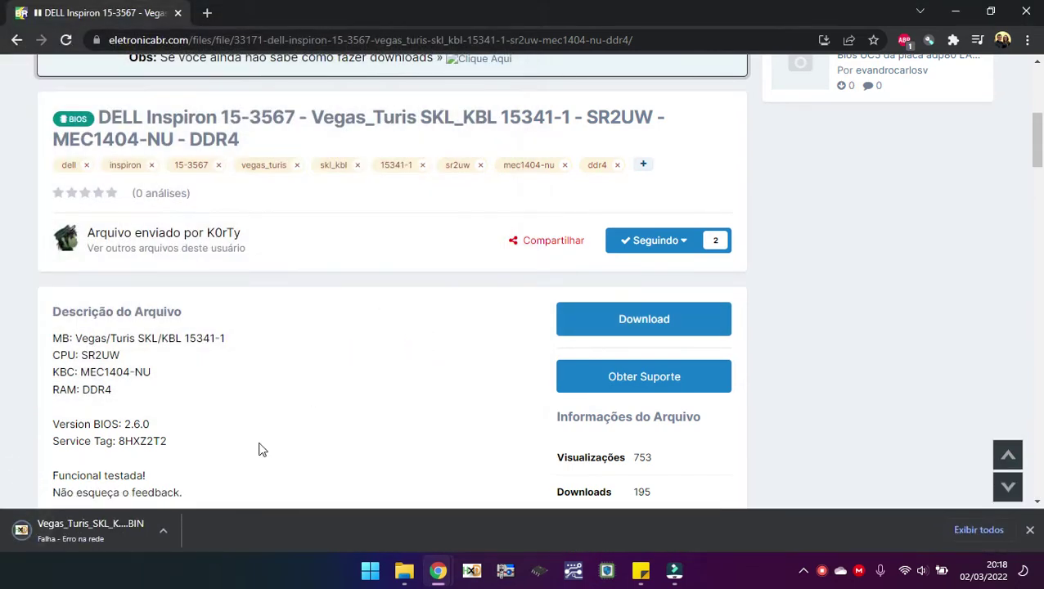
Step: Retry the failed Dell Inspiron 15-3567 BIOS download and show the full downloads list
left_click(163, 532)
left_click(195, 461)
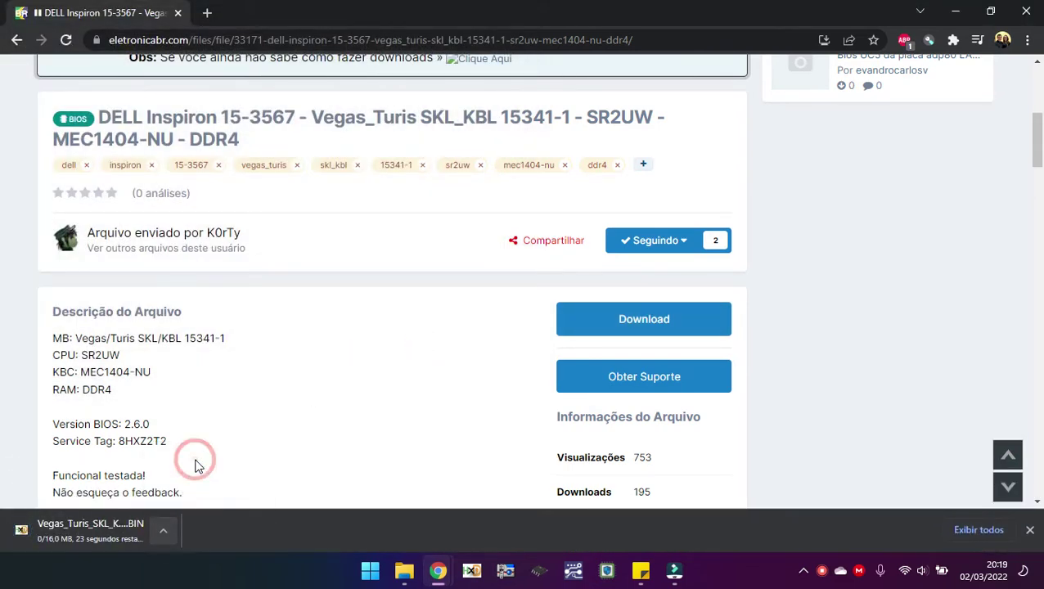
left_click(163, 532)
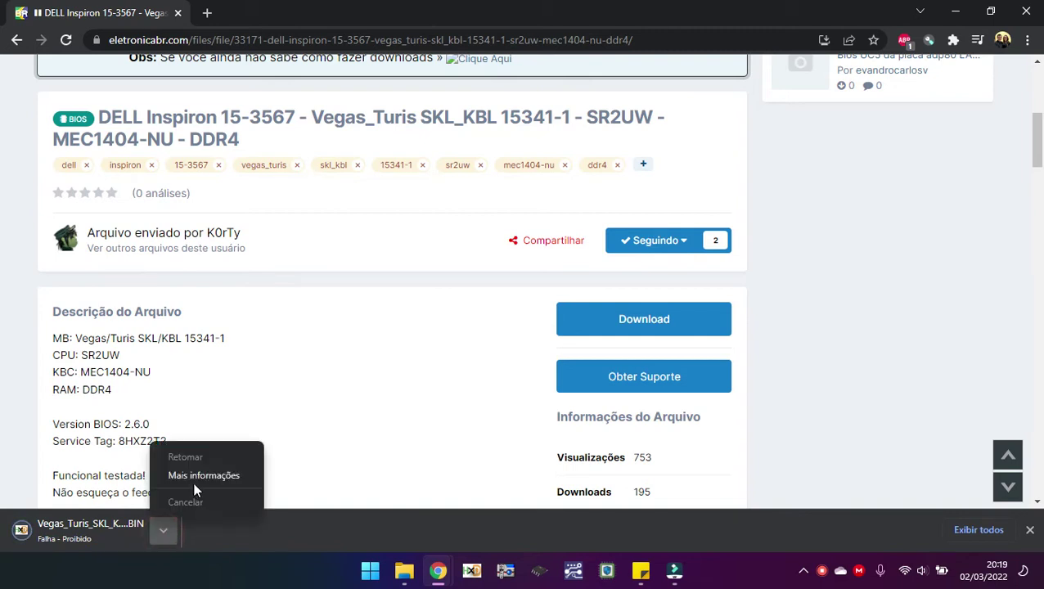
left_click(973, 534)
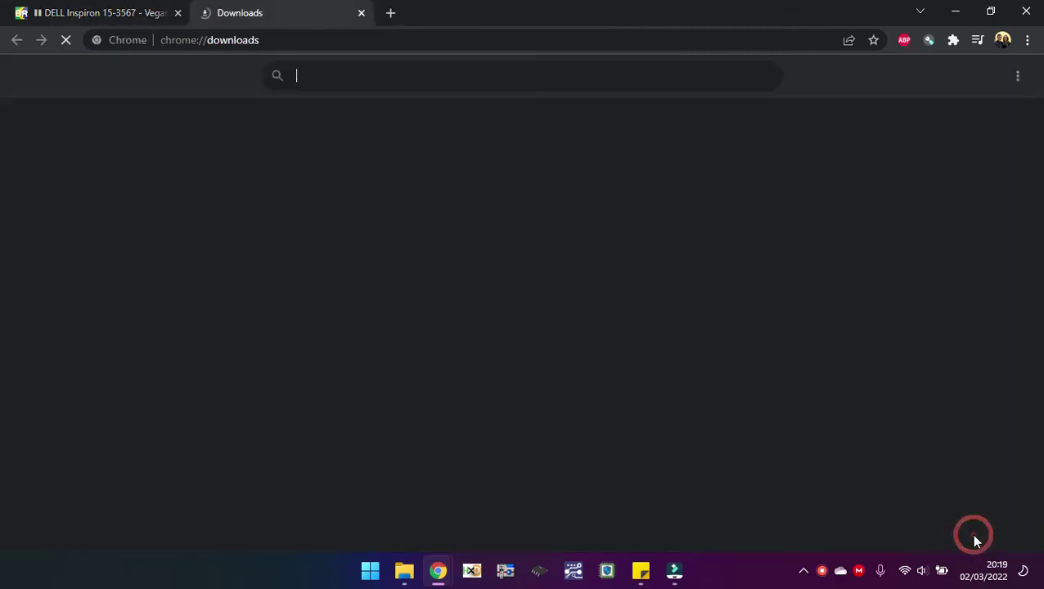
Step: Back on the BIOS page, highlight the notice that downloading isn't permitted
left_click(122, 16)
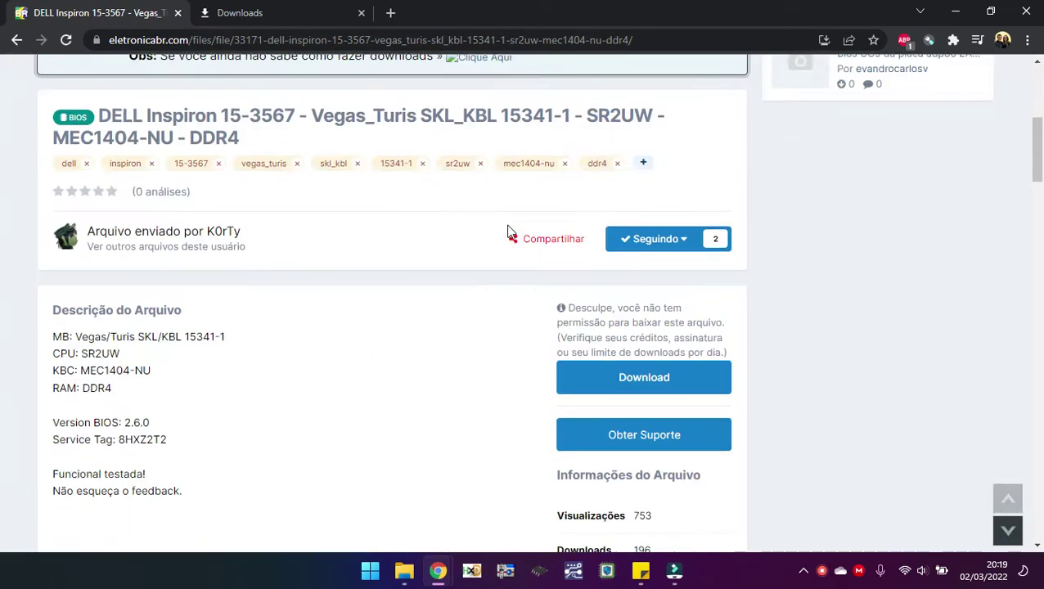
scroll(507, 232, "down", 2)
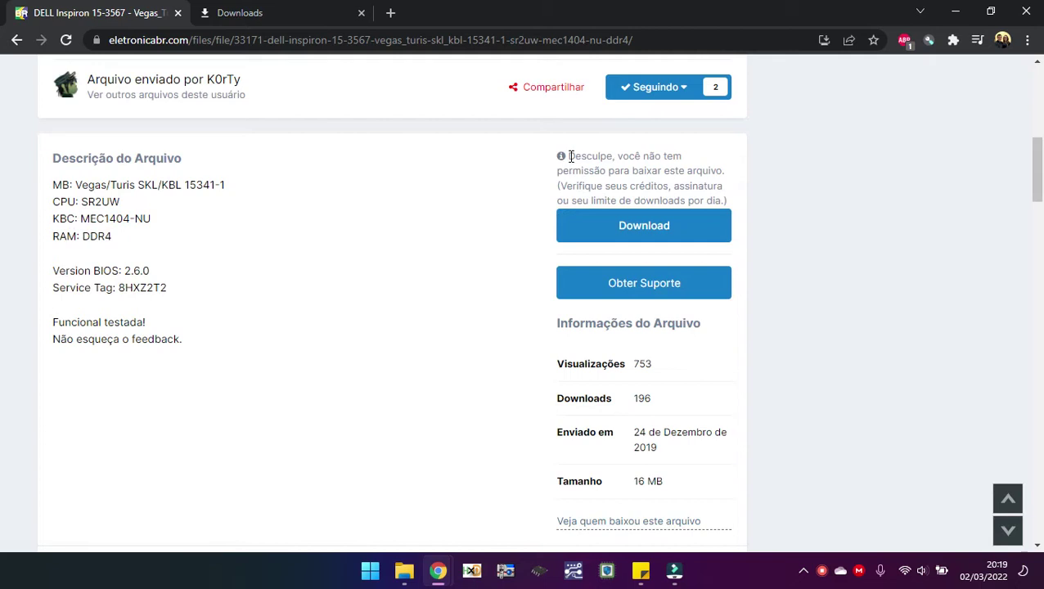
left_click_drag(570, 156, 724, 171)
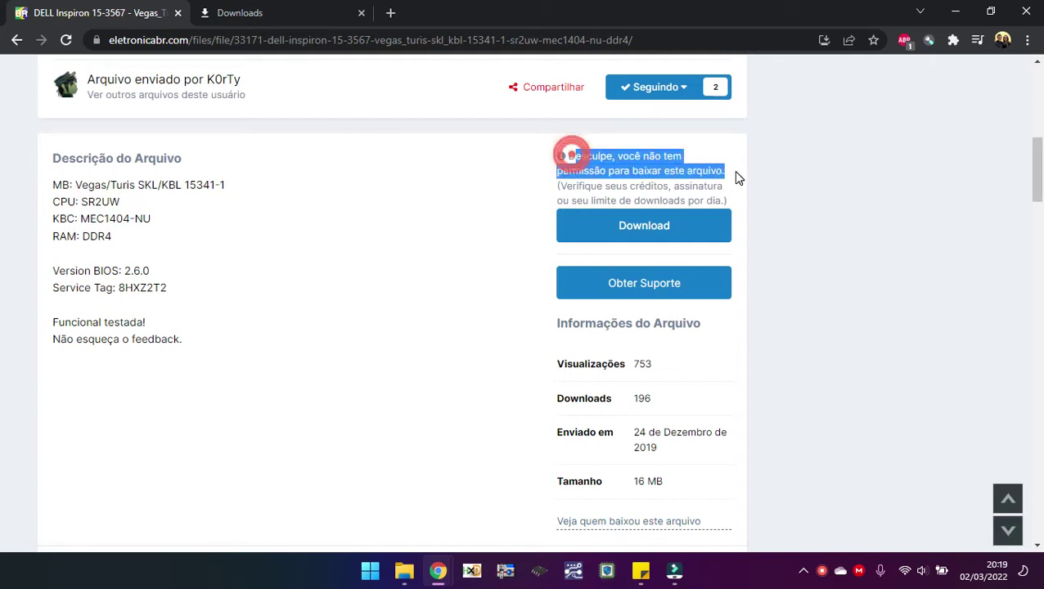
Step: Search the Firmware Tools\Firmwares BIOS folder for 'vegas'
left_click(405, 572)
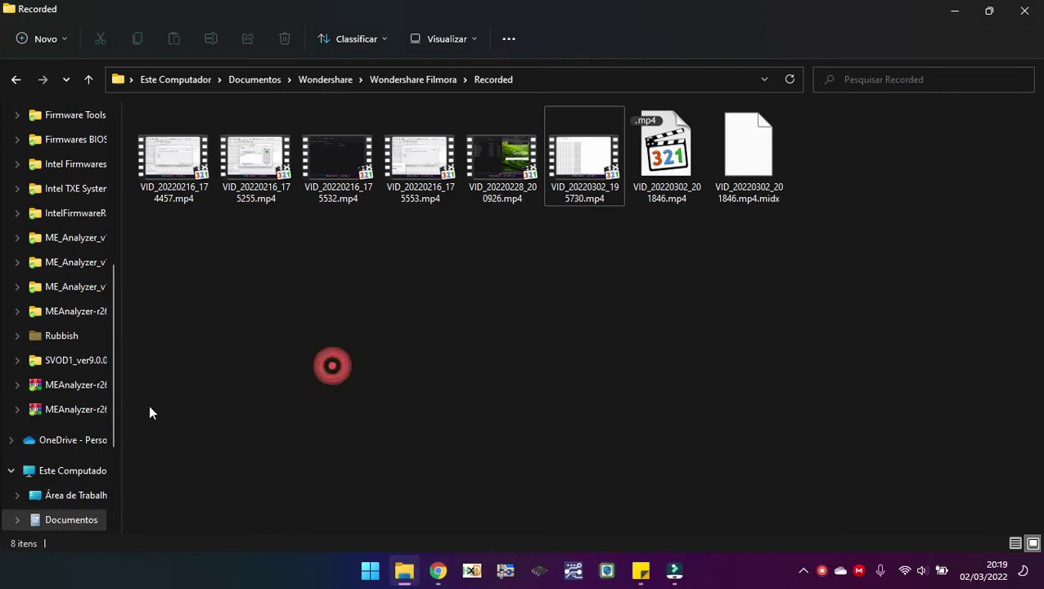
left_click(84, 315)
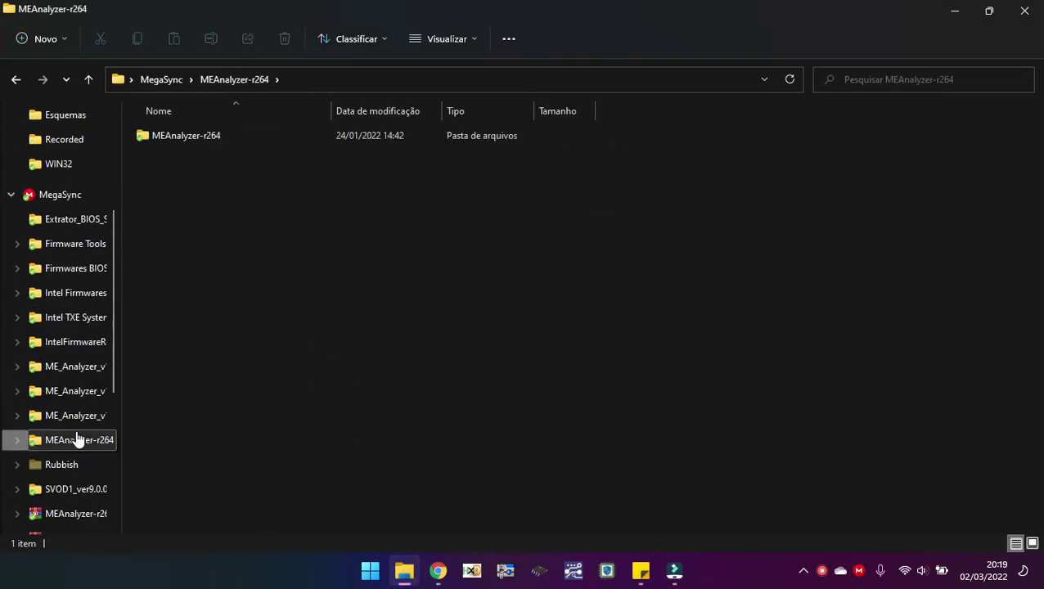
scroll(80, 409, "up", 2)
left_click(82, 342)
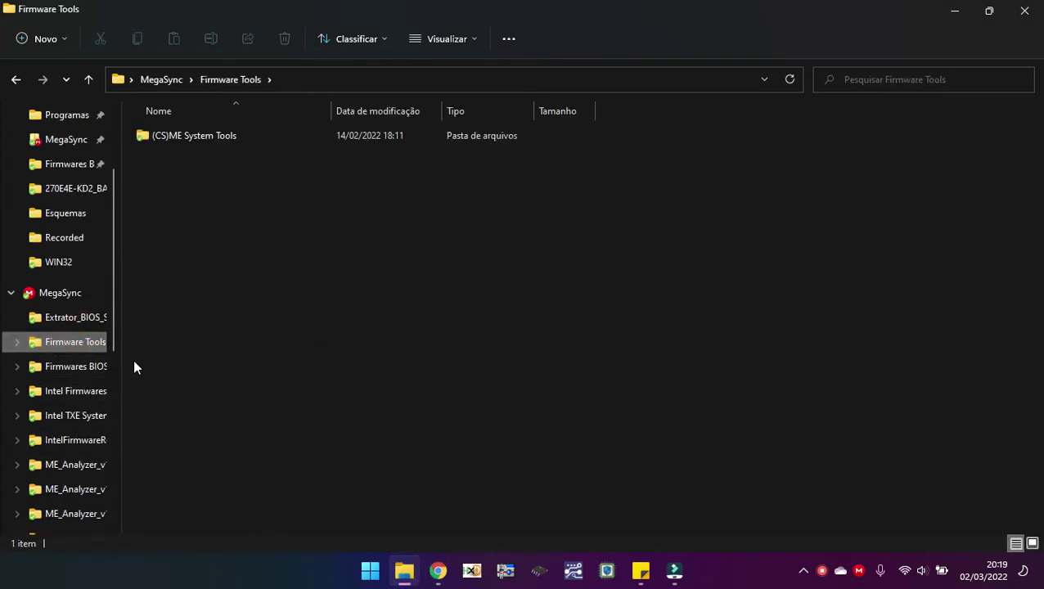
left_click(64, 366)
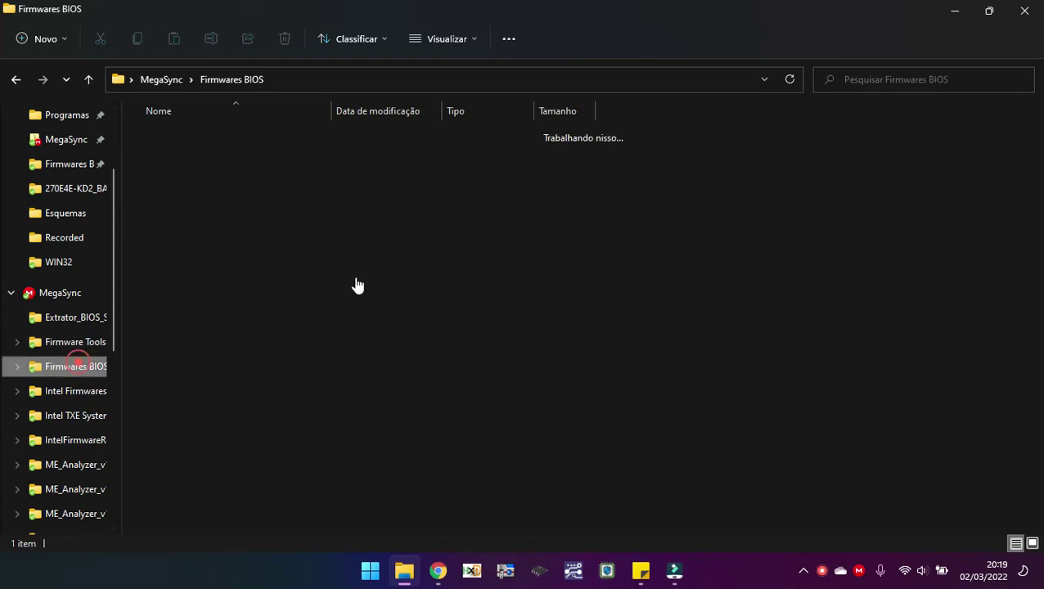
left_click(870, 80)
type("vegas")
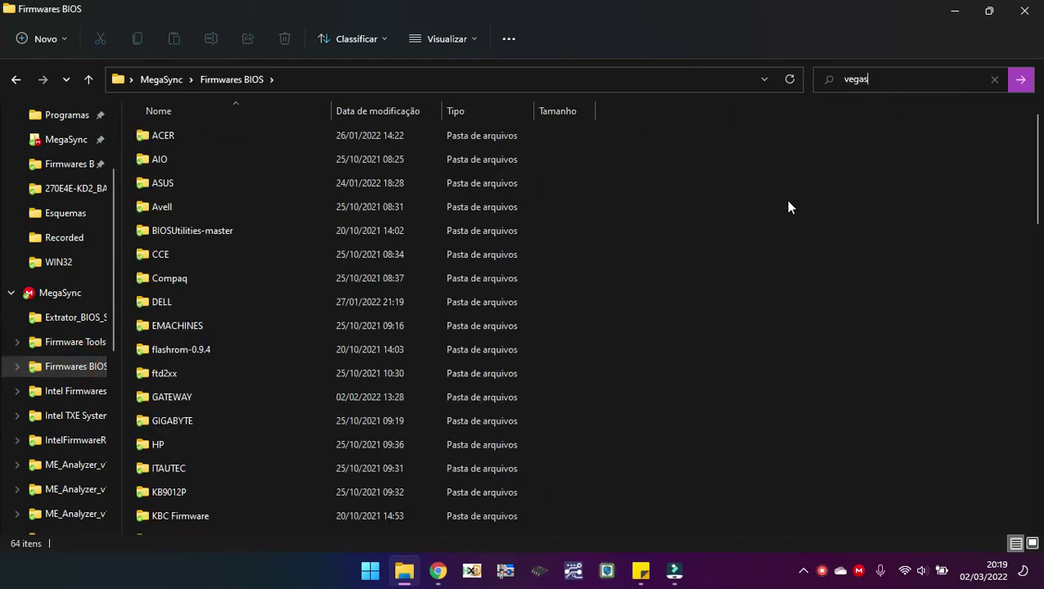
left_click(895, 104)
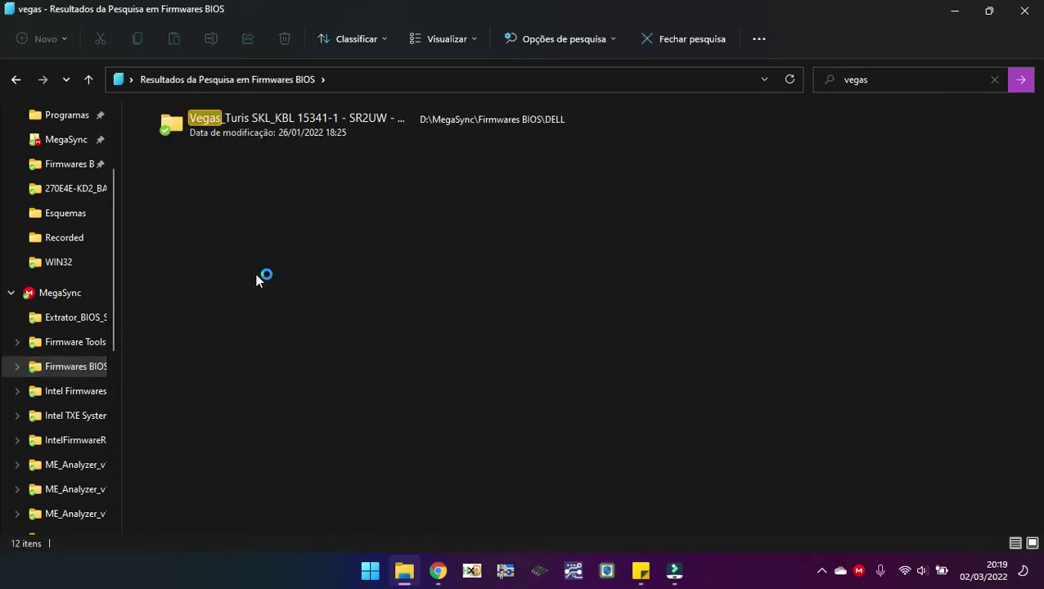
Step: Open the Vegas_Turis result folder and copy its original BIOS BIN file
left_click(292, 120)
double_click(292, 120)
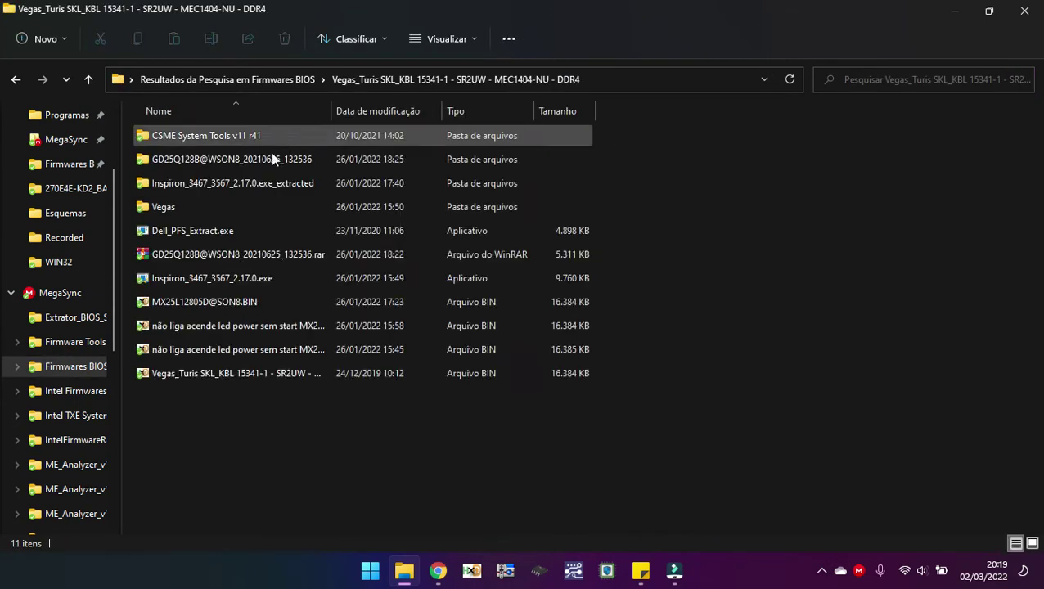
left_click(200, 375)
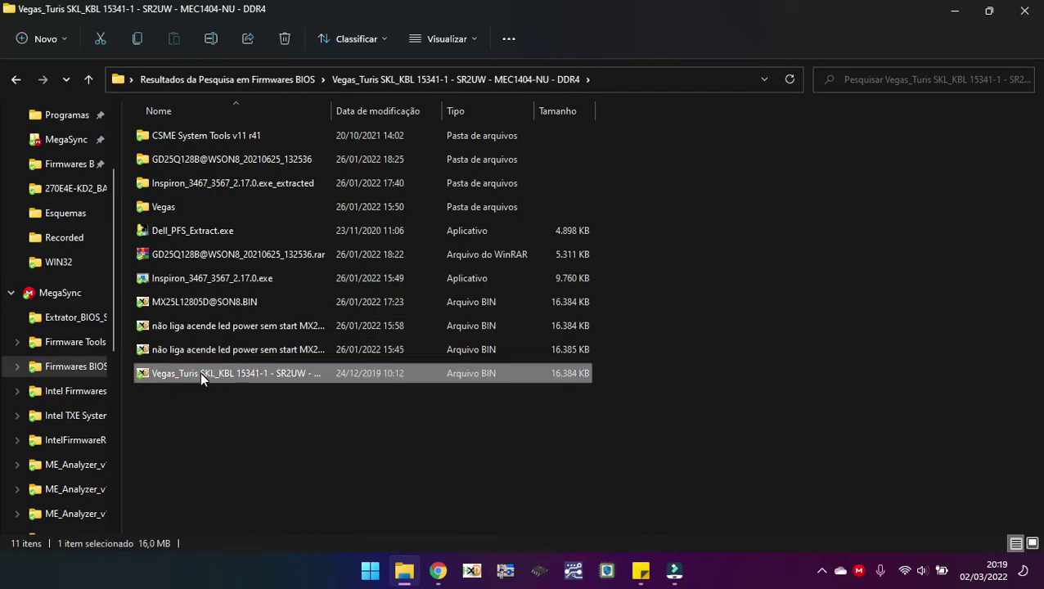
right_click(199, 372)
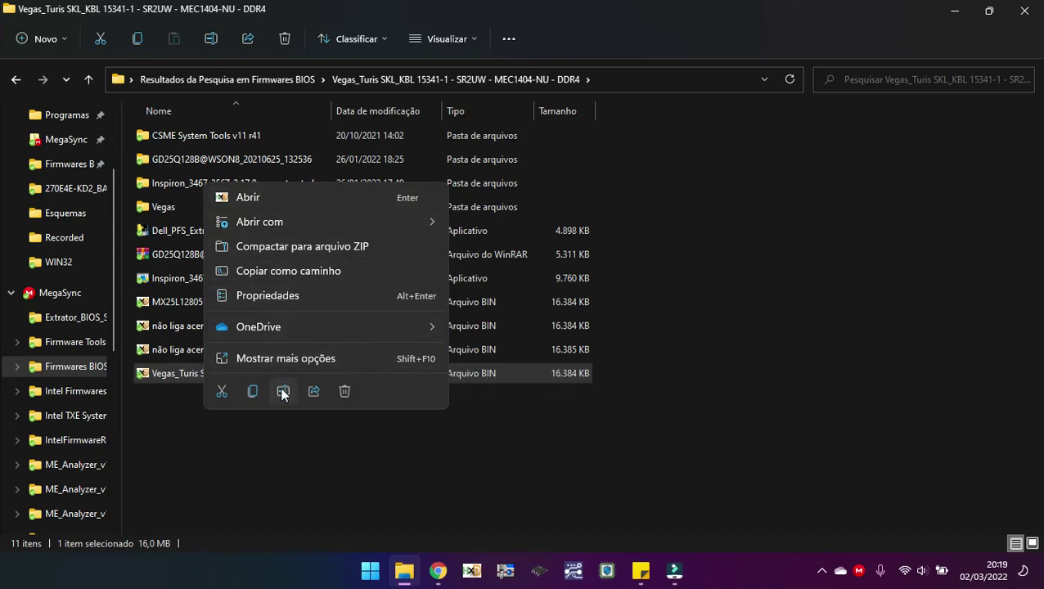
left_click(252, 391)
Step: Paste the BIN into Desktop\vegas turis using TeraCopy
scroll(57, 205, "up", 2)
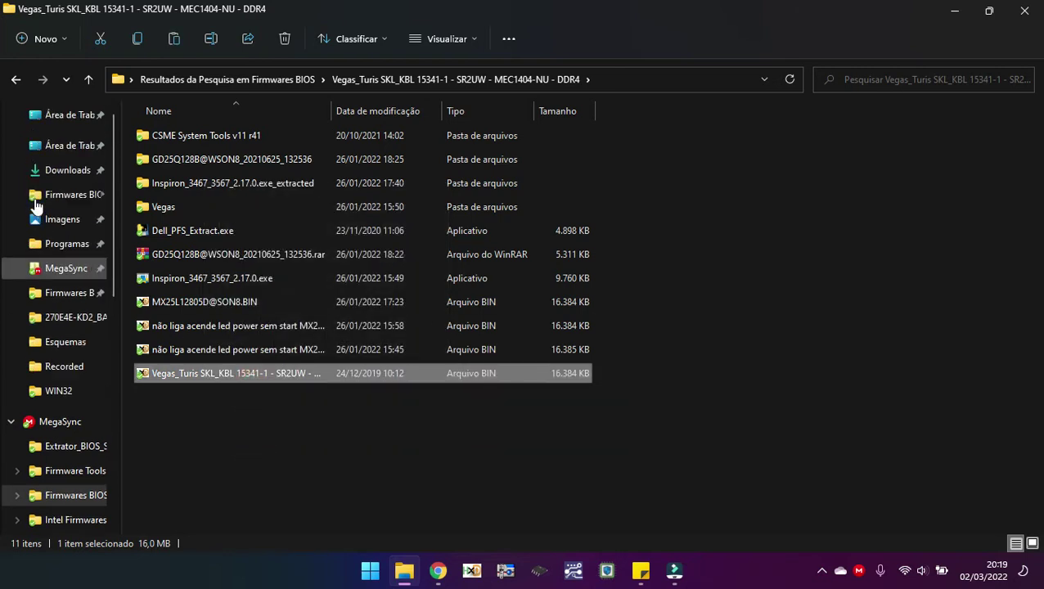
left_click(69, 145)
double_click(187, 228)
right_click(205, 221)
left_click(215, 165)
left_click_drag(336, 107, 486, 107)
right_click(253, 205)
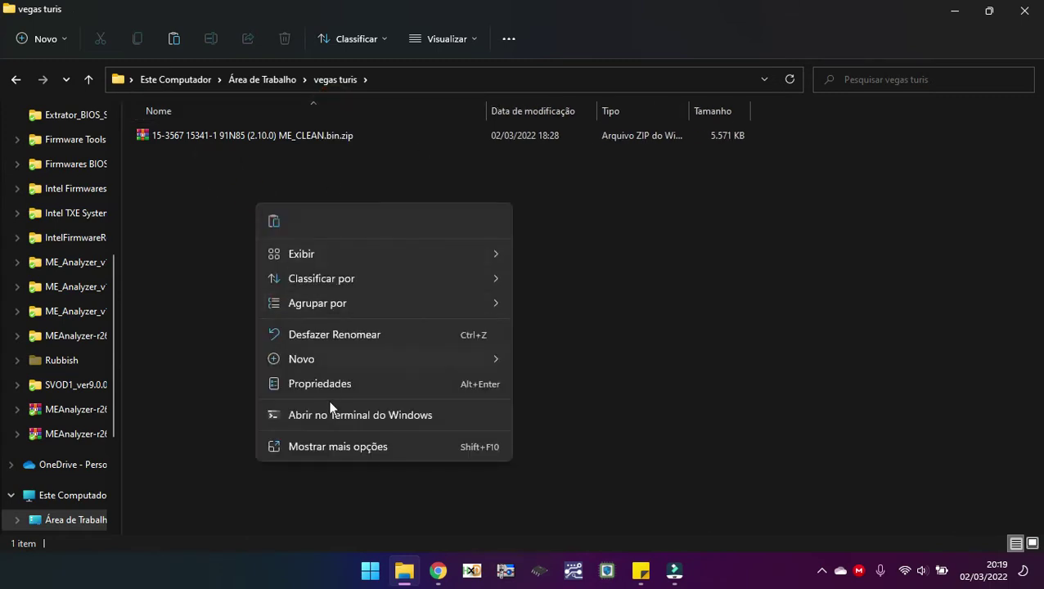
left_click(274, 220)
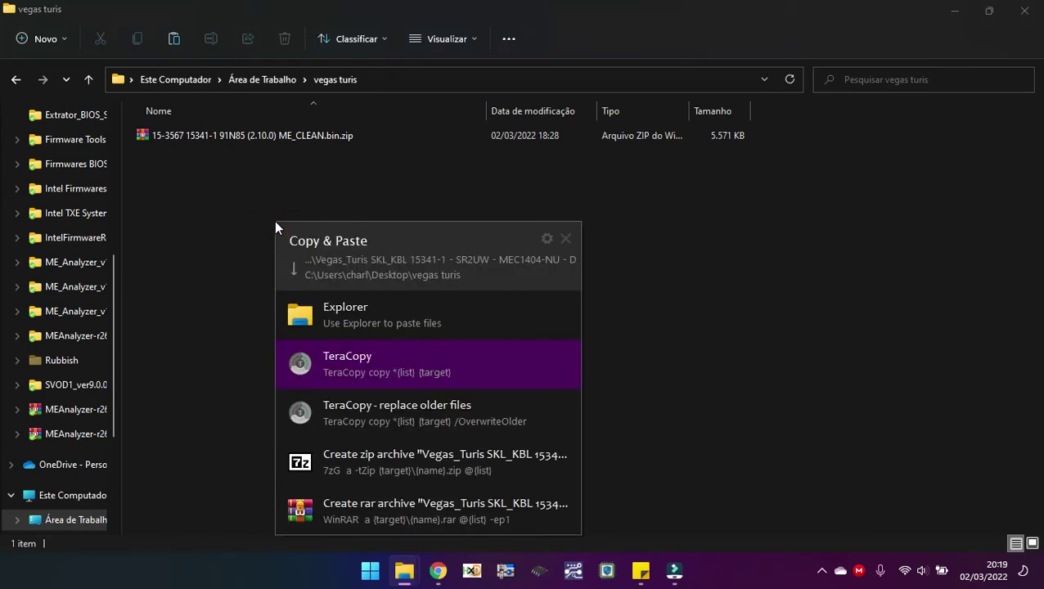
left_click(359, 355)
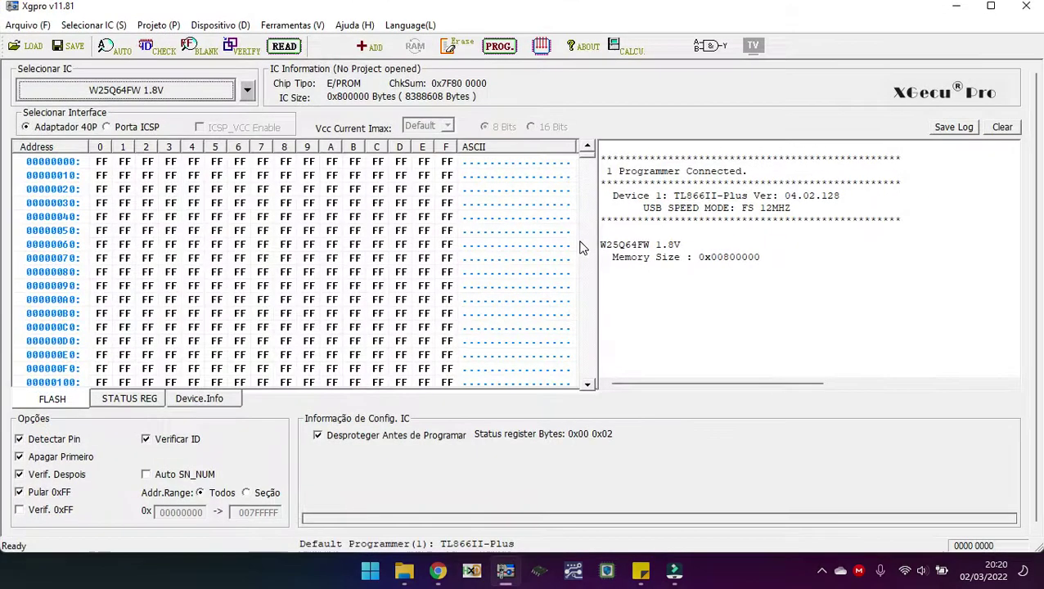
left_click(114, 47)
left_click(337, 403)
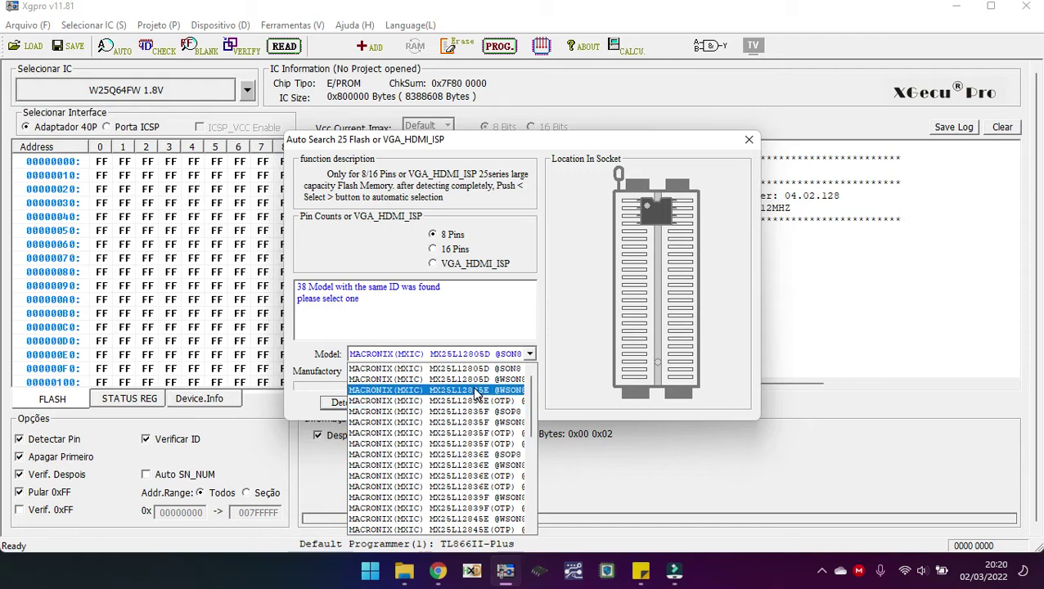
left_click(473, 413)
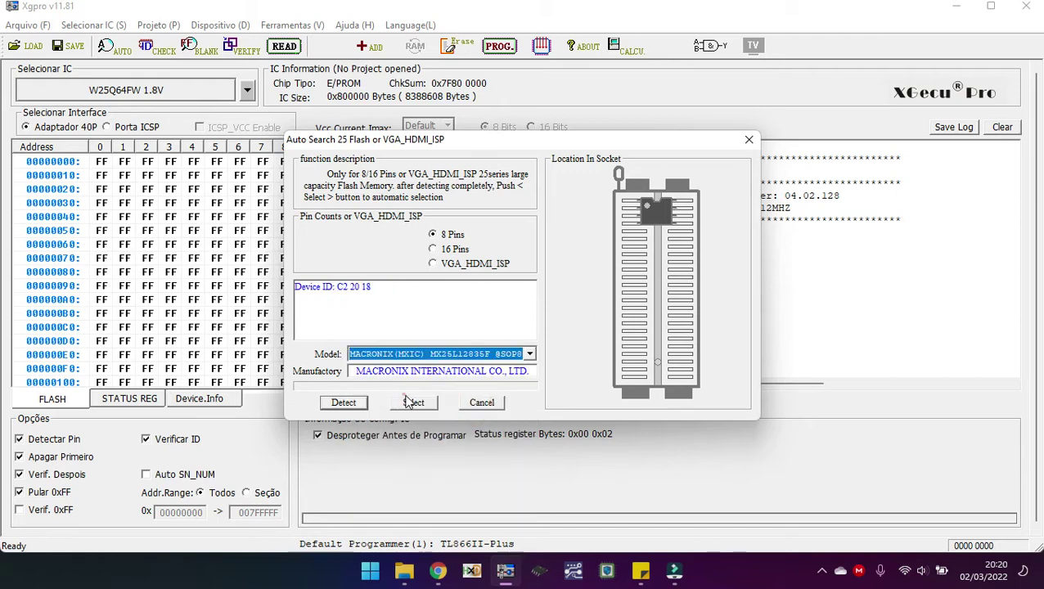
left_click(401, 402)
Step: Read the whole chip into the buffer (checksum 0xB8F5 7F5B) and begin saving it
left_click(287, 49)
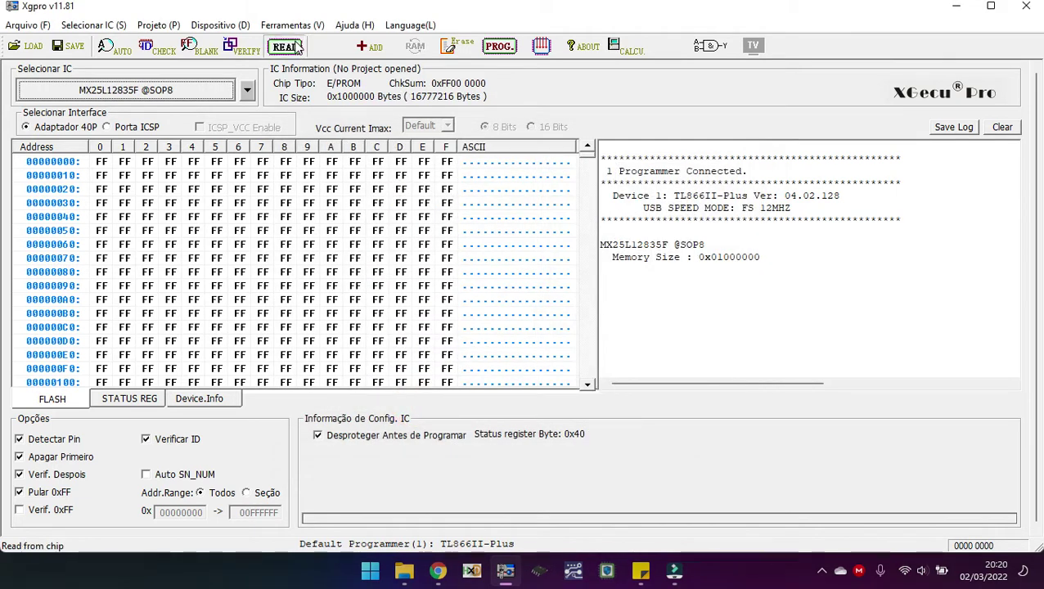
left_click(478, 416)
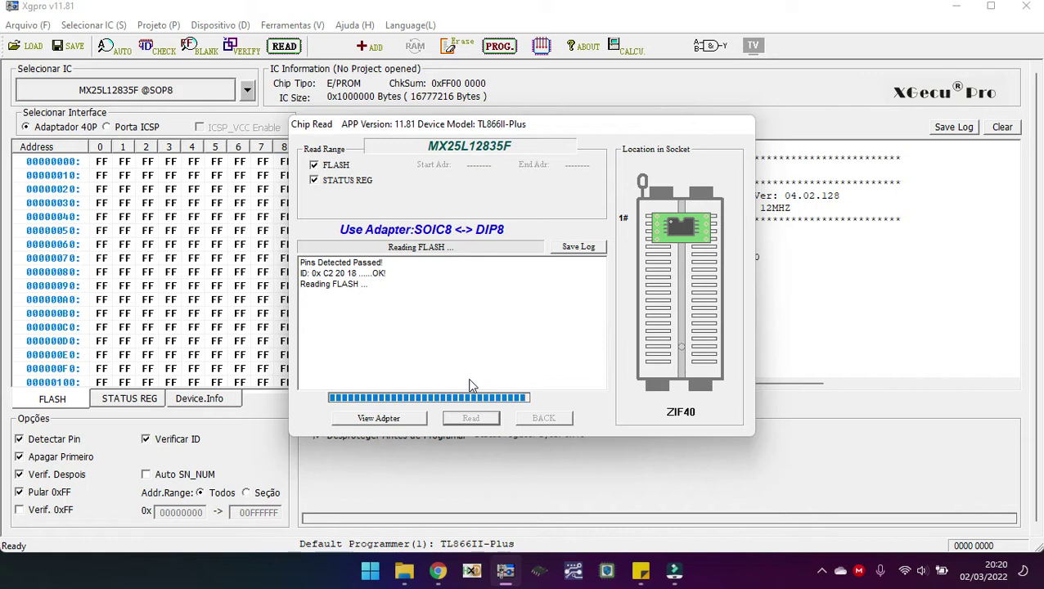
left_click(540, 418)
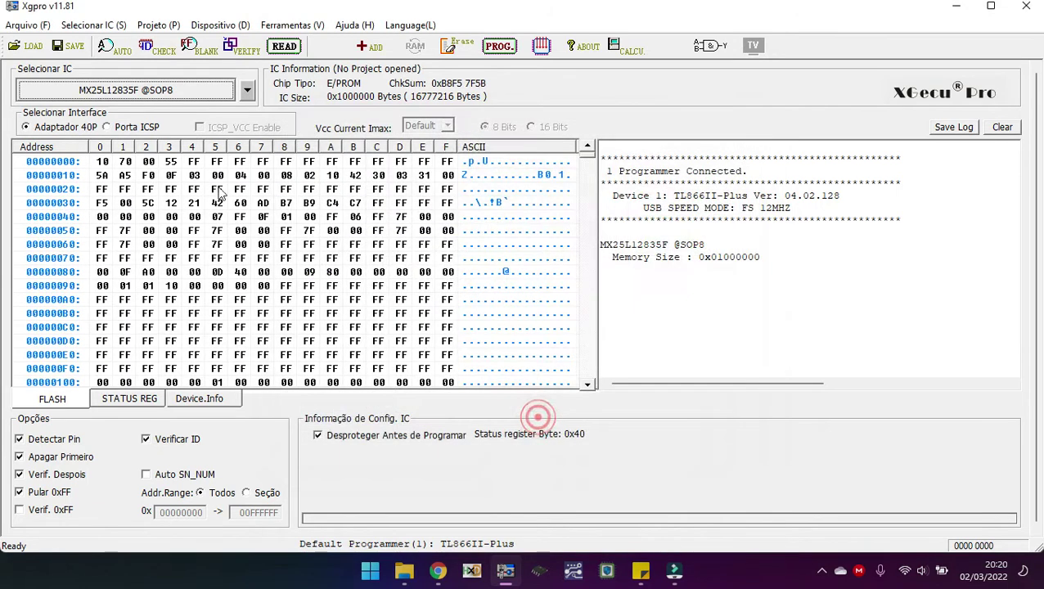
left_click(69, 46)
Step: Name the dump 'MX25L12835F@SOP8 (Falha no Rail de Energia).BIN' in Desktop\vegas turis
left_click(712, 199)
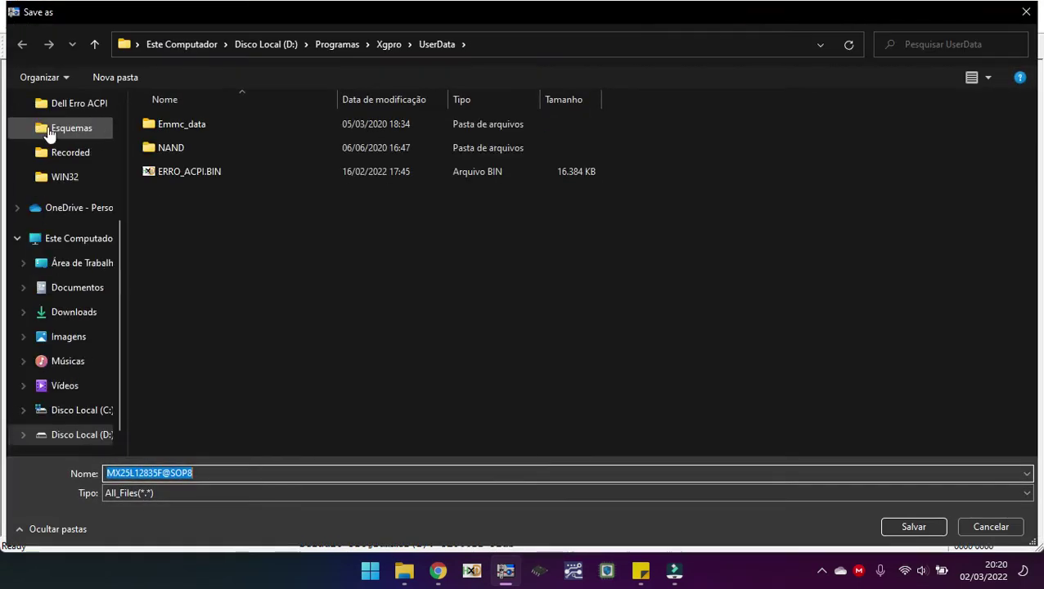
scroll(61, 179, "up", 3)
left_click(75, 132)
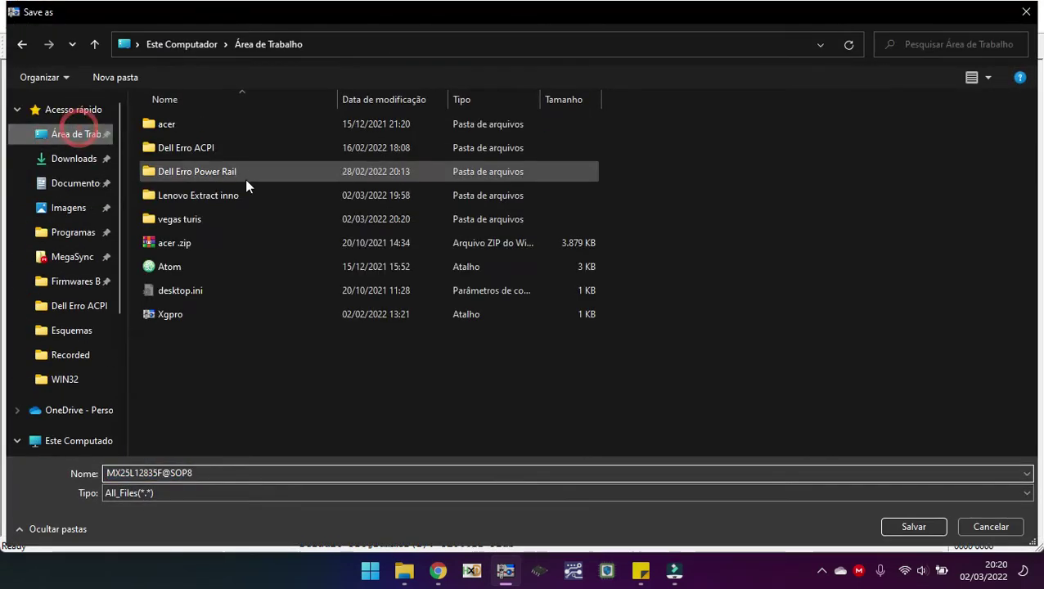
double_click(212, 219)
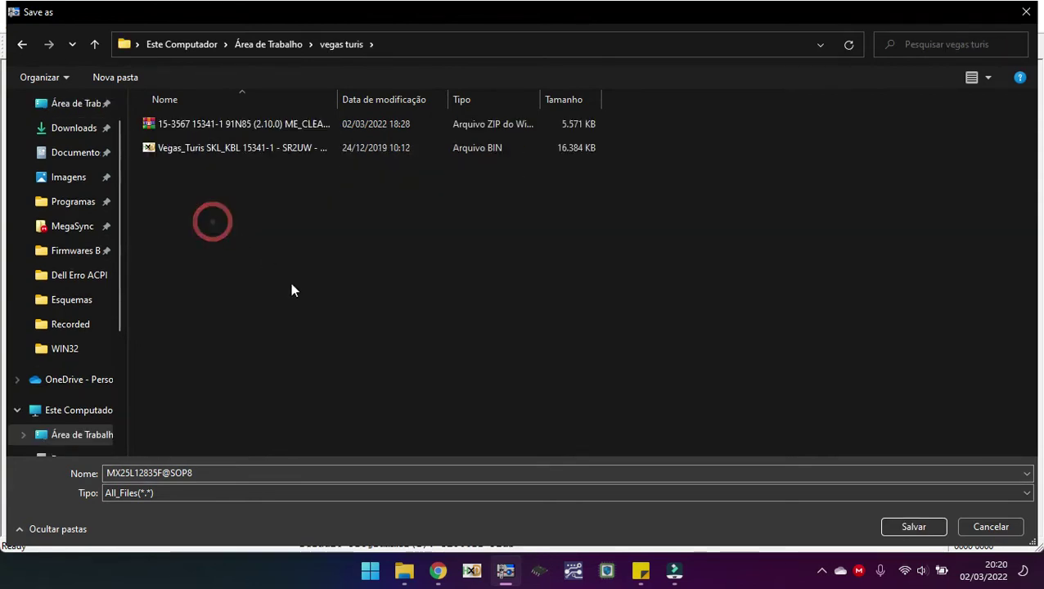
left_click(278, 473)
left_click(279, 473)
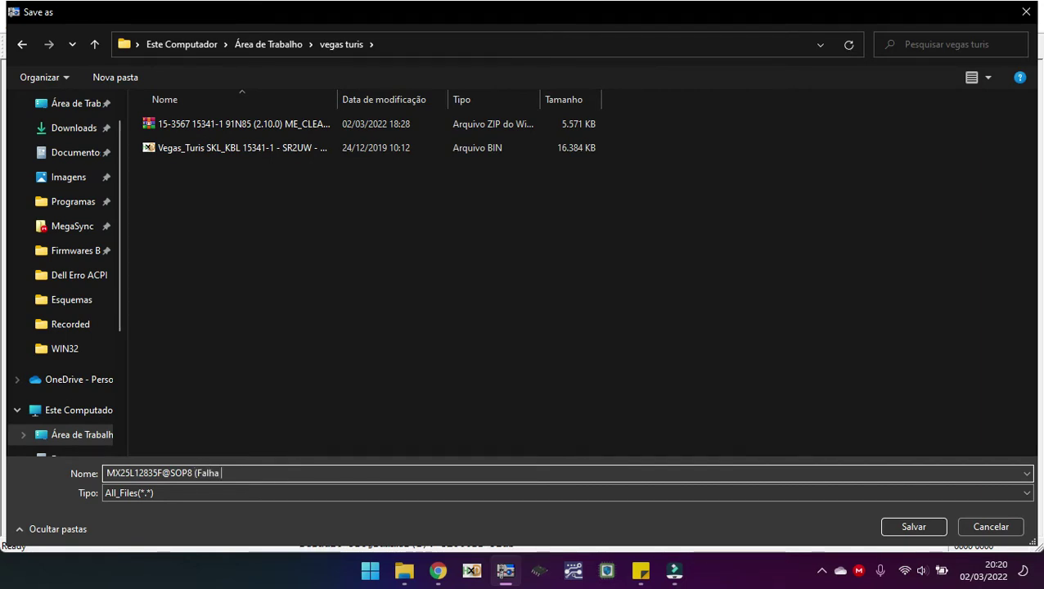
type("d e")
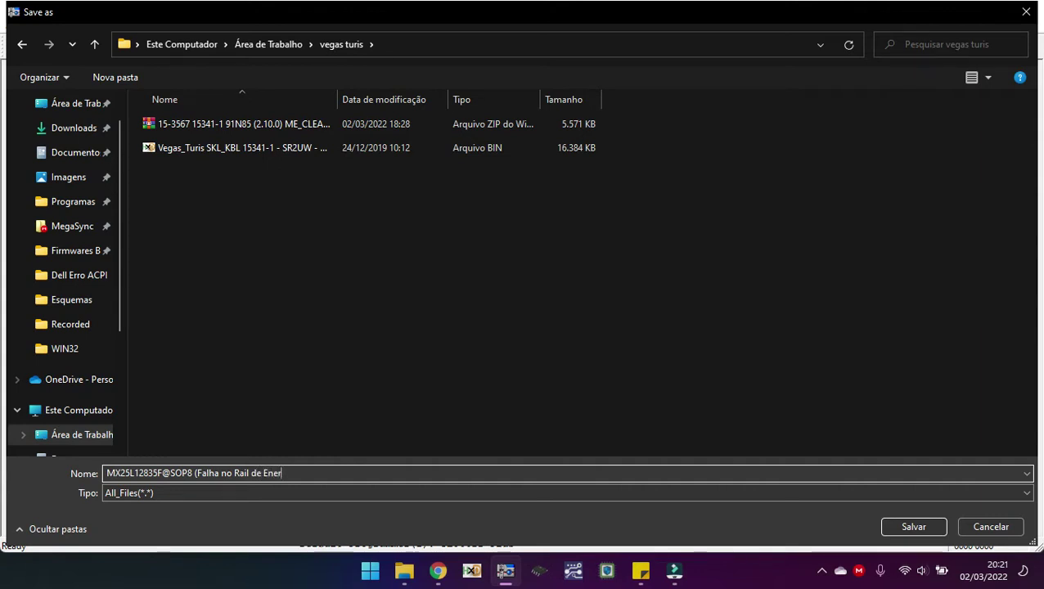
type("nergia)")
key("Return")
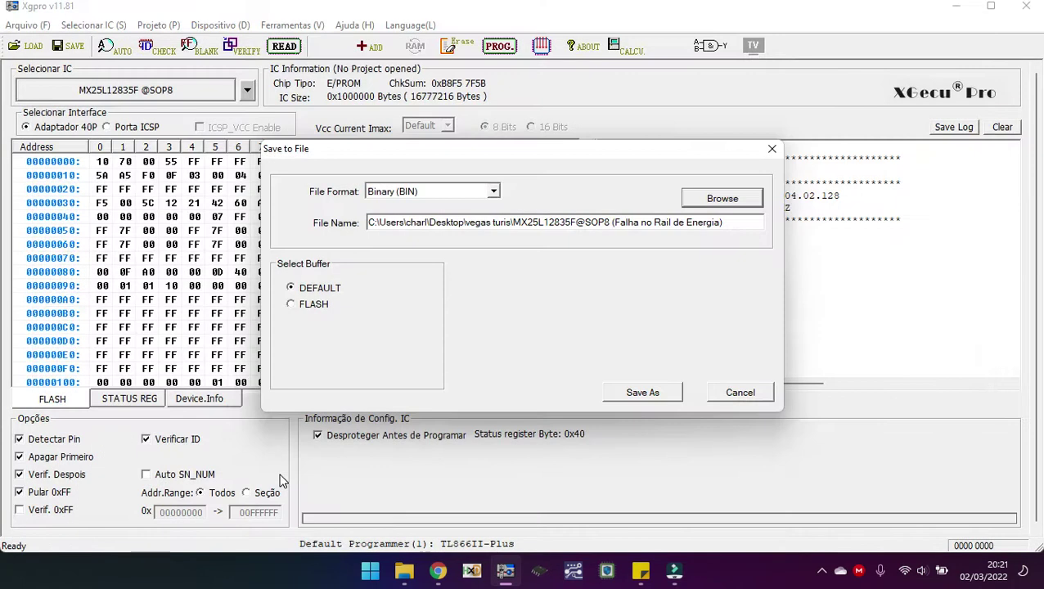
Step: Save the dump, acknowledge the saved message, and minimize Xgpro
left_click(646, 392)
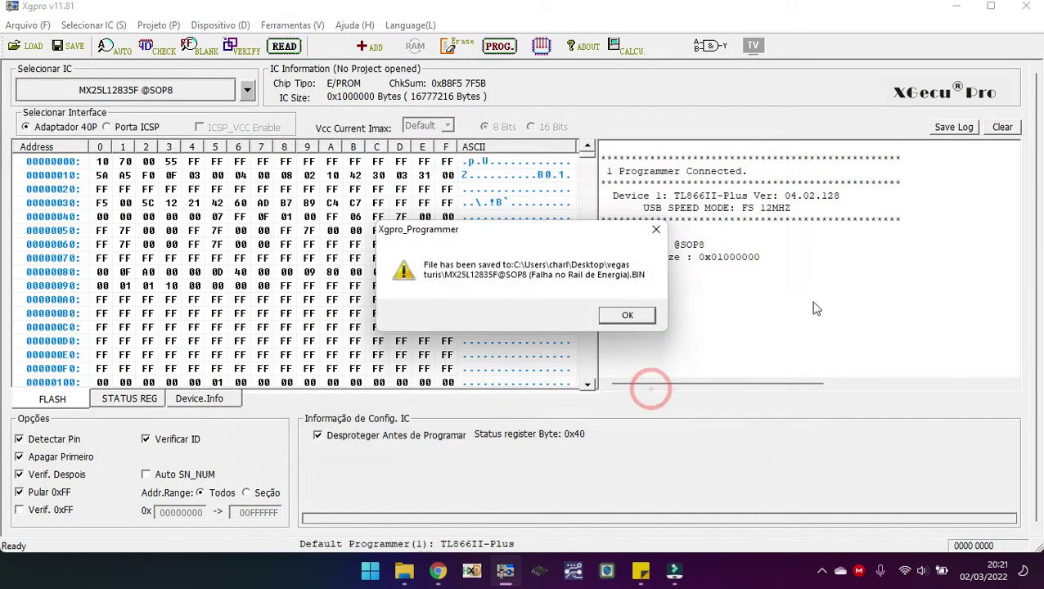
left_click(655, 314)
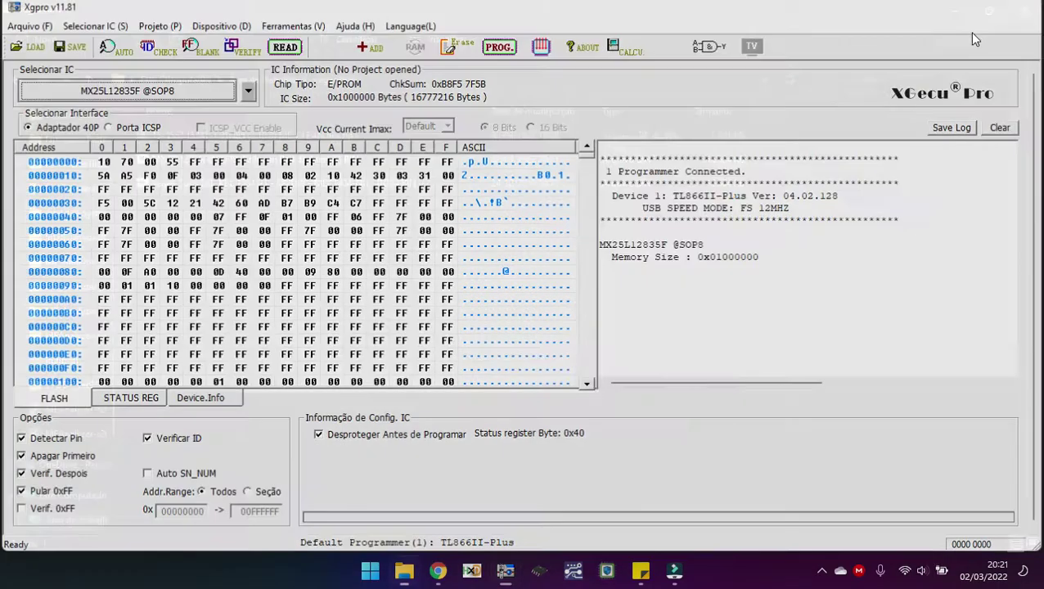
left_click(956, 7)
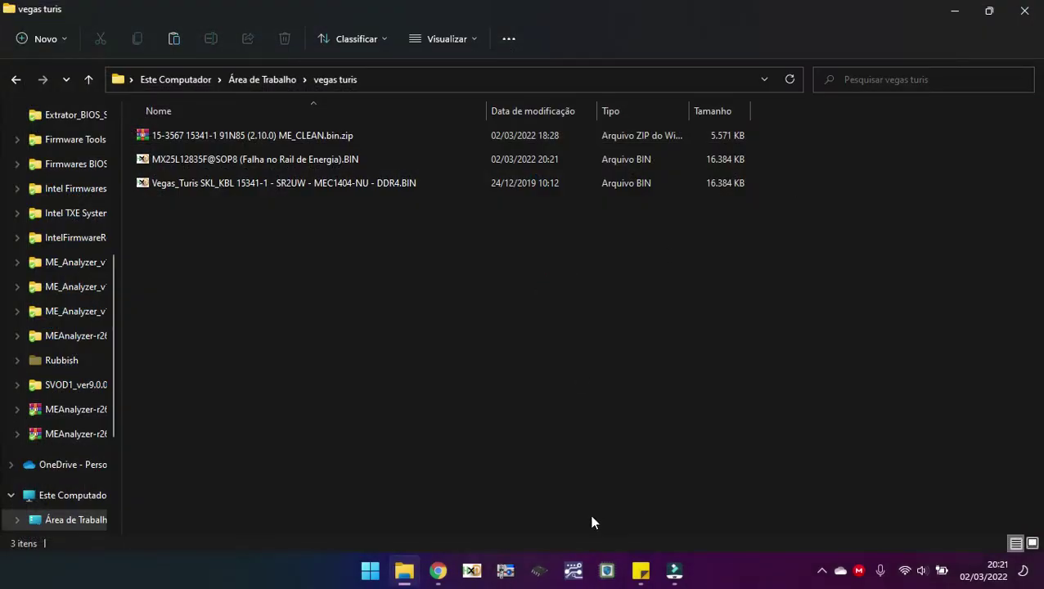
Step: Run ME Analyzer on the dump: CSE ME 11.8.60.3561 Consumer LP, FIT 11.8.55.3510
left_click(604, 571)
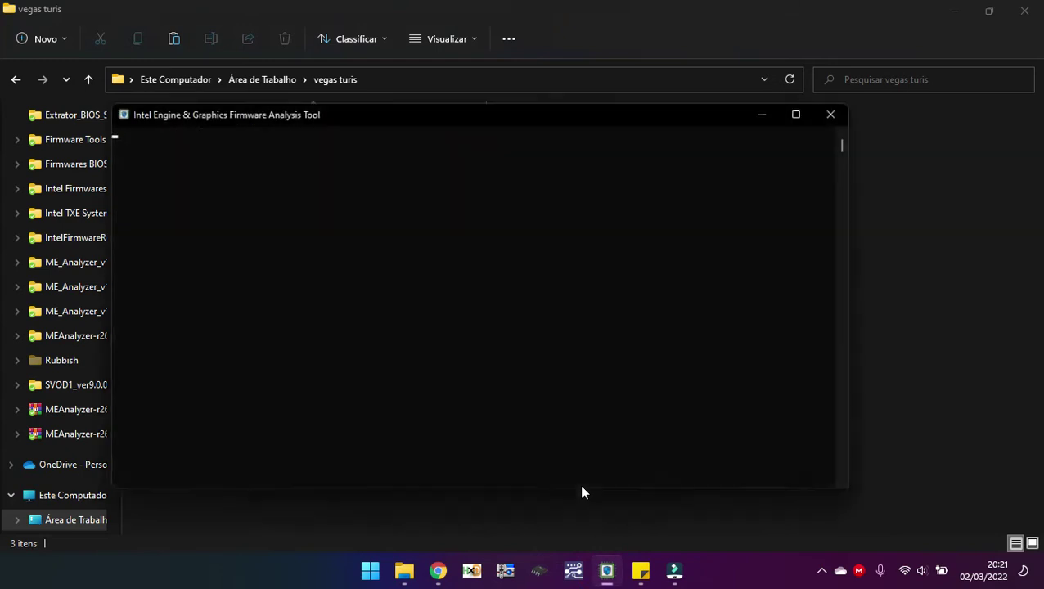
left_click_drag(417, 121, 707, 99)
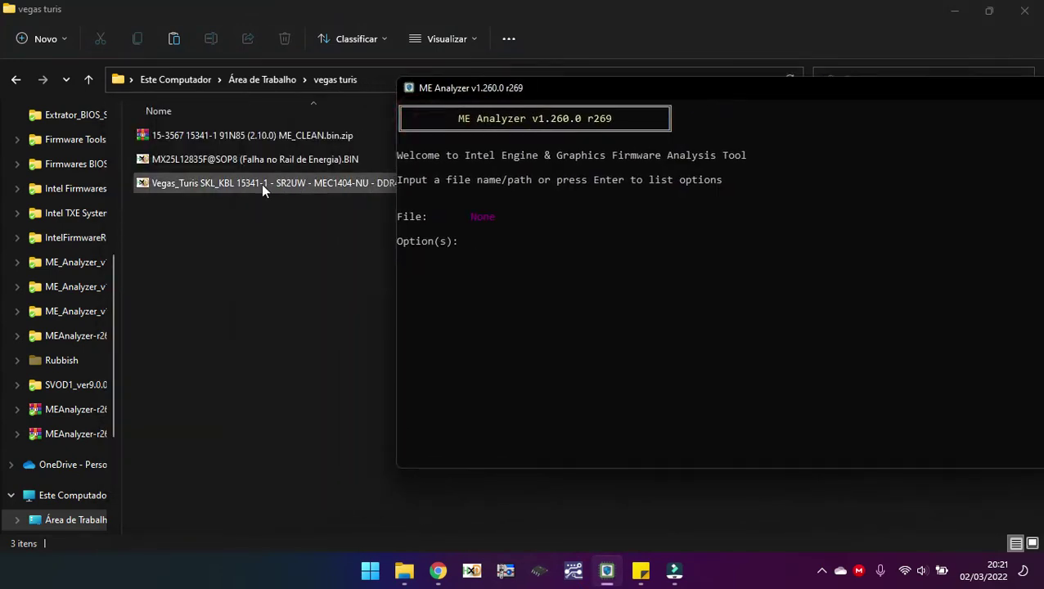
left_click(251, 159)
left_click_drag(569, 313, 570, 314)
left_click(570, 314)
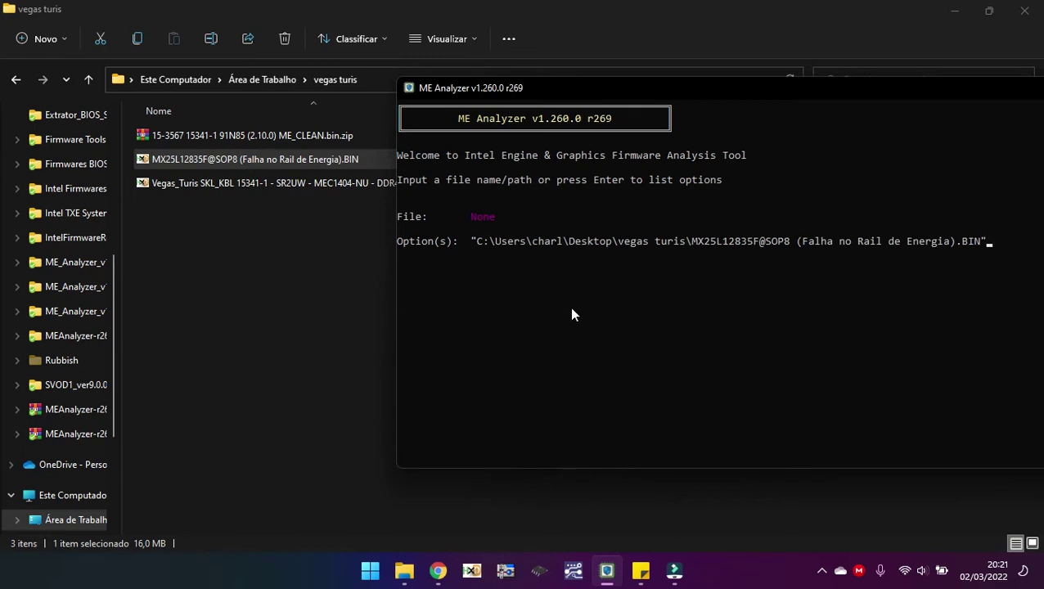
key("Return")
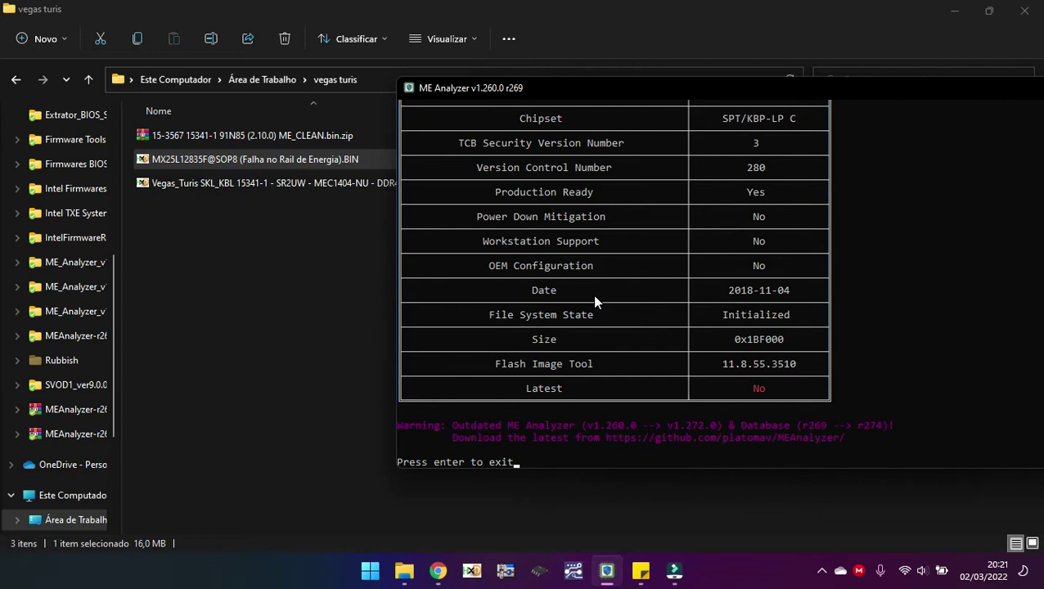
scroll(594, 301, "up", 5)
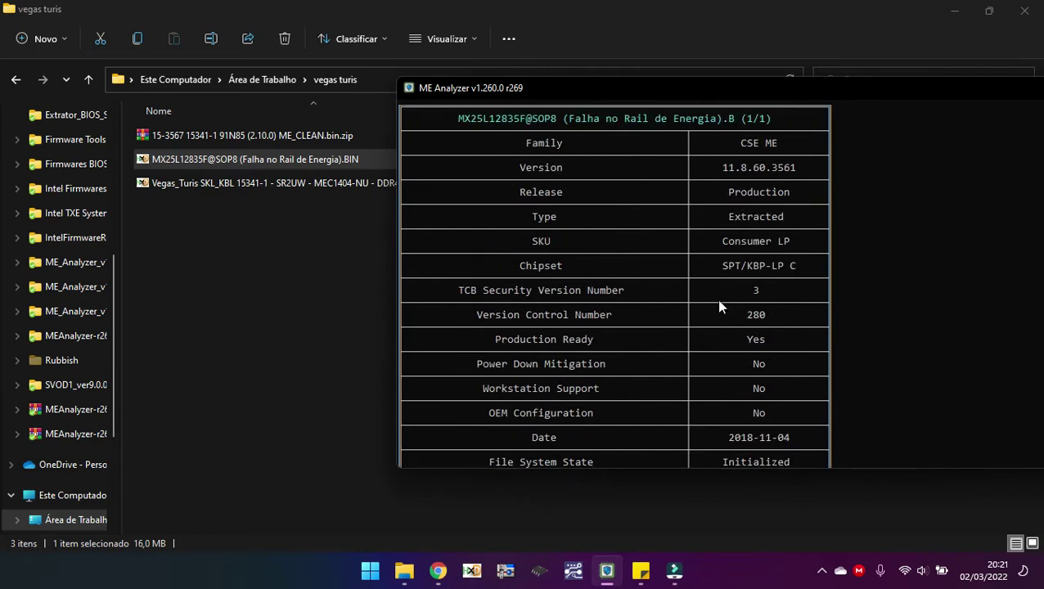
scroll(724, 445, "down", 3)
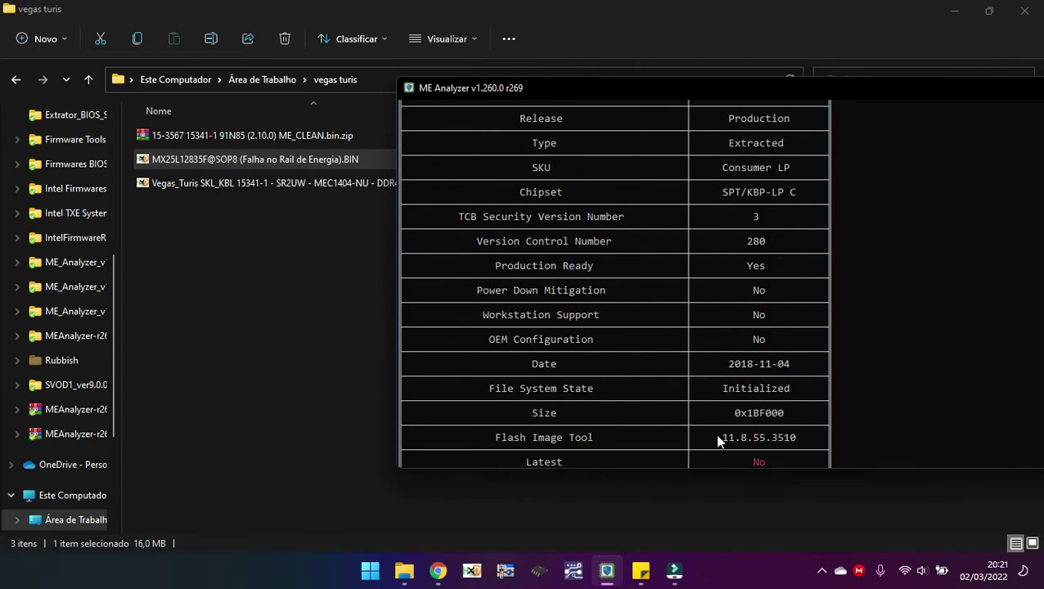
left_click_drag(719, 437, 789, 446)
left_click(255, 344)
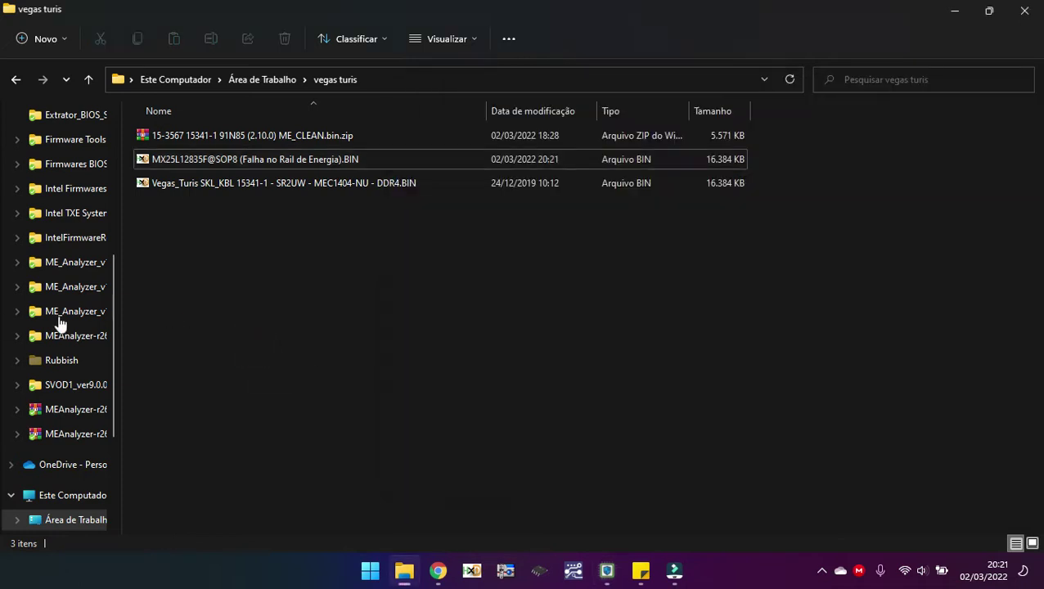
scroll(96, 296, "up", 1)
Step: Browse to CSME System Tools v11 r41\Flash Image Tool\WIN32
left_click(74, 197)
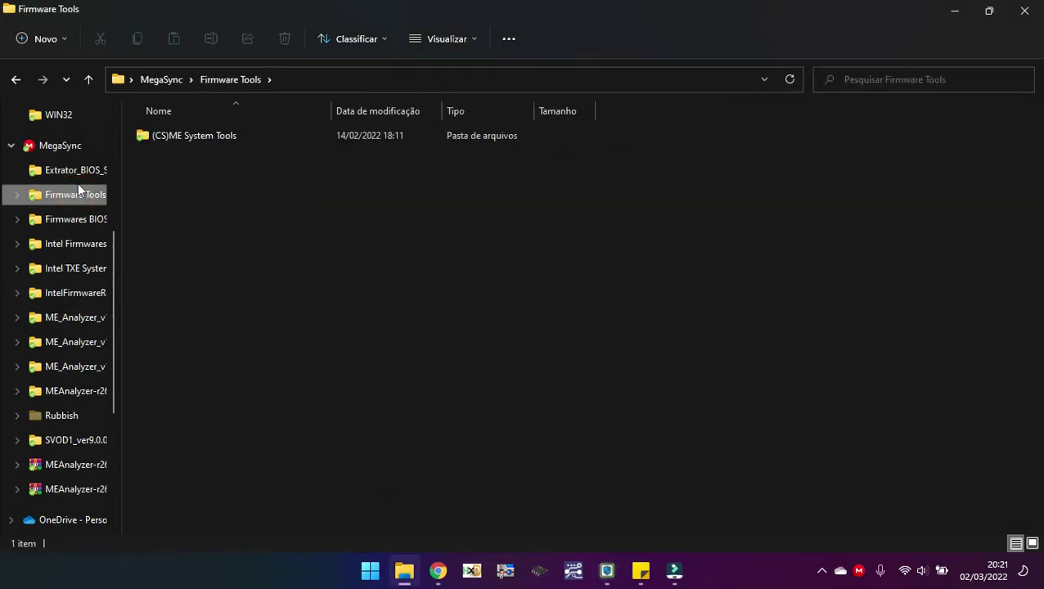
double_click(181, 135)
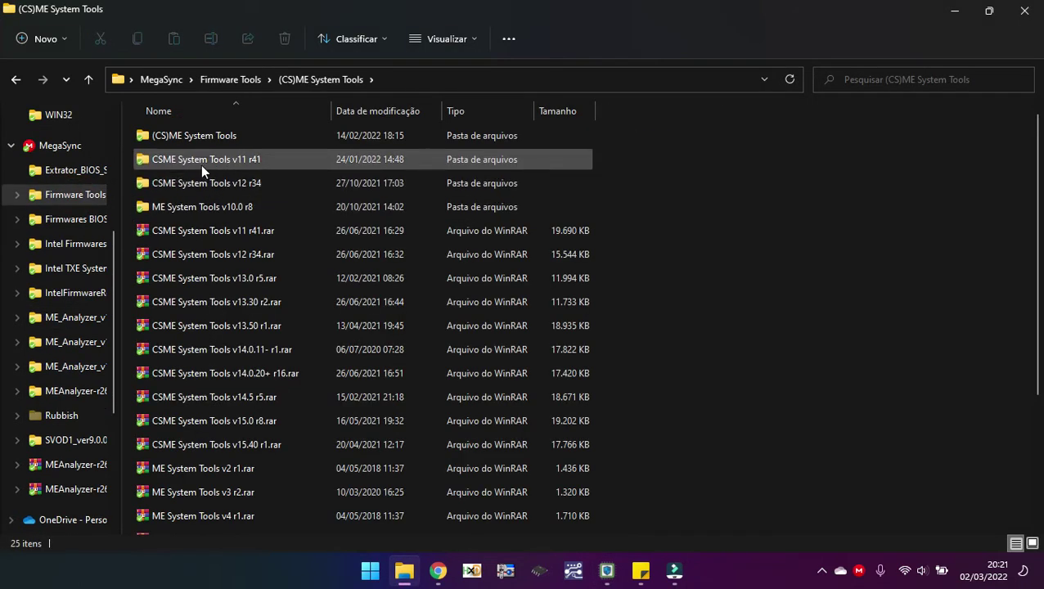
double_click(201, 164)
double_click(225, 137)
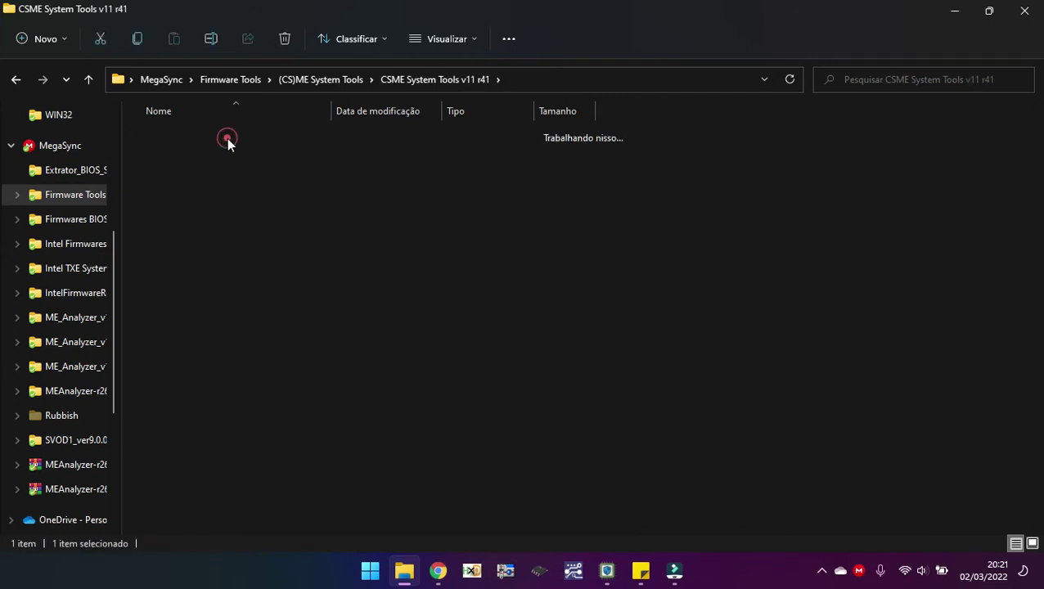
double_click(212, 183)
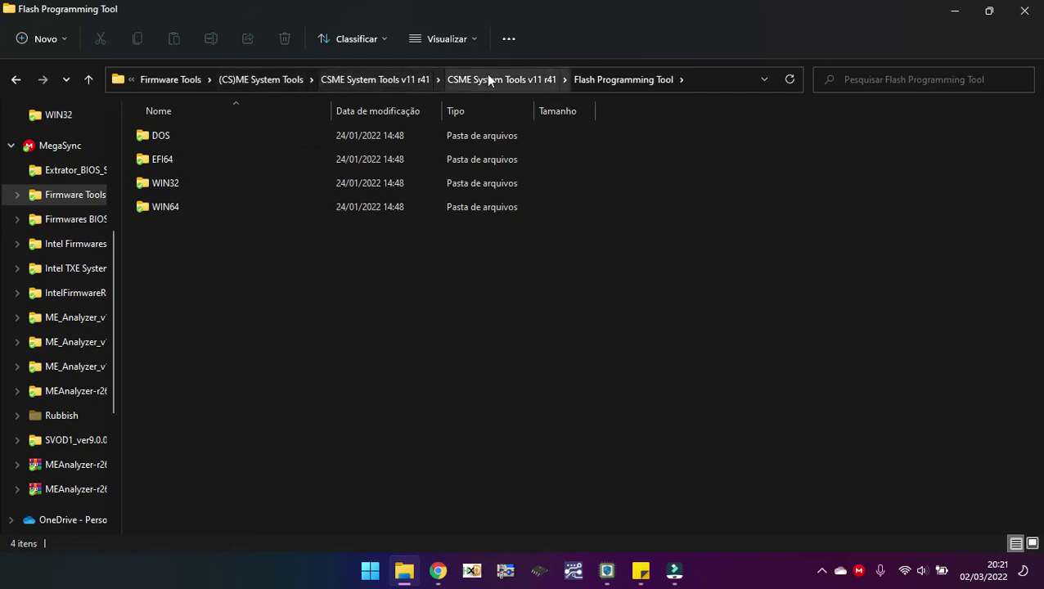
left_click(486, 75)
double_click(217, 161)
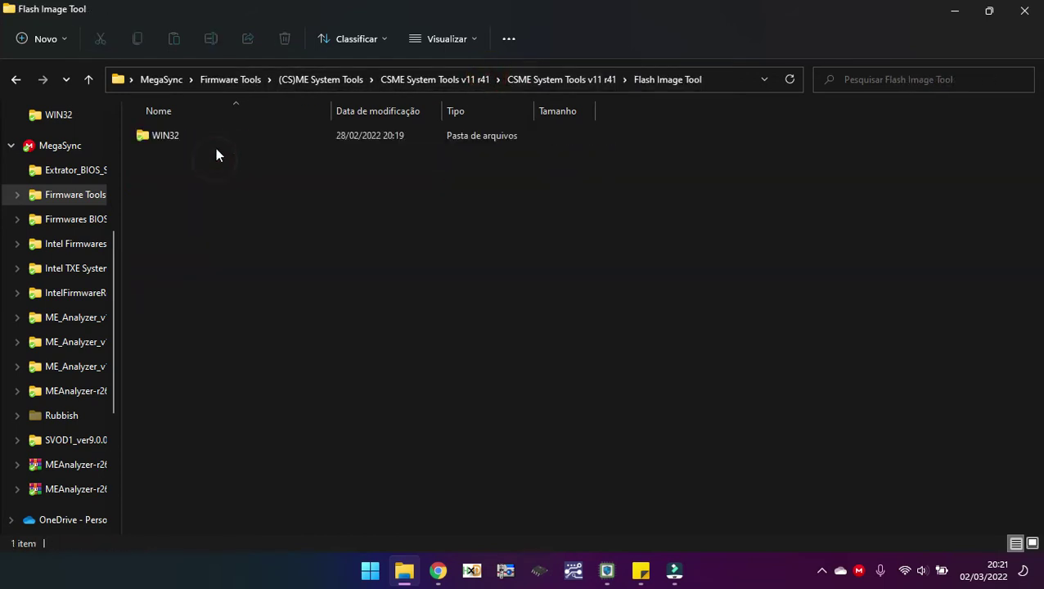
double_click(191, 136)
Step: Delete the old output folder, Erro_Rail.xml, fit.log, outimage.bin and outimage.map
left_click(201, 135)
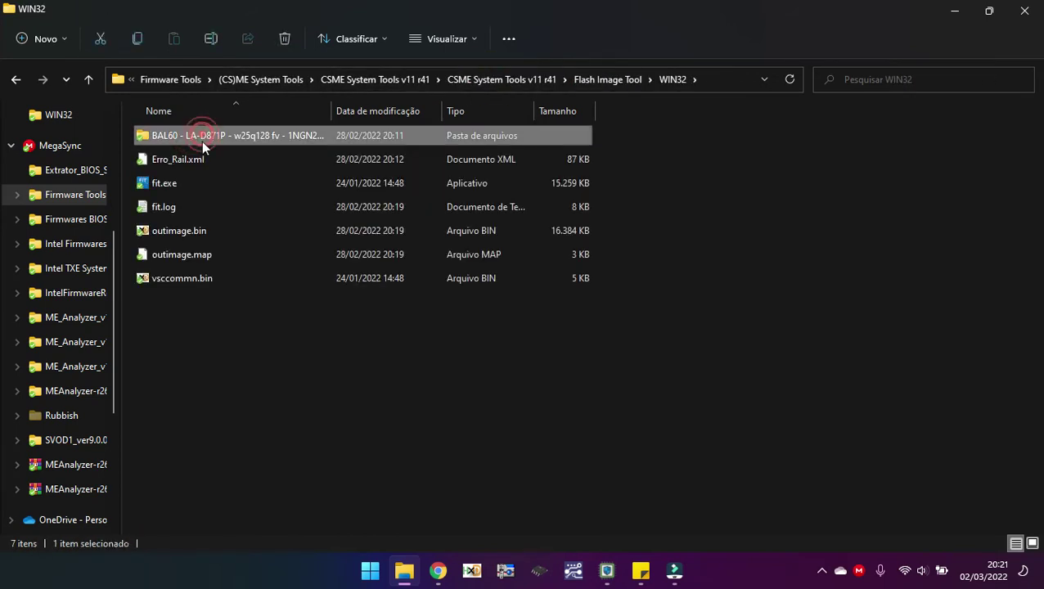
left_click(198, 159, "ctrl")
left_click(163, 204, "ctrl")
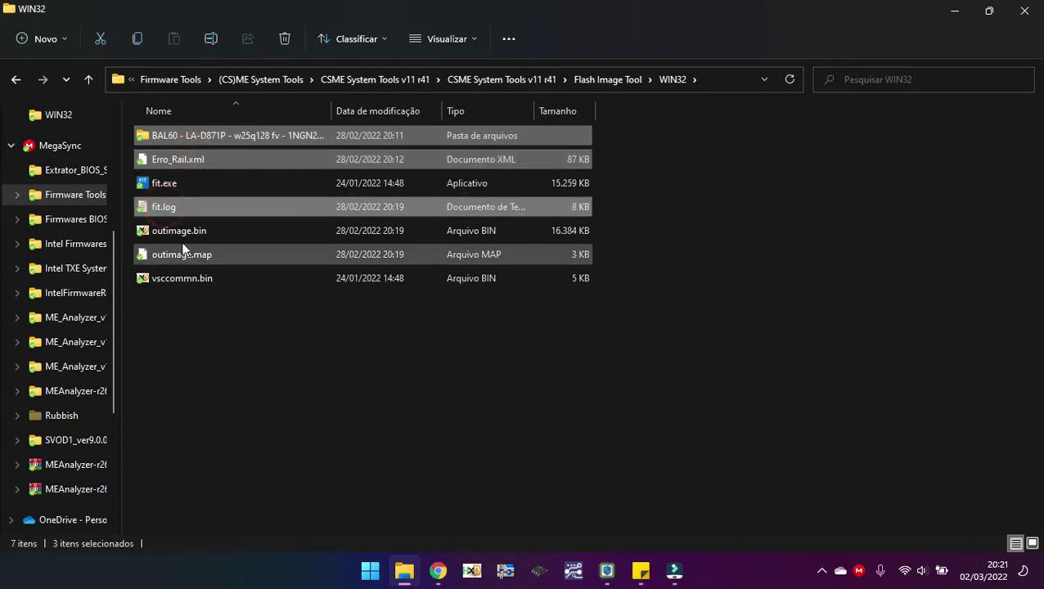
left_click(182, 232, "ctrl")
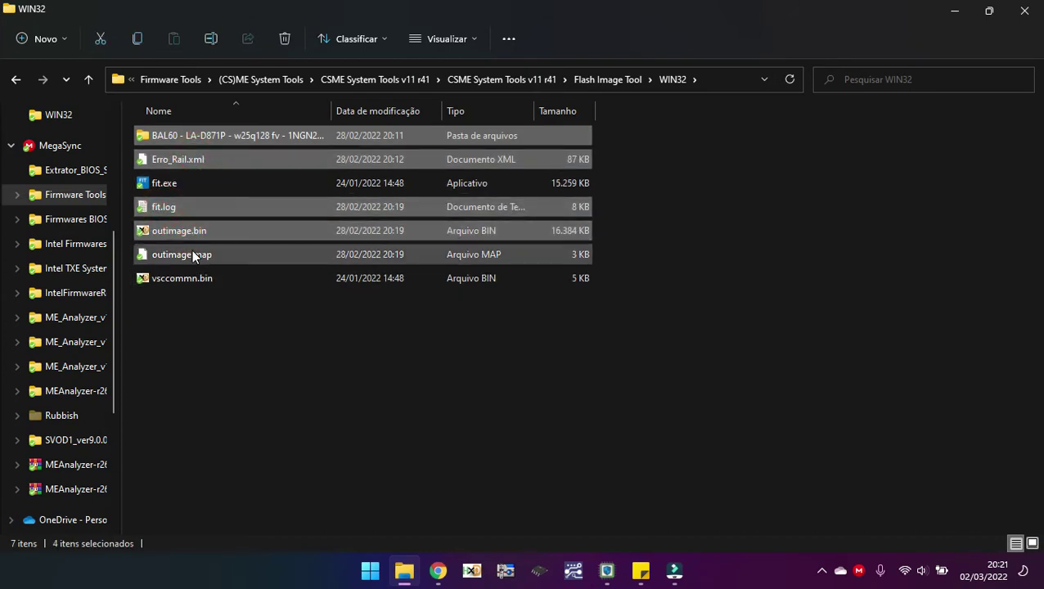
left_click(193, 255, "ctrl")
left_click(198, 231, "ctrl")
left_click(234, 233, "ctrl")
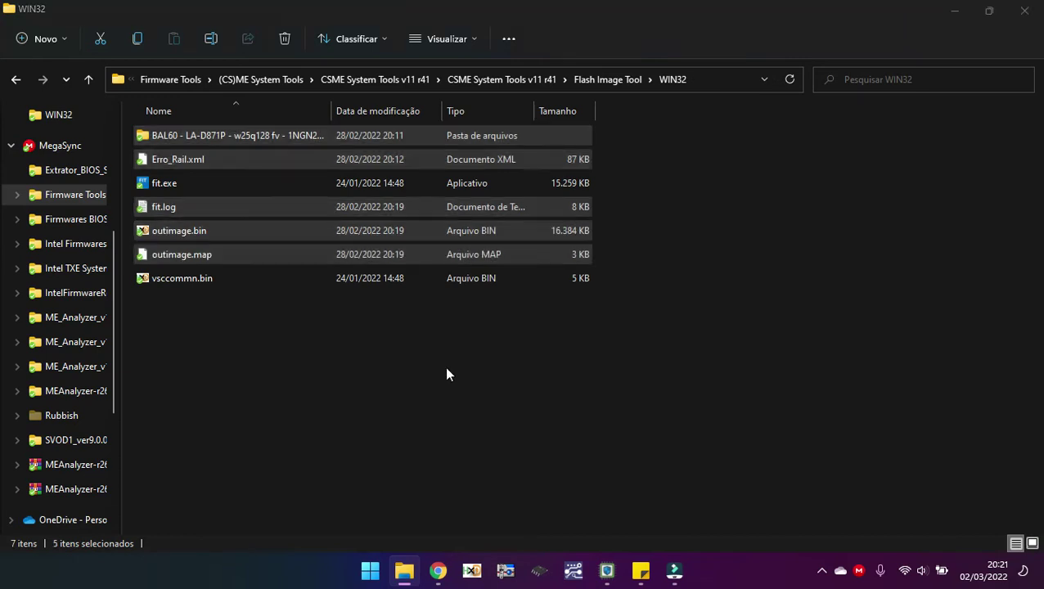
key("Delete")
Step: Launch fit.exe and load the original Vegas_Turis BIN from Desktop\vegas turis into it
double_click(197, 138)
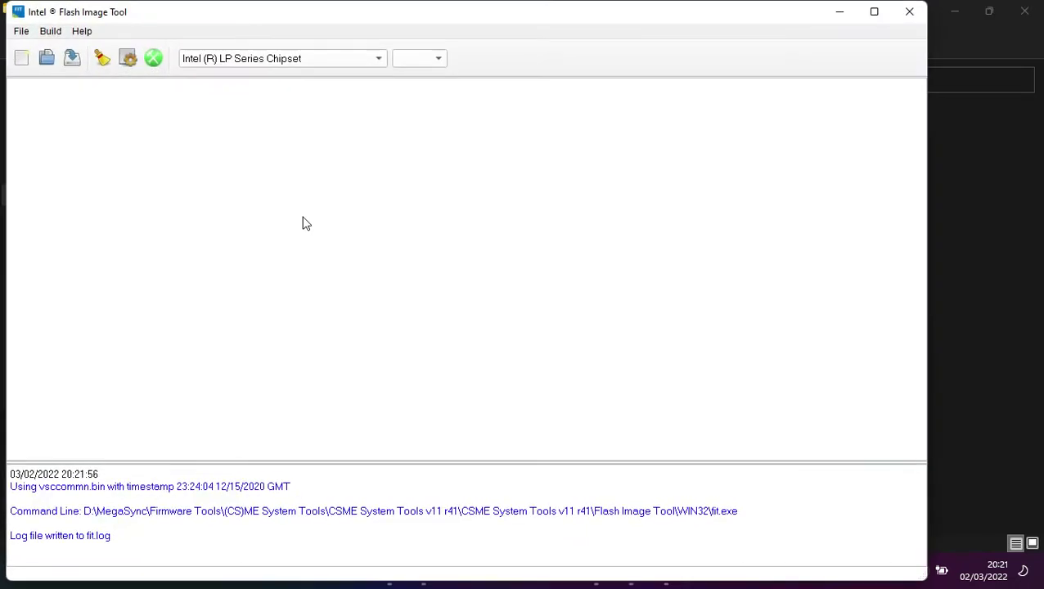
left_click(961, 298)
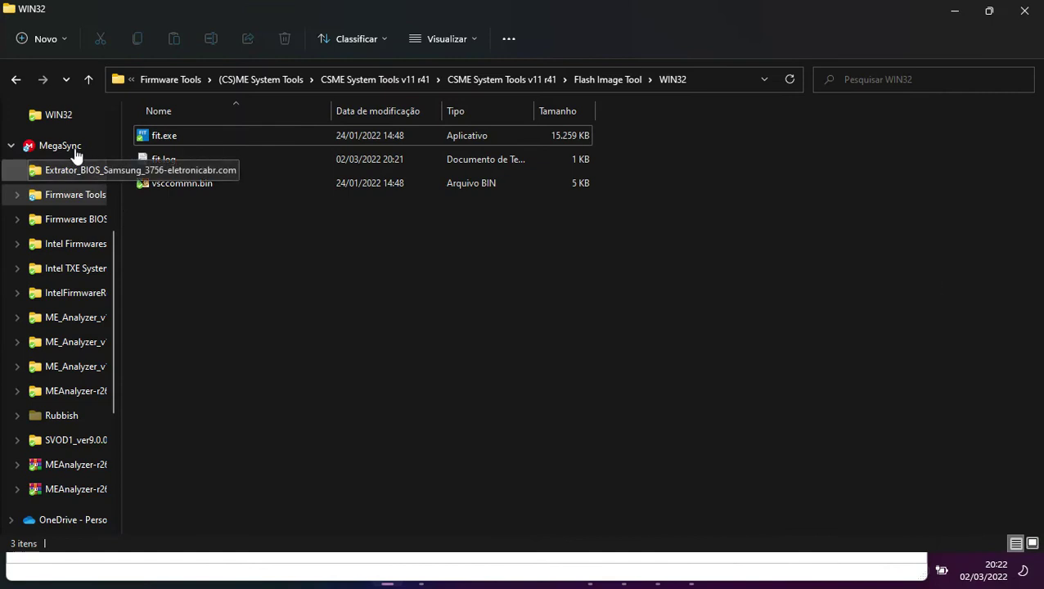
left_click(16, 80)
left_click(15, 80)
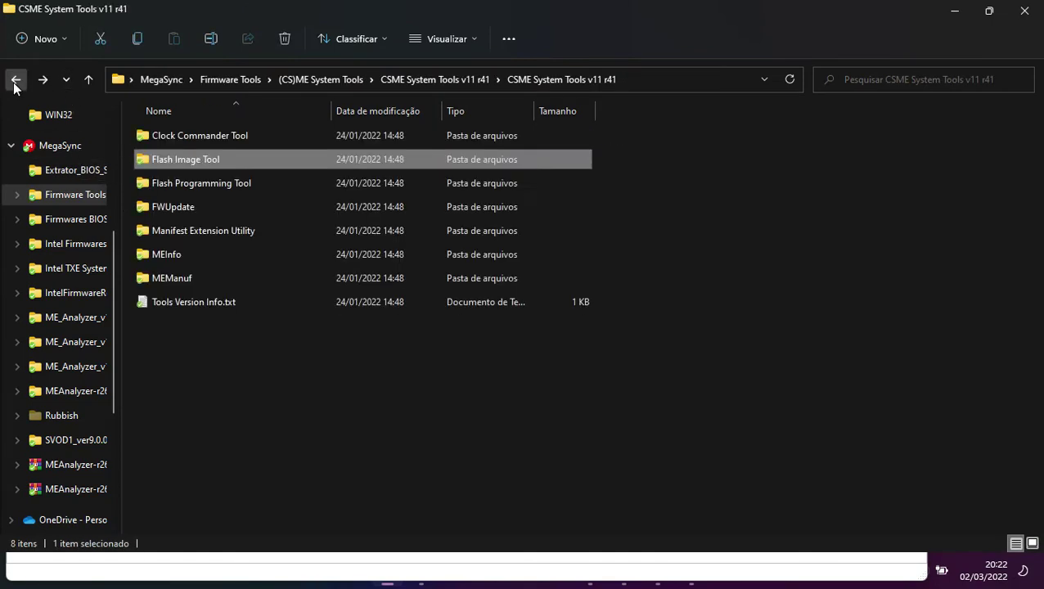
left_click(15, 79)
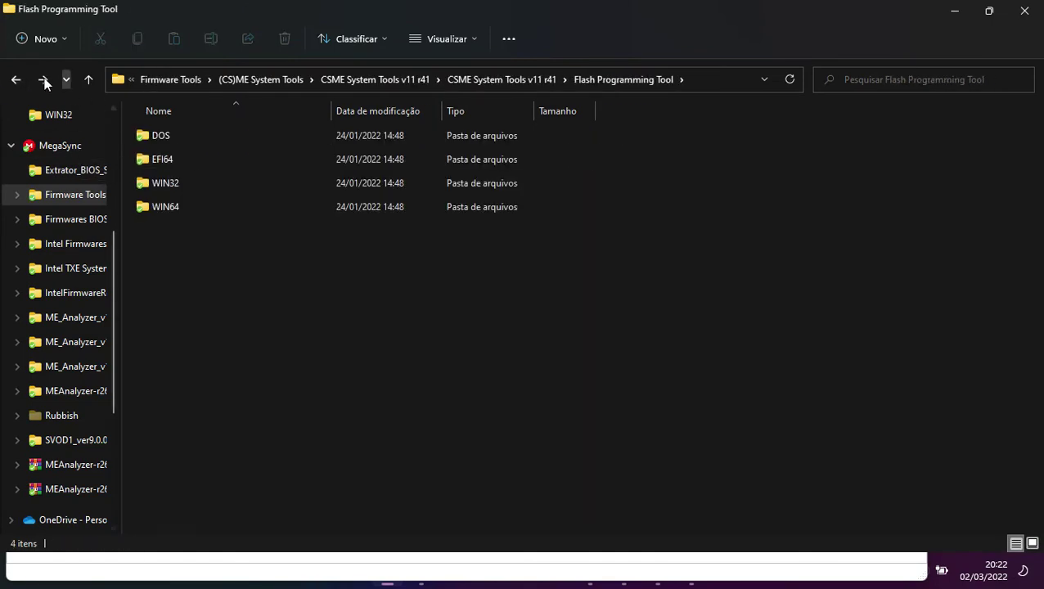
left_click(92, 78)
left_click(92, 79)
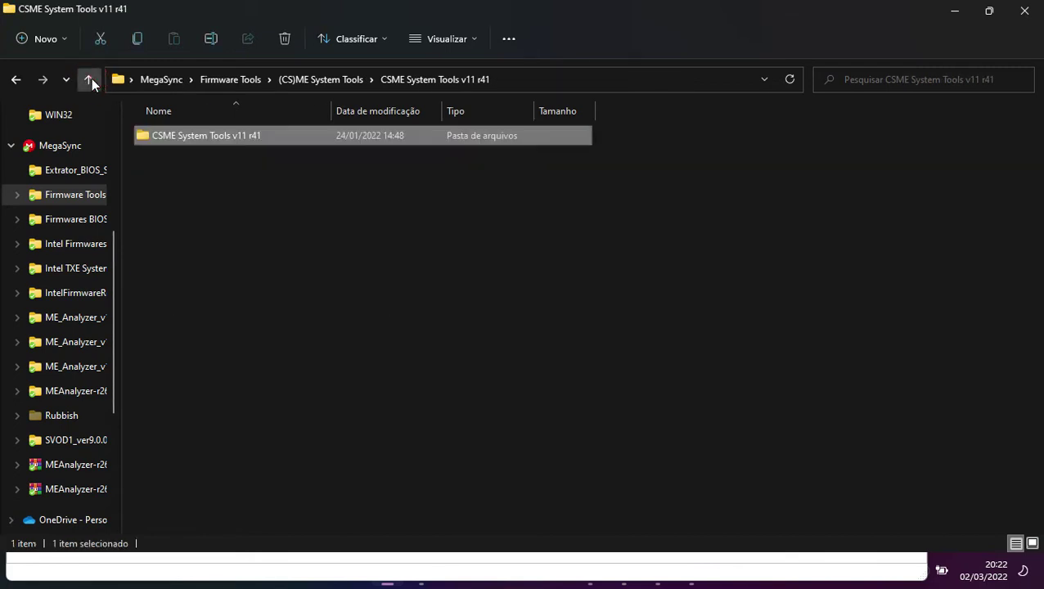
scroll(63, 156, "up", 4)
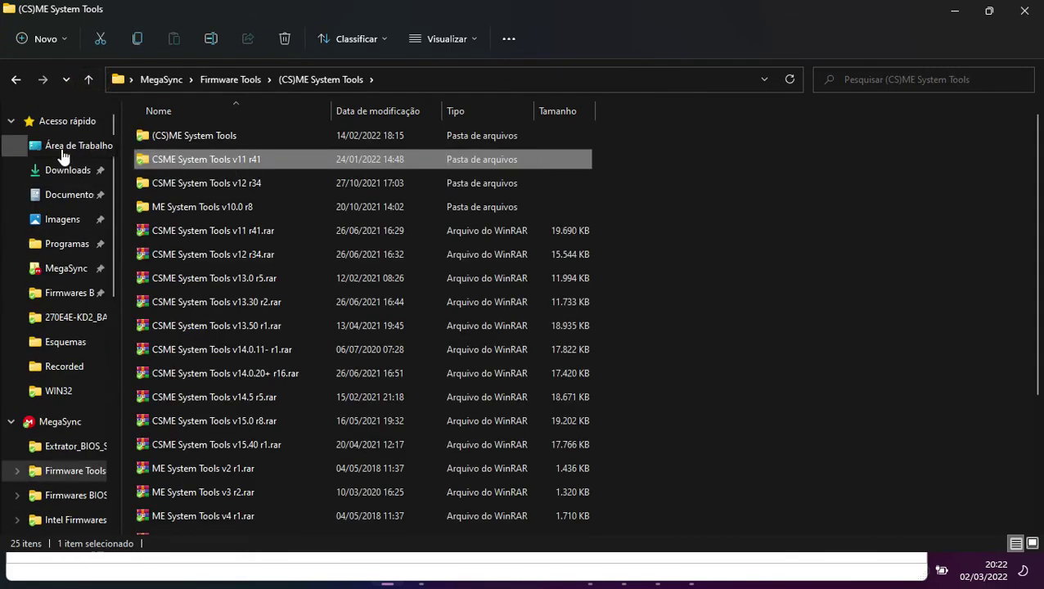
left_click(63, 147)
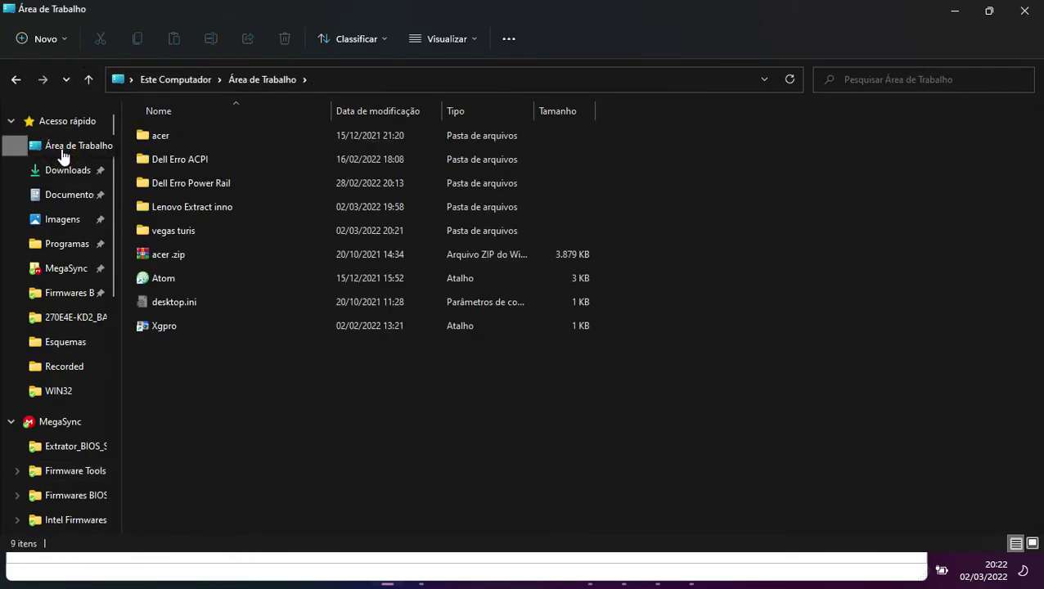
double_click(193, 232)
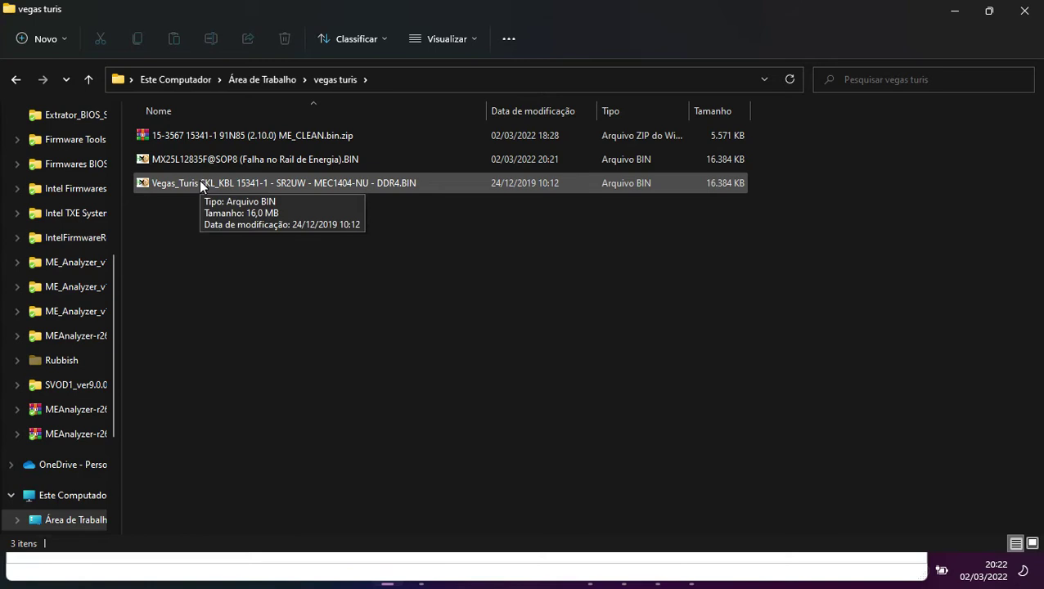
left_click_drag(200, 184, 436, 284)
Step: Keep Generate Intermediate Files set to Yes in the Build Settings
key("alt+Tab")
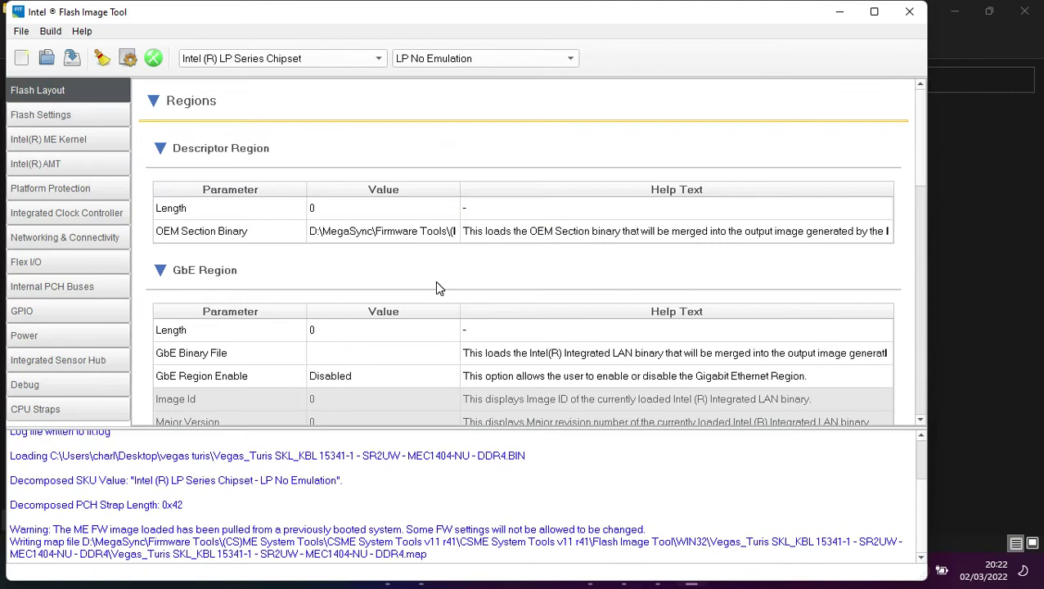
left_click(50, 31)
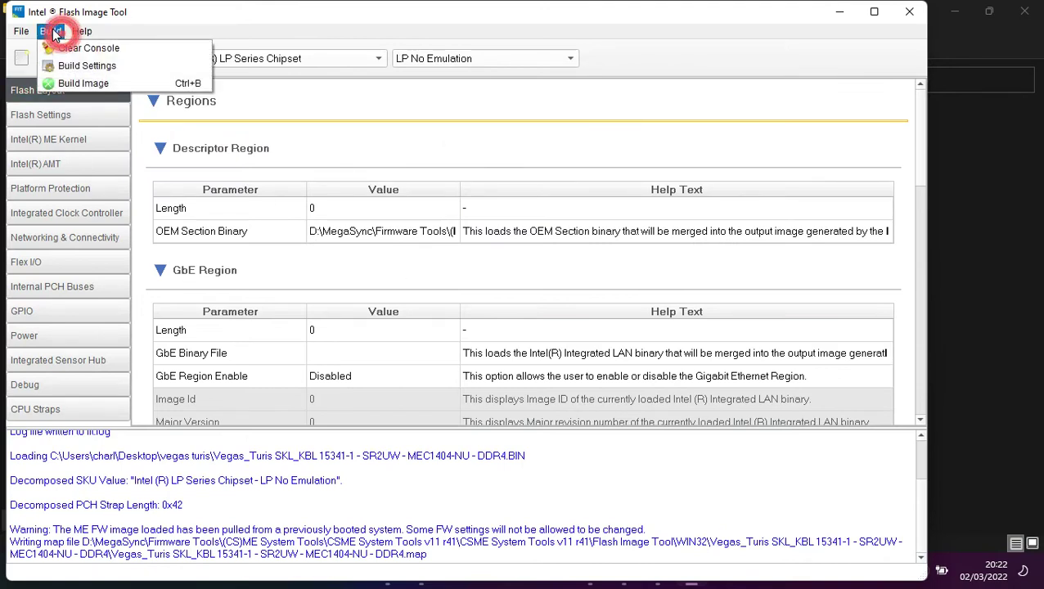
left_click(99, 66)
left_click(375, 217)
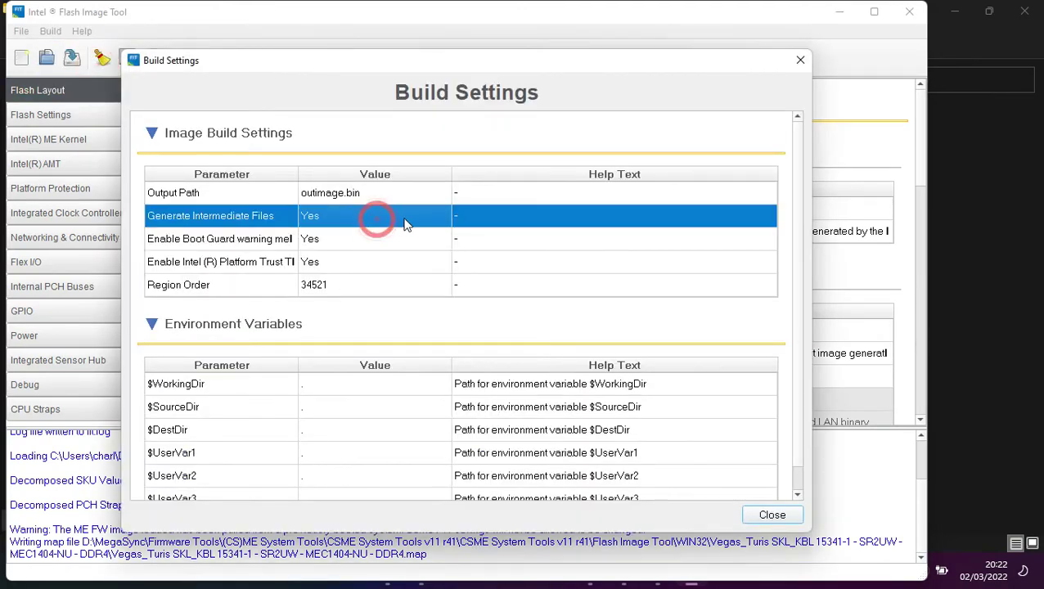
left_click(404, 218)
left_click(391, 214)
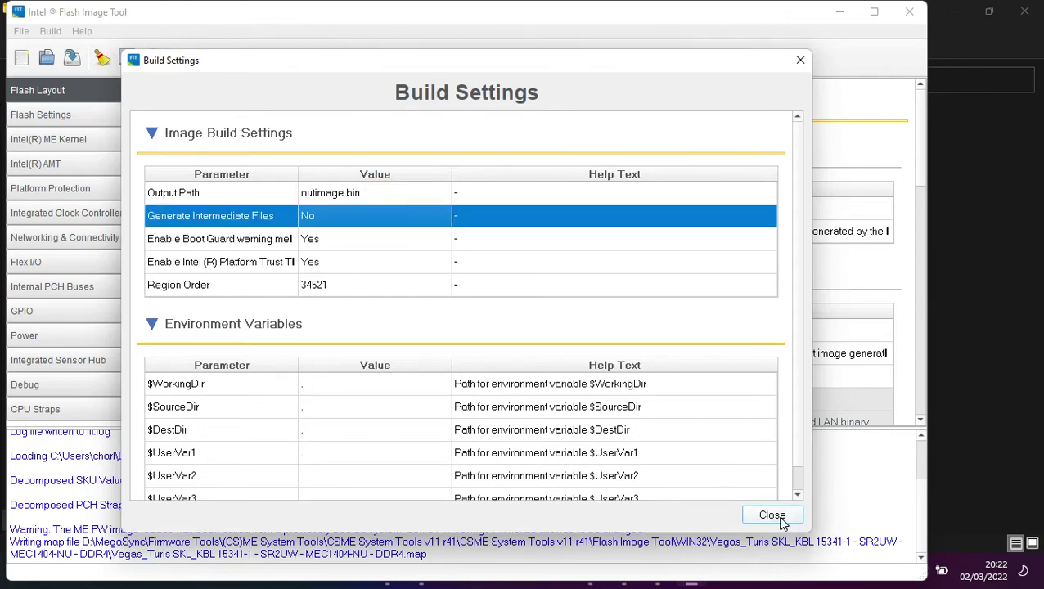
left_click(782, 515)
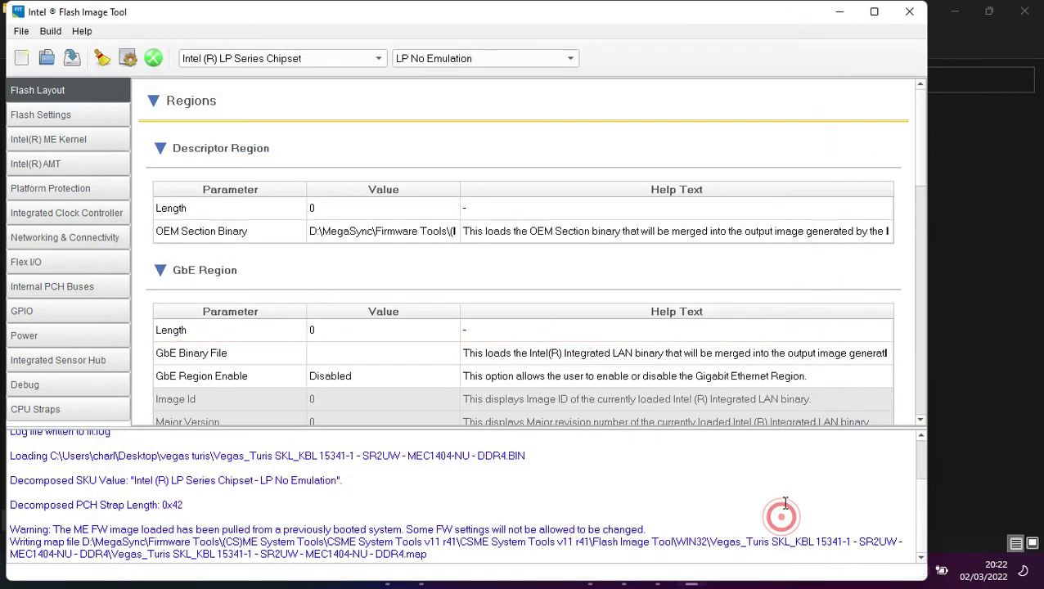
Step: Save the configuration as Erro_rail.xml and bring the vegas turis folder forward
left_click(22, 31)
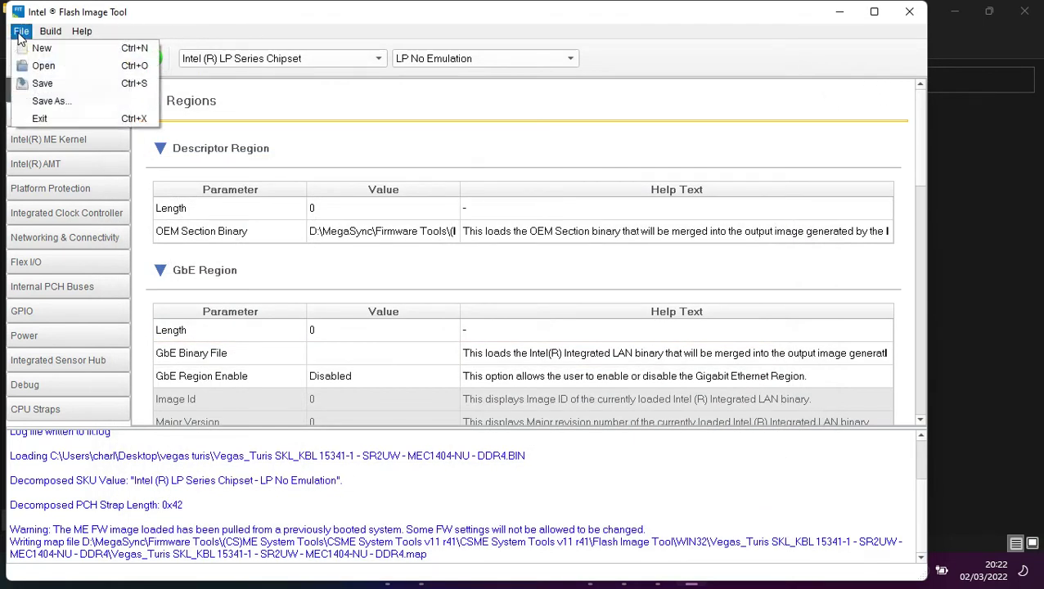
left_click(59, 98)
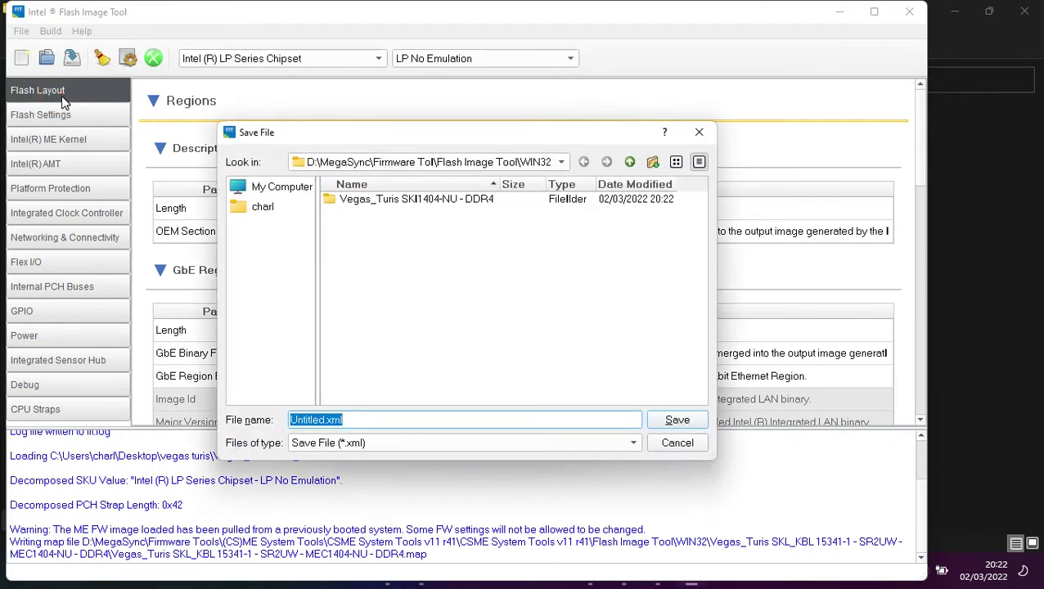
key("Home")
key("Delete")
key("Delete")
key("Delete")
key("Delete")
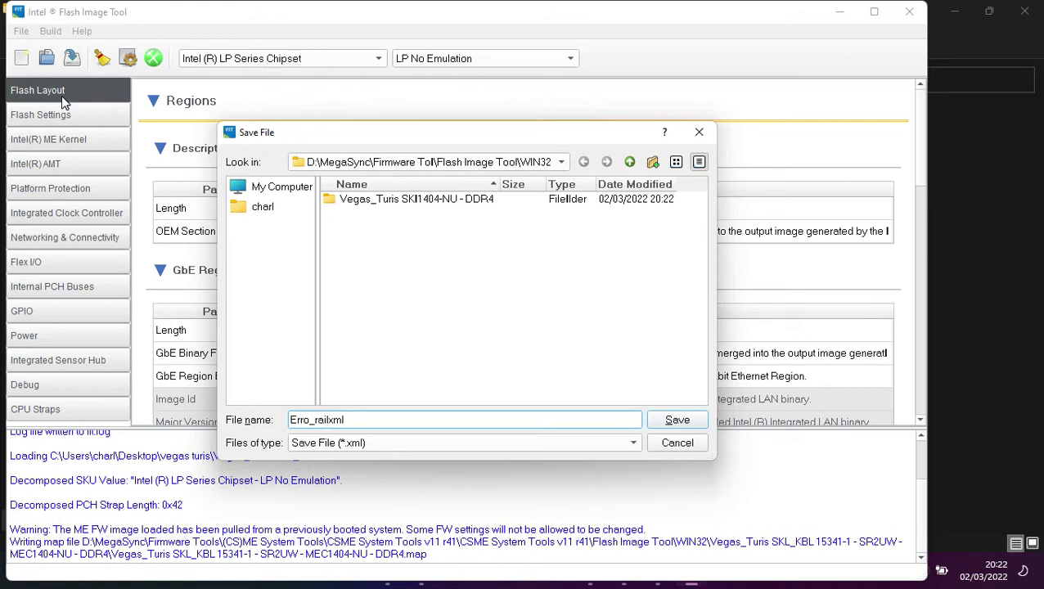
key("Return")
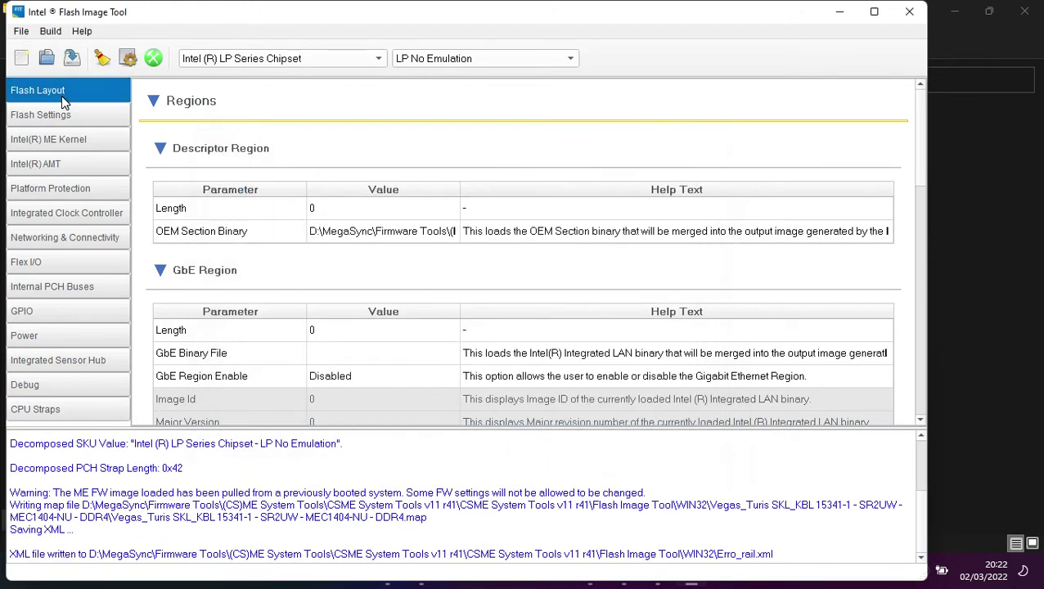
left_click(993, 205)
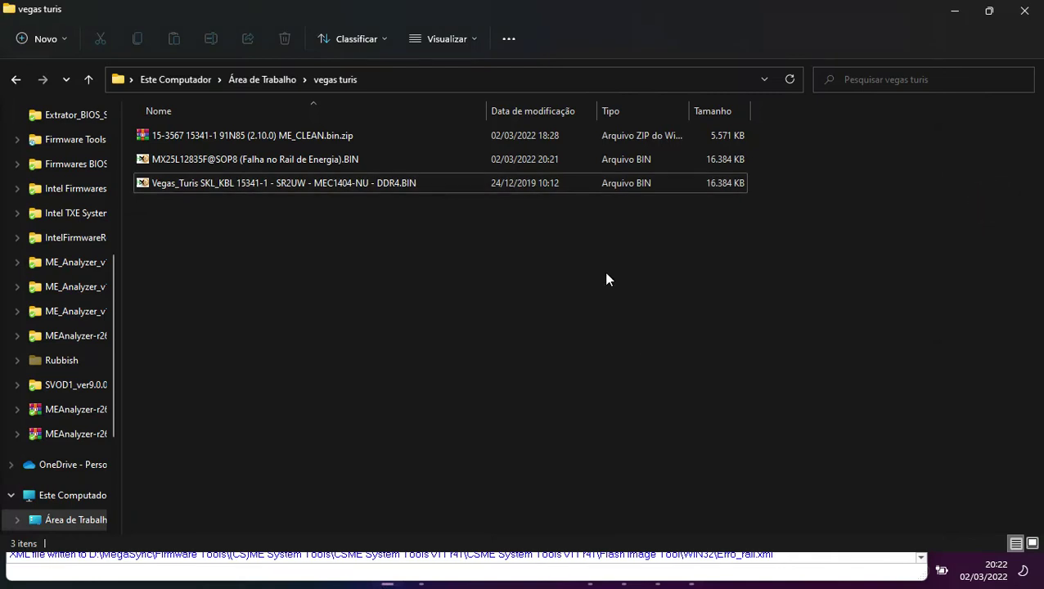
Step: Load the Dell Support drivers page for the laptop's service tag
key("alt+Tab")
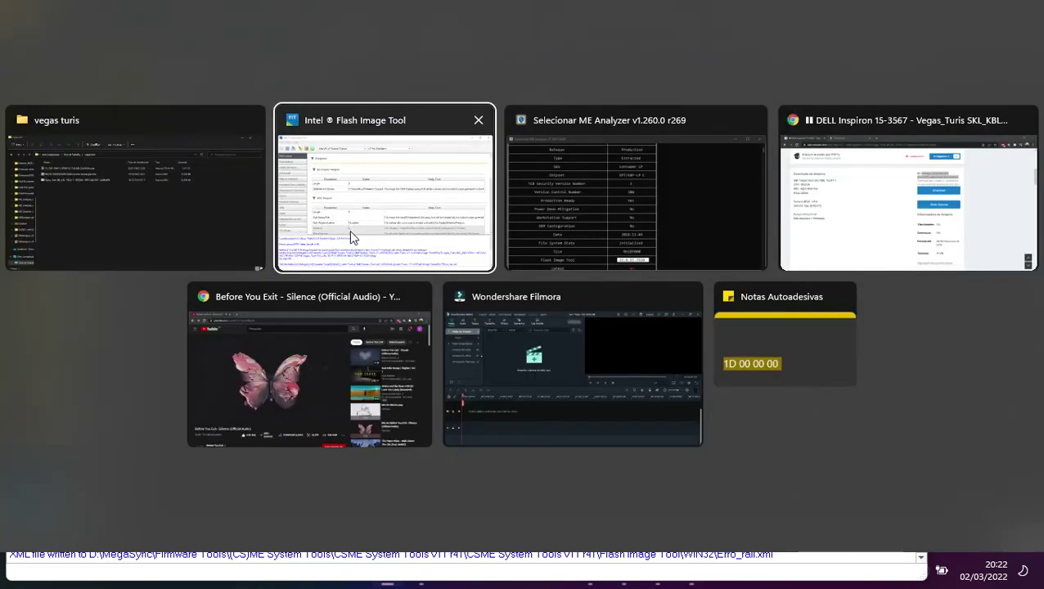
key("alt+Tab")
key("alt+Tab")
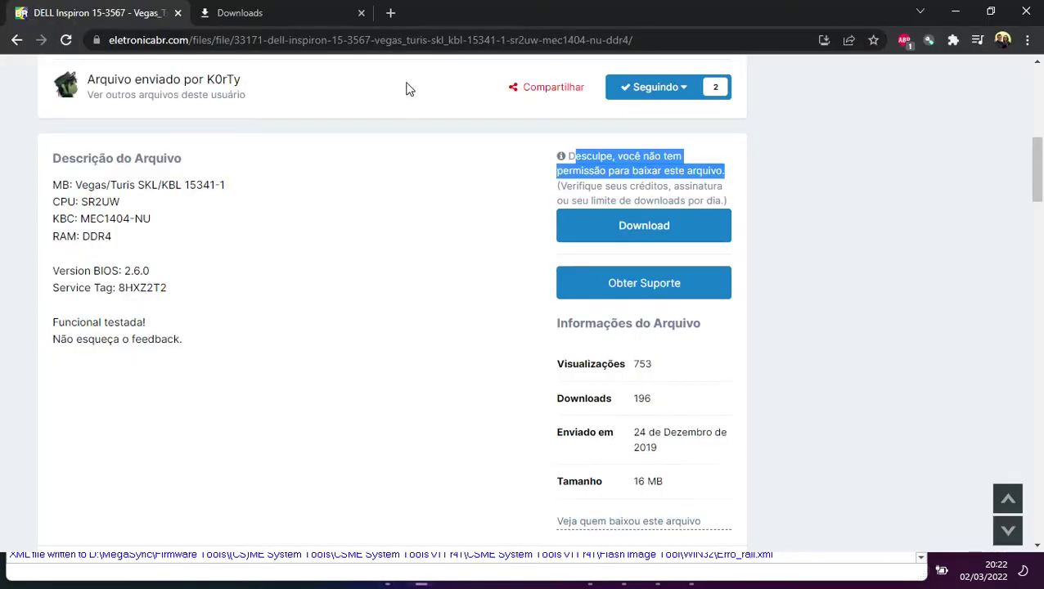
left_click(403, 42)
type("dell")
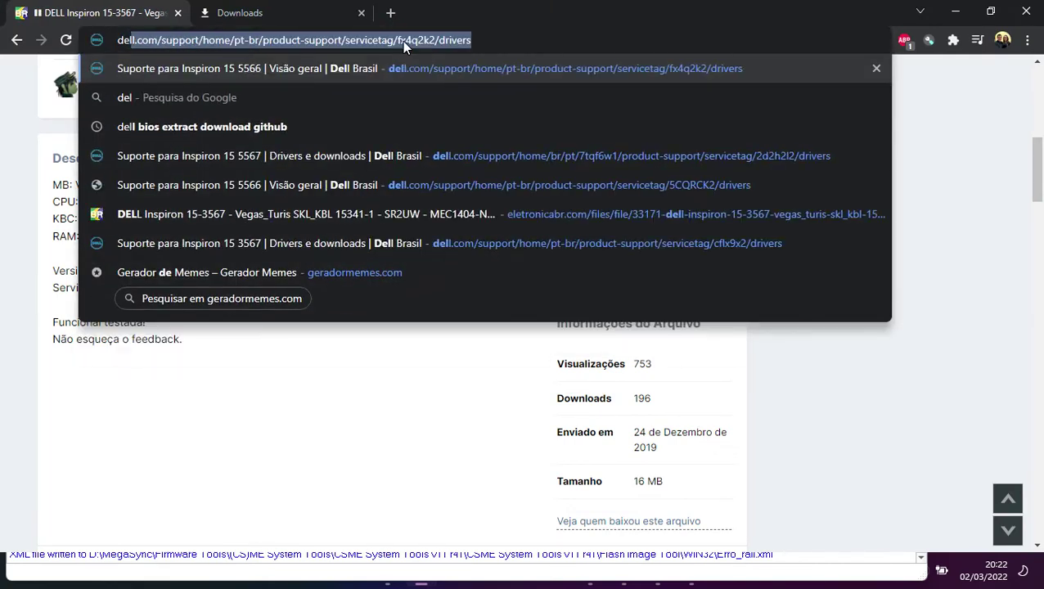
left_click(401, 41)
double_click(402, 41)
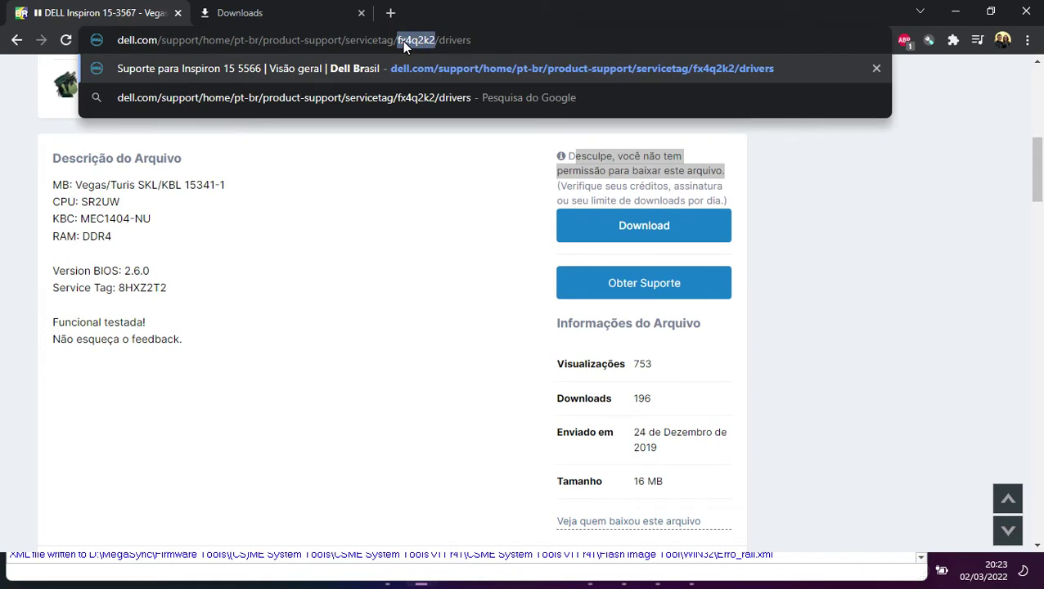
type("8f6")
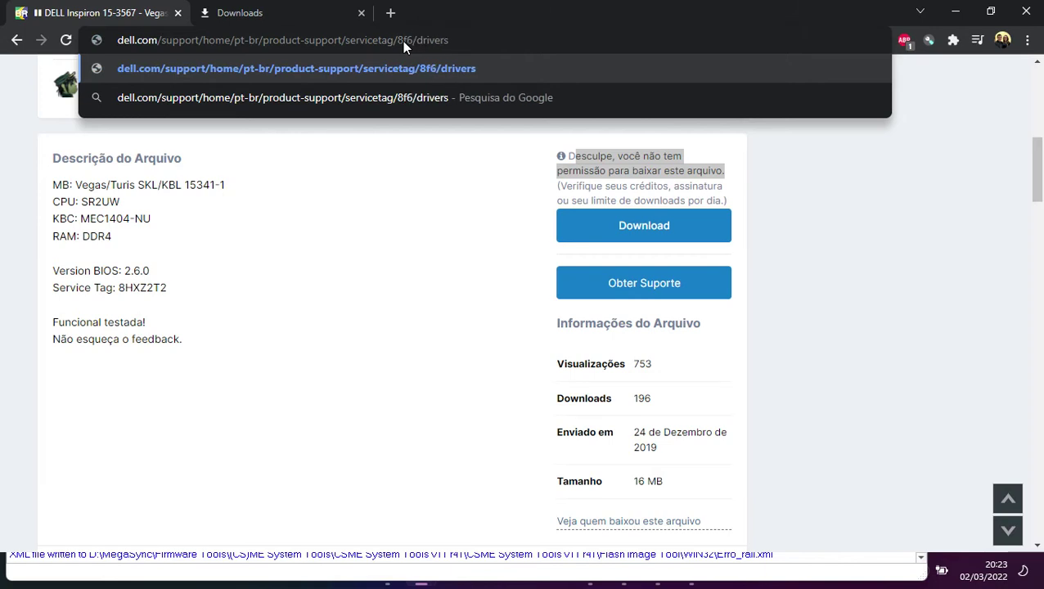
type("r5v2")
key("Return")
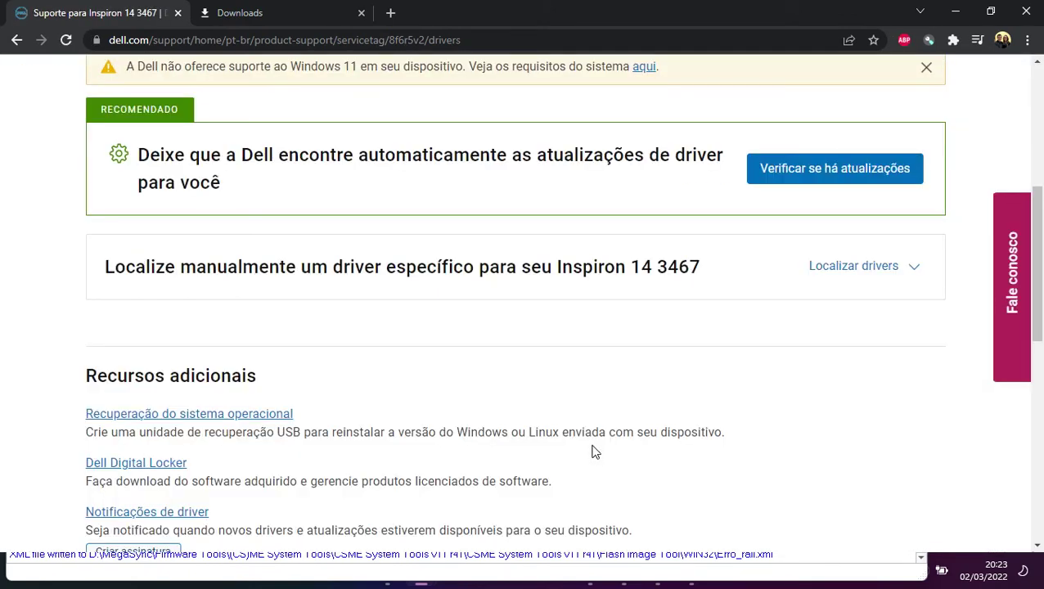
Step: Filter drivers to BIOS and save Inspiron_3467_3567_2.18.0.exe into vegas turis
left_click(867, 264)
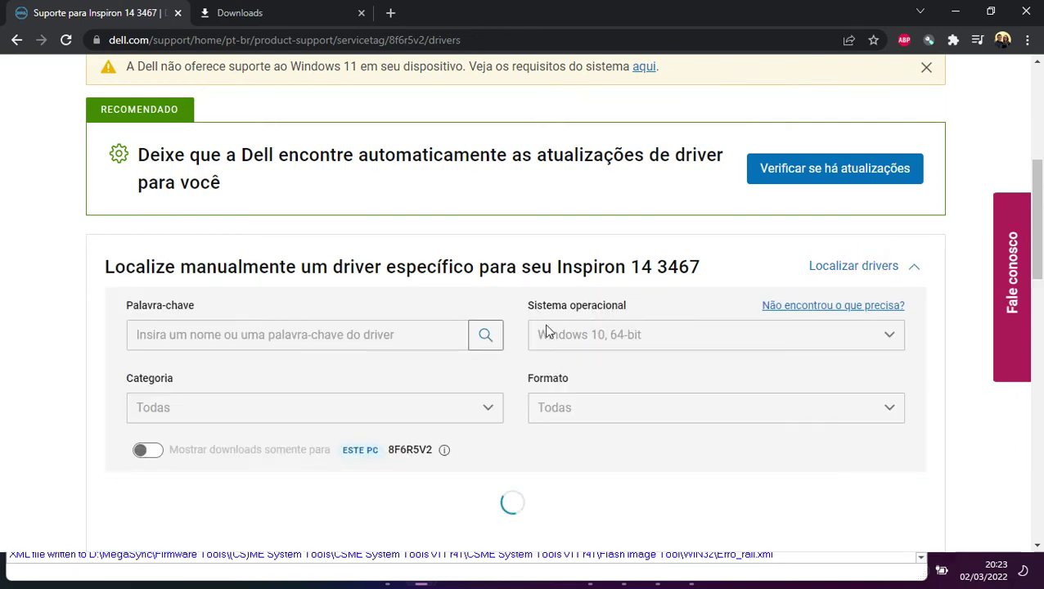
left_click(697, 334)
left_click(682, 357)
scroll(682, 360, "down", 4)
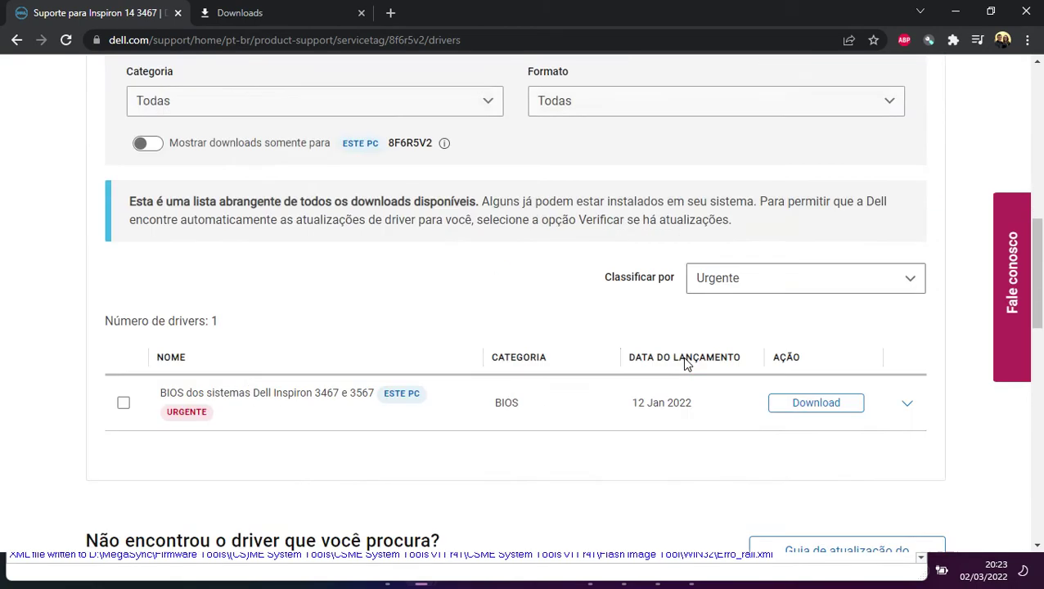
left_click(842, 409)
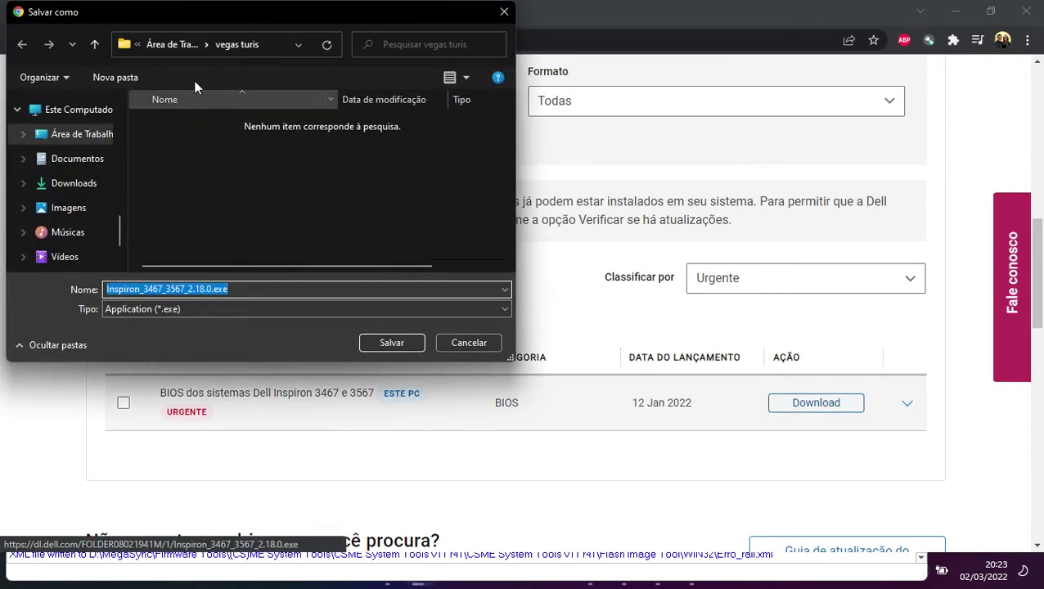
left_click(391, 343)
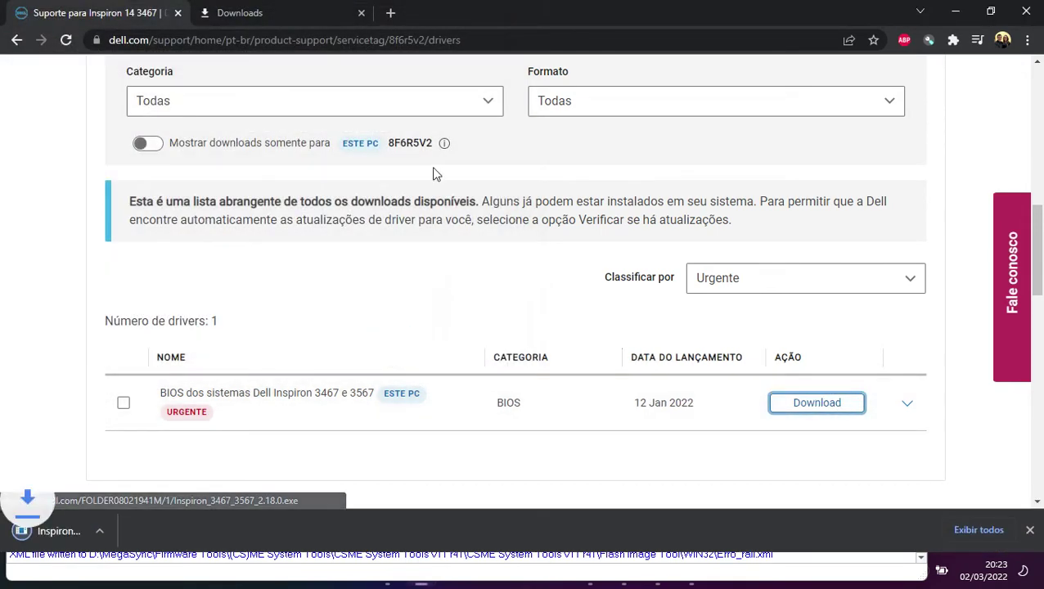
Step: Search 'dell bios extract download github' and open the platomav/BIOSUtilities repository
left_click(391, 13)
left_click(410, 42)
type("dell")
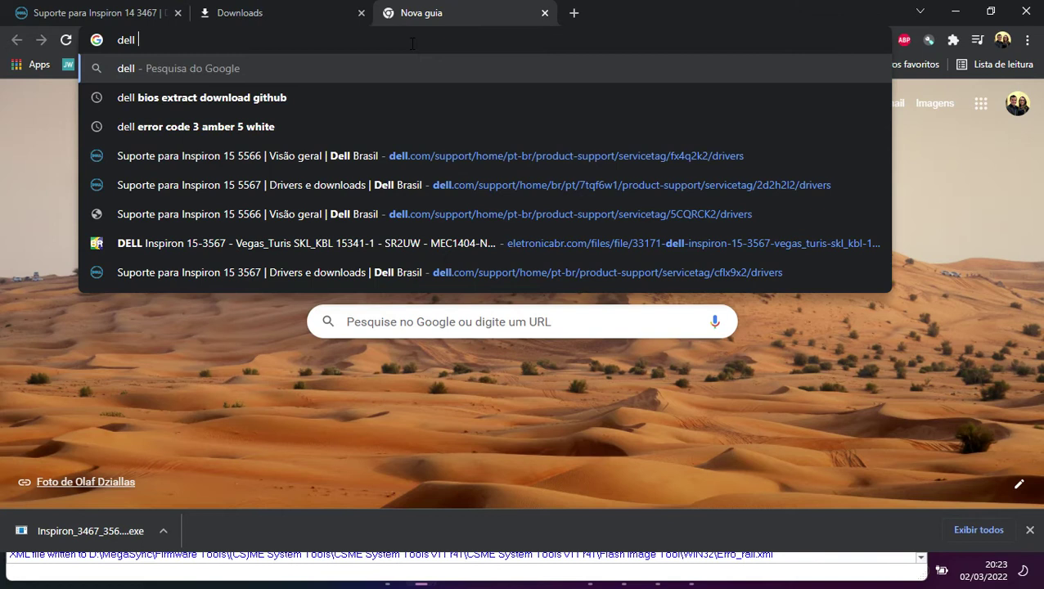
type(" b")
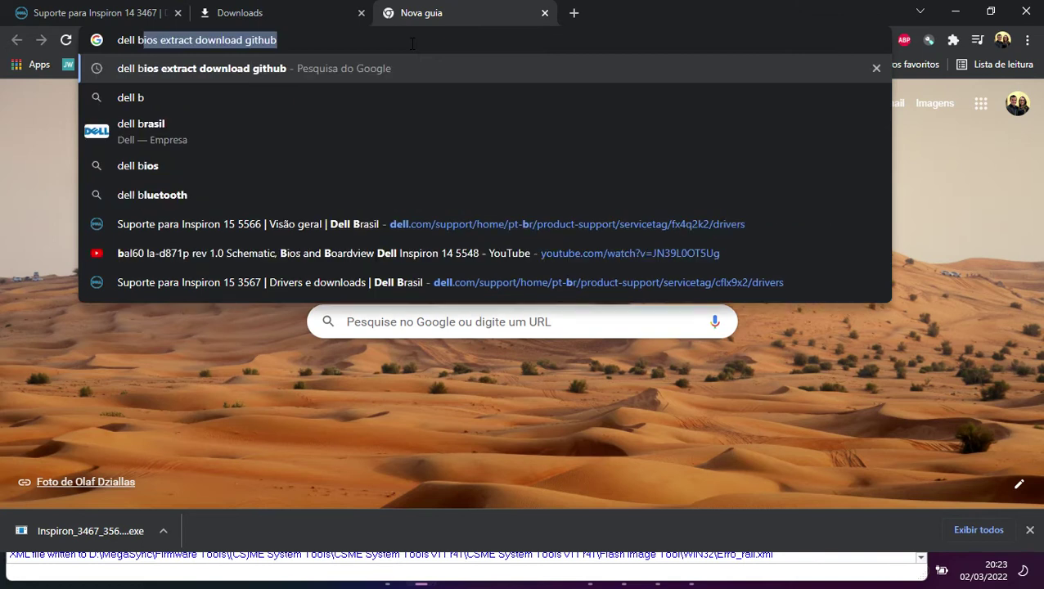
key("Return")
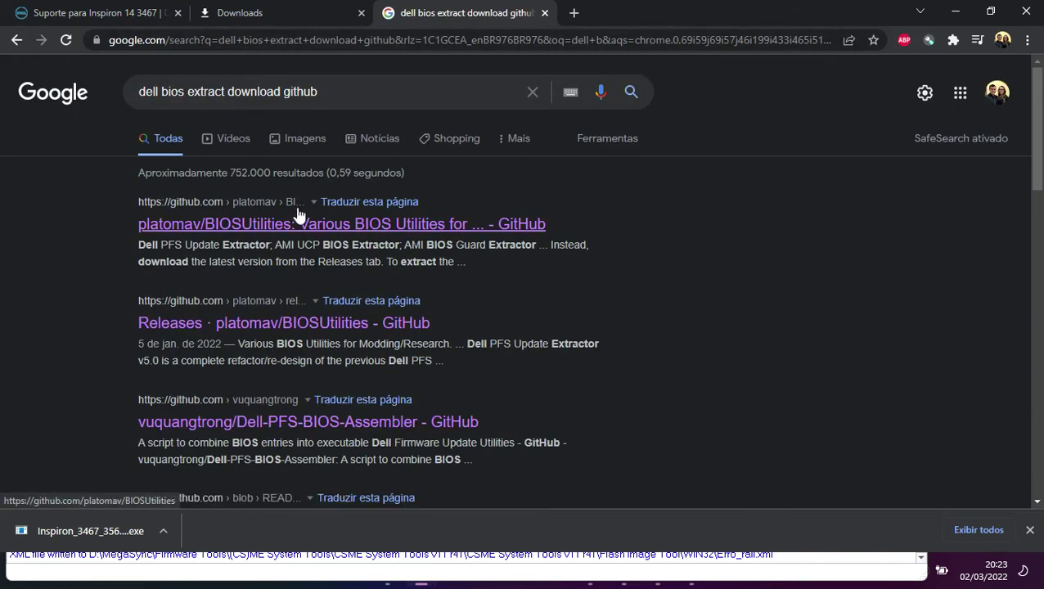
left_click(298, 225)
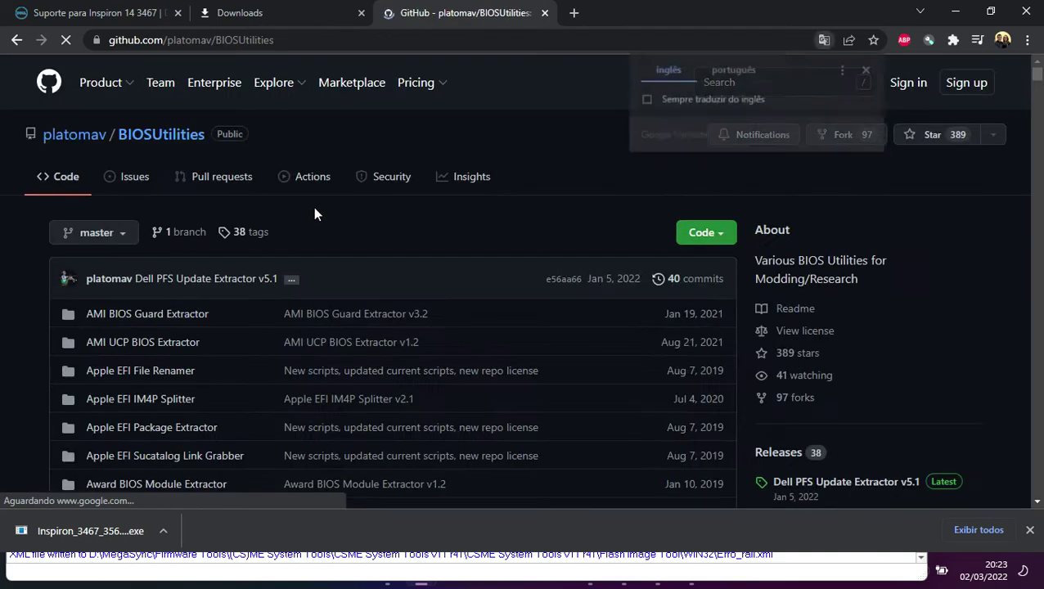
Step: Save Dell_PFS_Extract_v5.1.rar from the Dell PFS Update Extractor v5.1 release into vegas turis
scroll(947, 368, "down", 3)
left_click(910, 250)
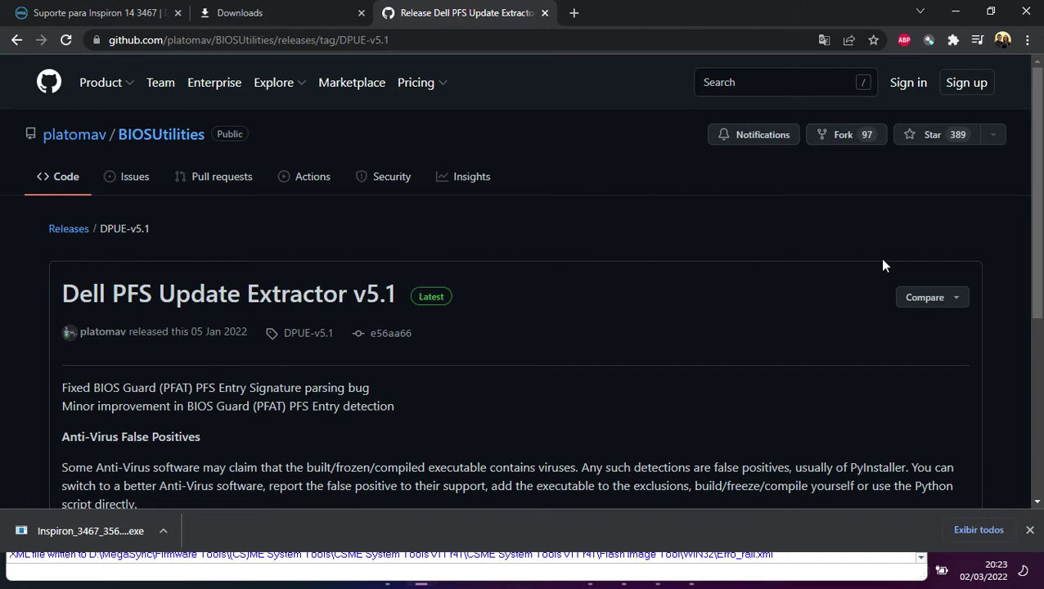
scroll(882, 263, "down", 4)
left_click(166, 279)
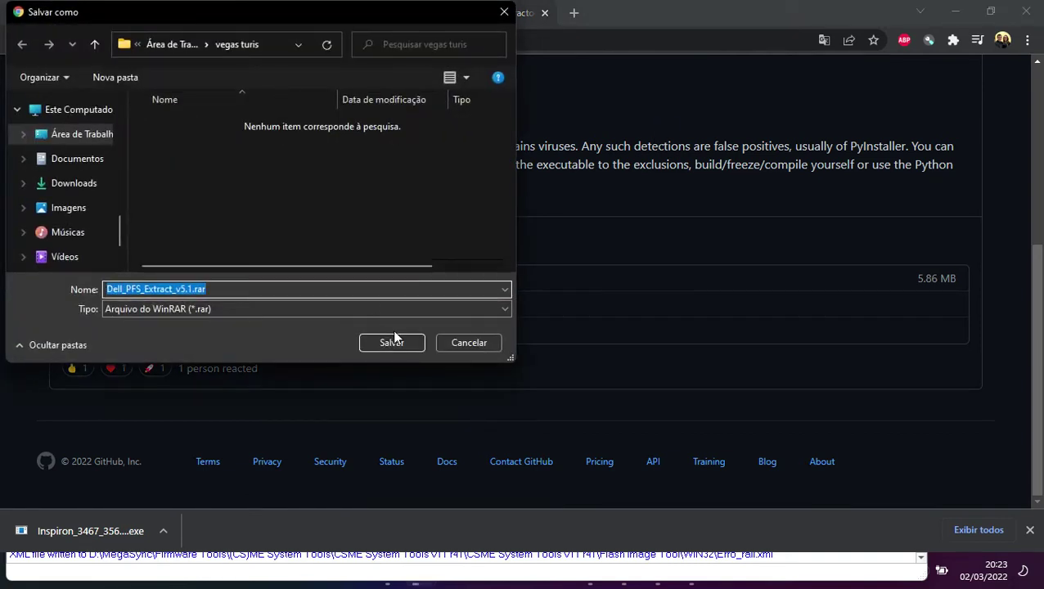
left_click(394, 341)
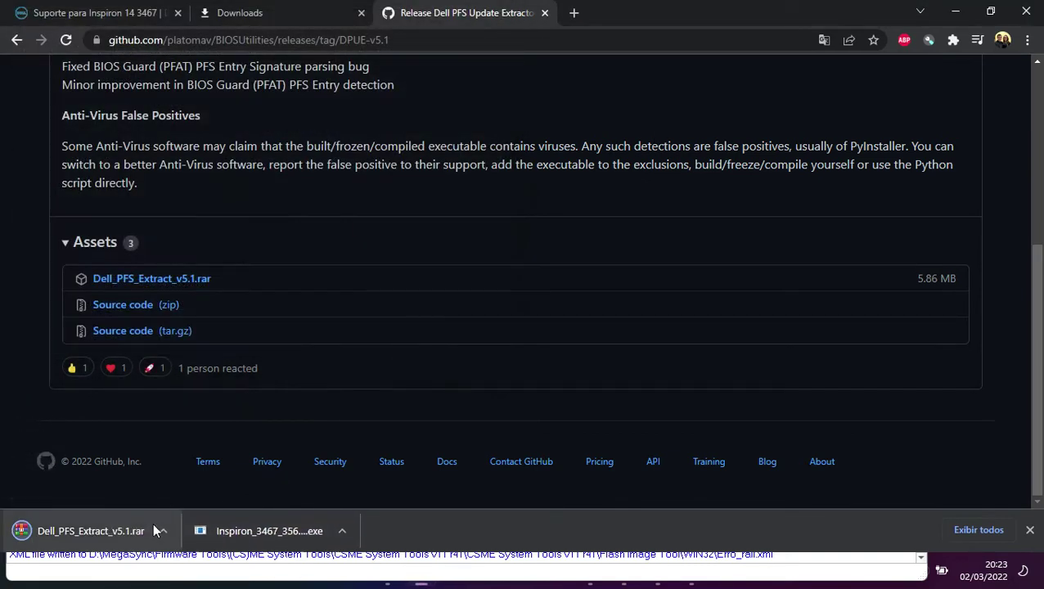
Step: Extract Dell_PFS_Extract_v5.1.rar into a Dell_PFS_Extract_v5.1 folder
left_click(164, 530)
left_click(195, 475)
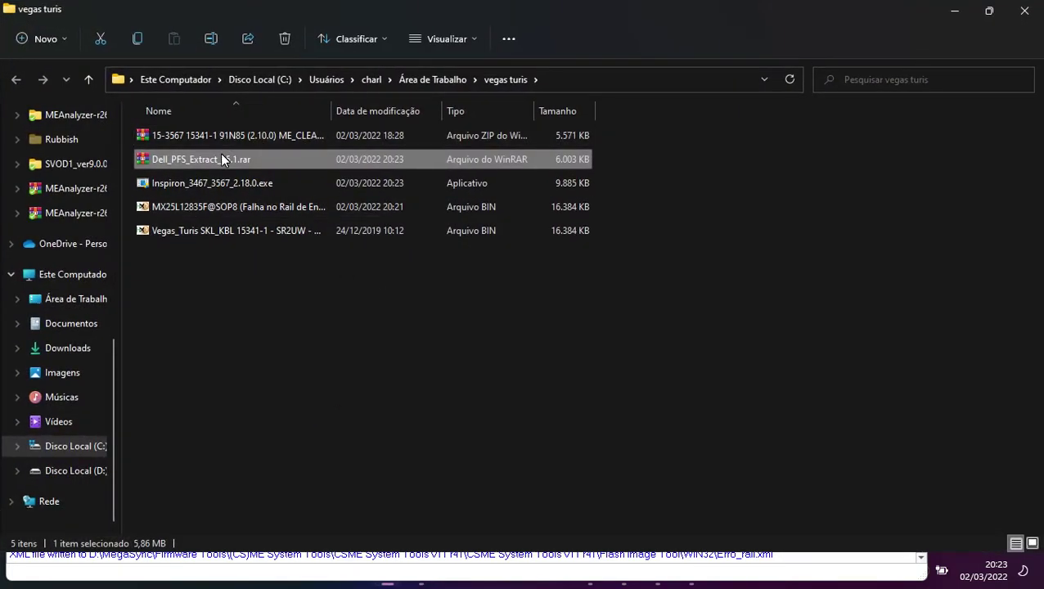
right_click(223, 158)
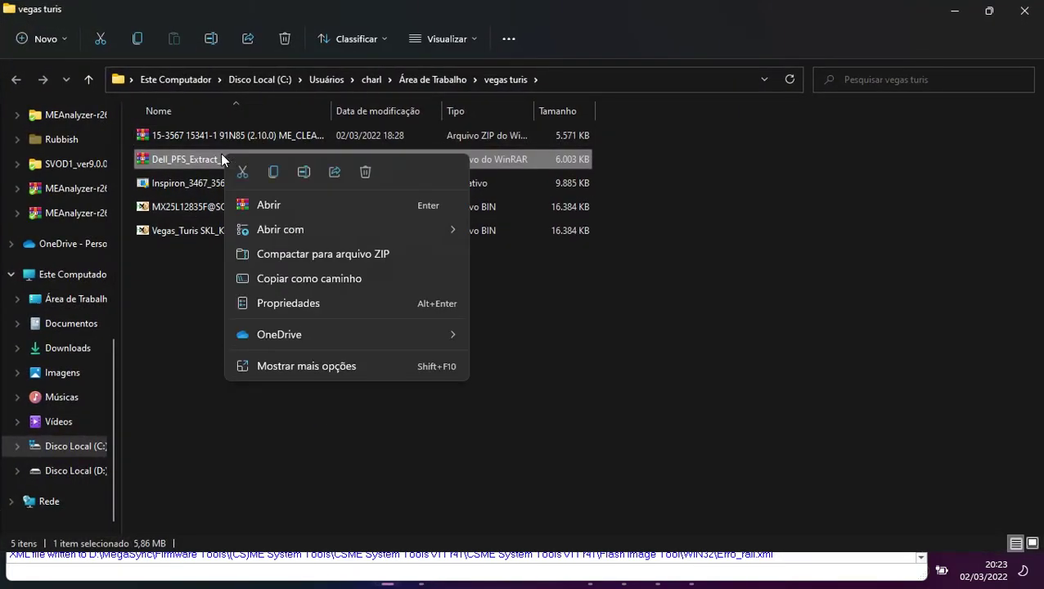
left_click(311, 366)
left_click(450, 205)
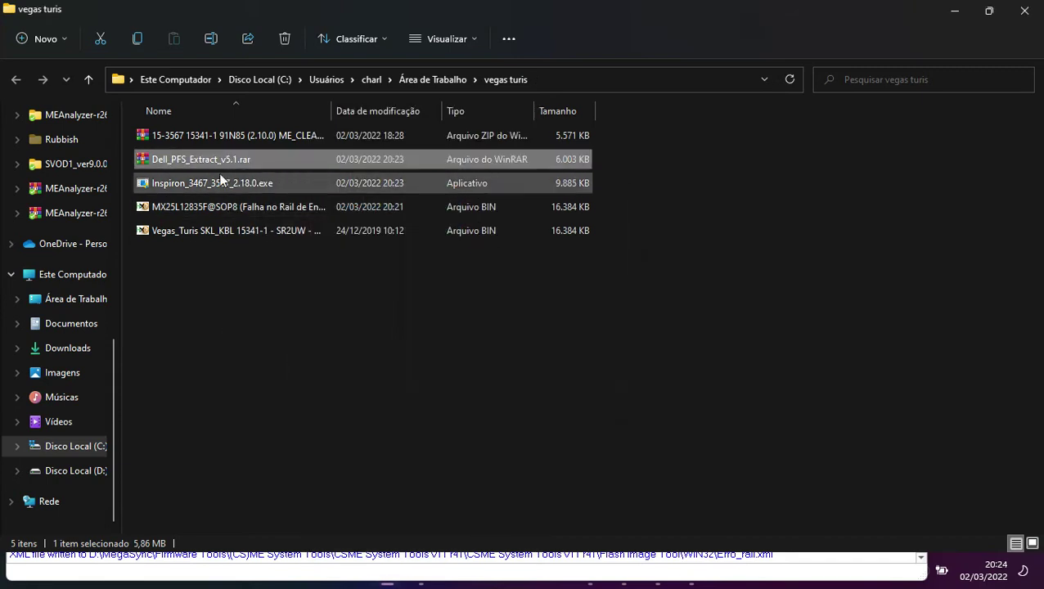
Step: Move the Inspiron installer into that folder and extract its firmware with Dell_PFS_Extract.exe
left_click_drag(219, 199, 219, 134)
left_click(310, 283)
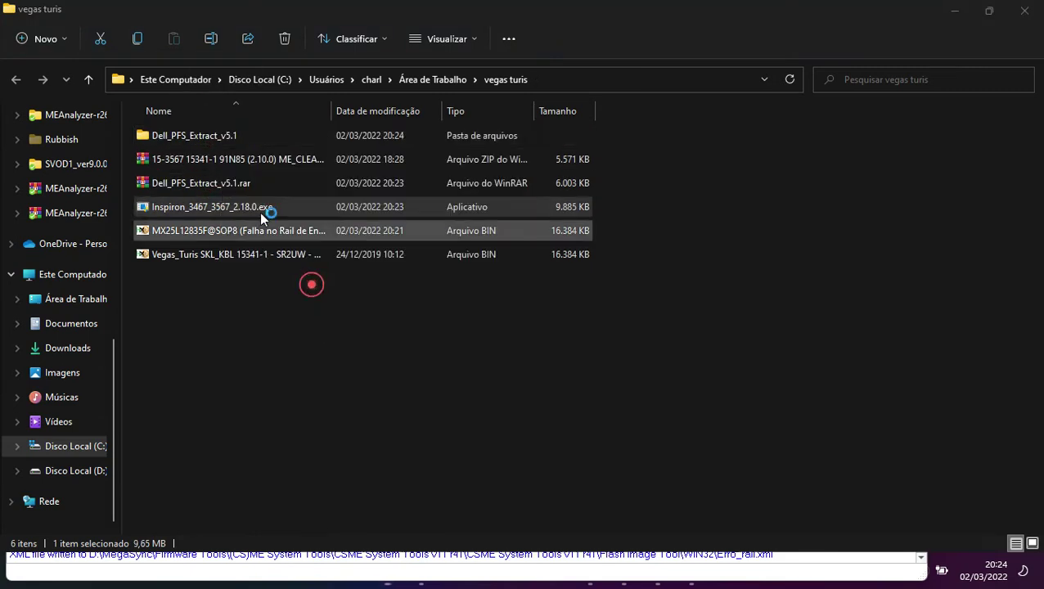
double_click(206, 135)
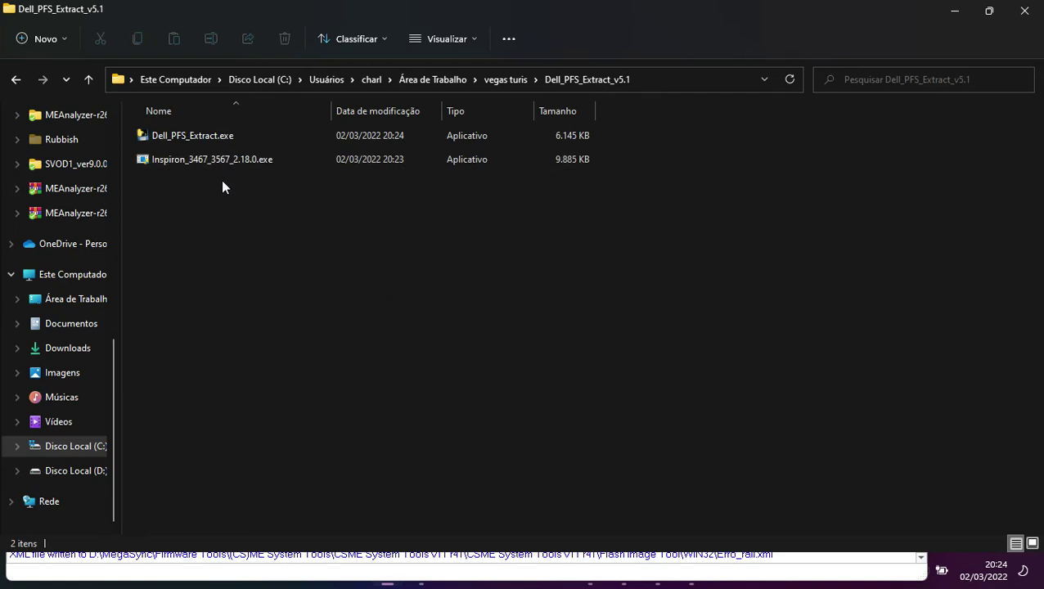
left_click_drag(216, 163, 214, 131)
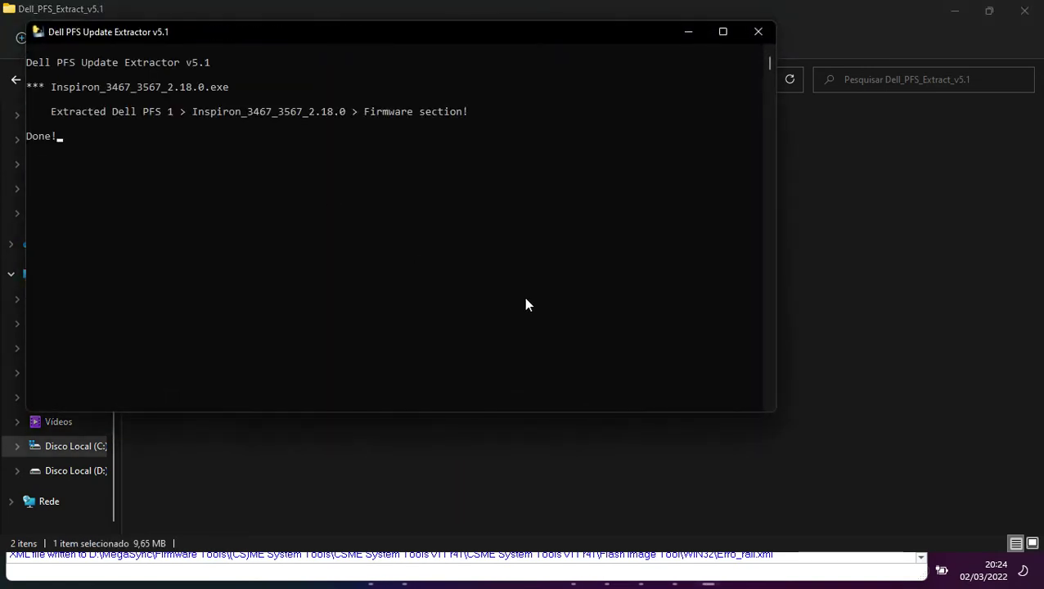
key("Return")
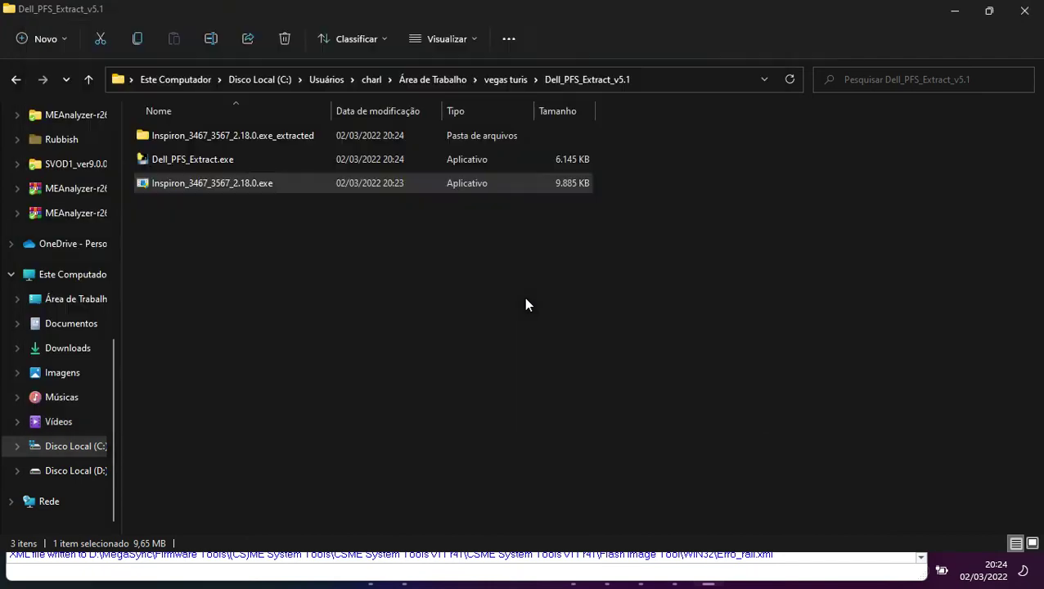
Step: Open the extracted Inspiron Firmware folder and tile it right, with 'vegas turis' on the left
double_click(228, 135)
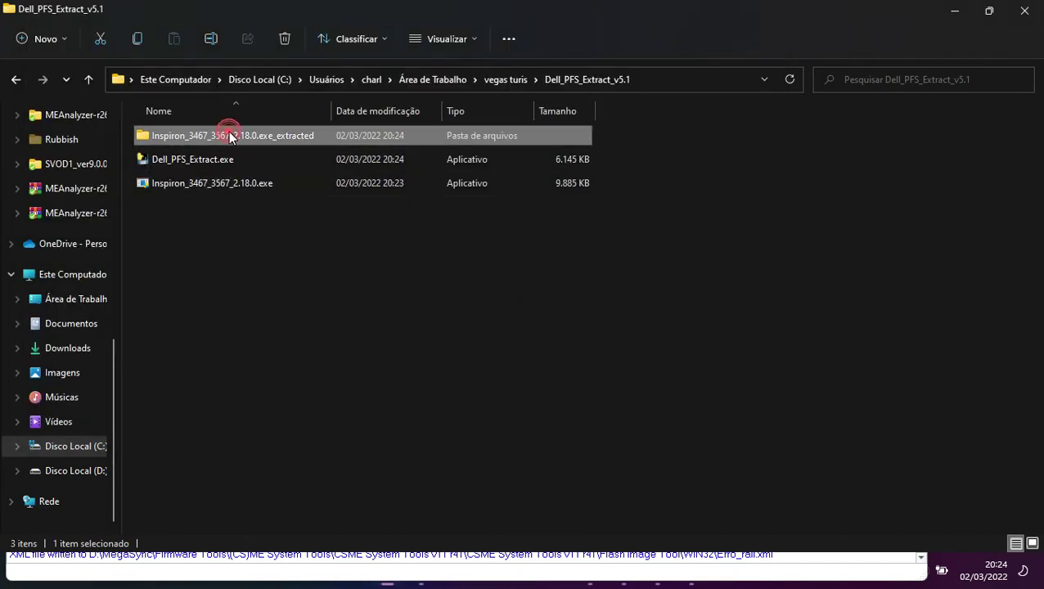
double_click(228, 135)
left_click_drag(275, 12, 1043, 246)
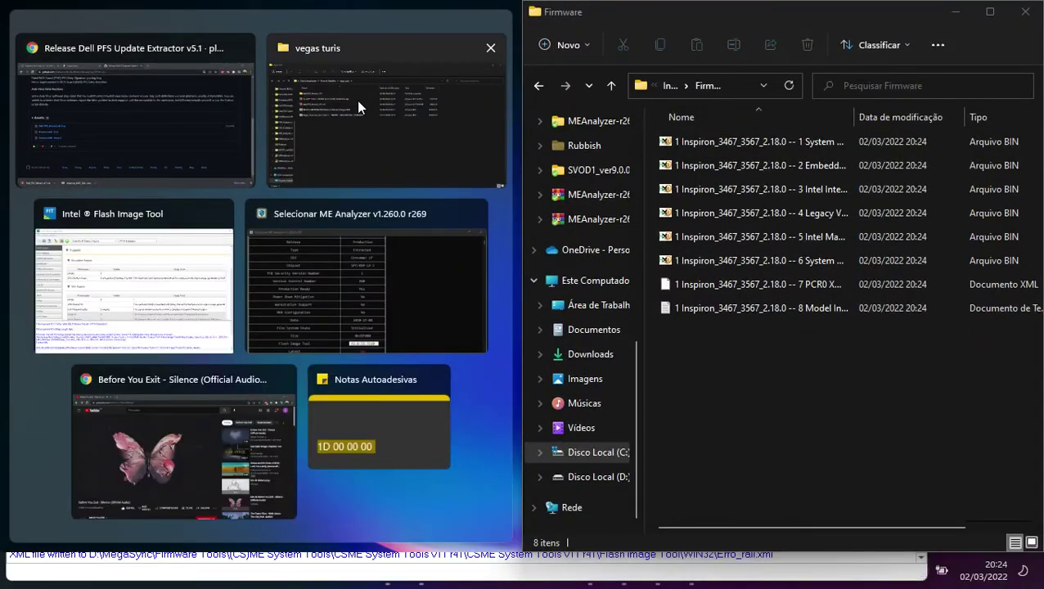
left_click(376, 164)
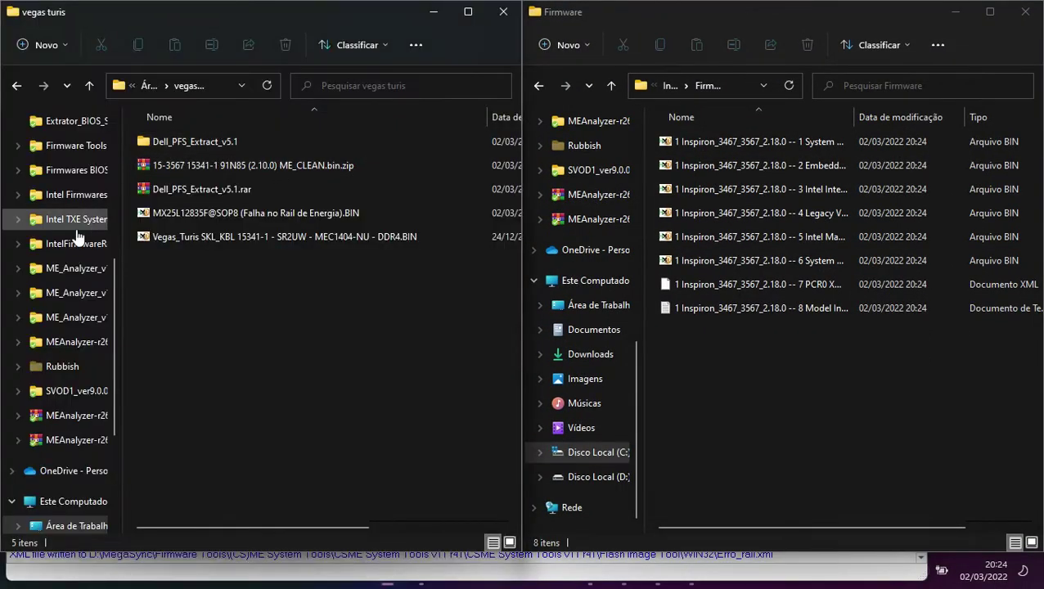
Step: Browse the left window to Flash Image Tool\WIN32\Vegas_Turis project's Decomp folder
left_click(72, 176)
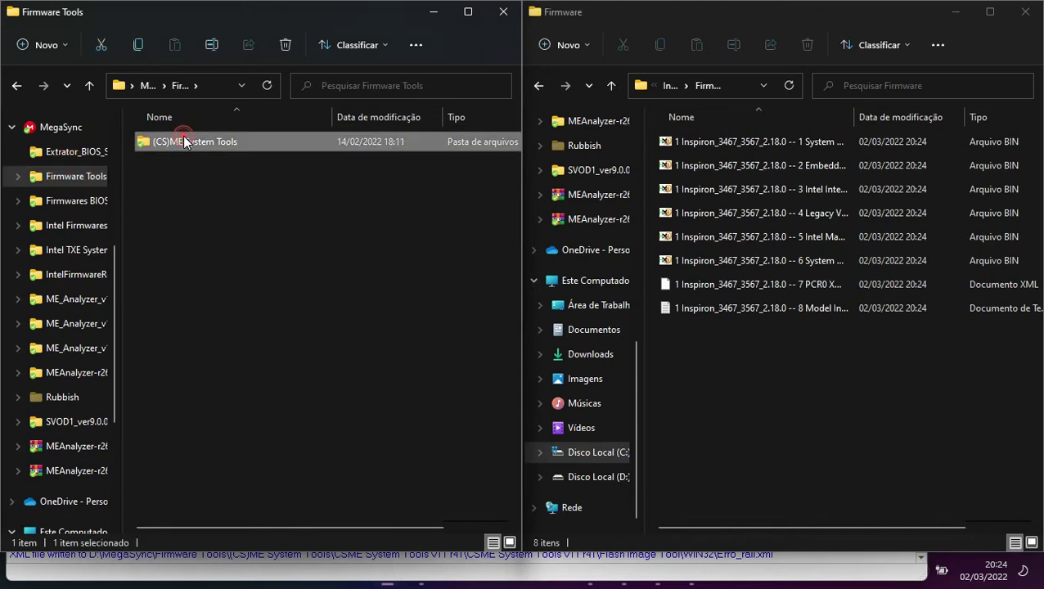
double_click(184, 141)
double_click(190, 169)
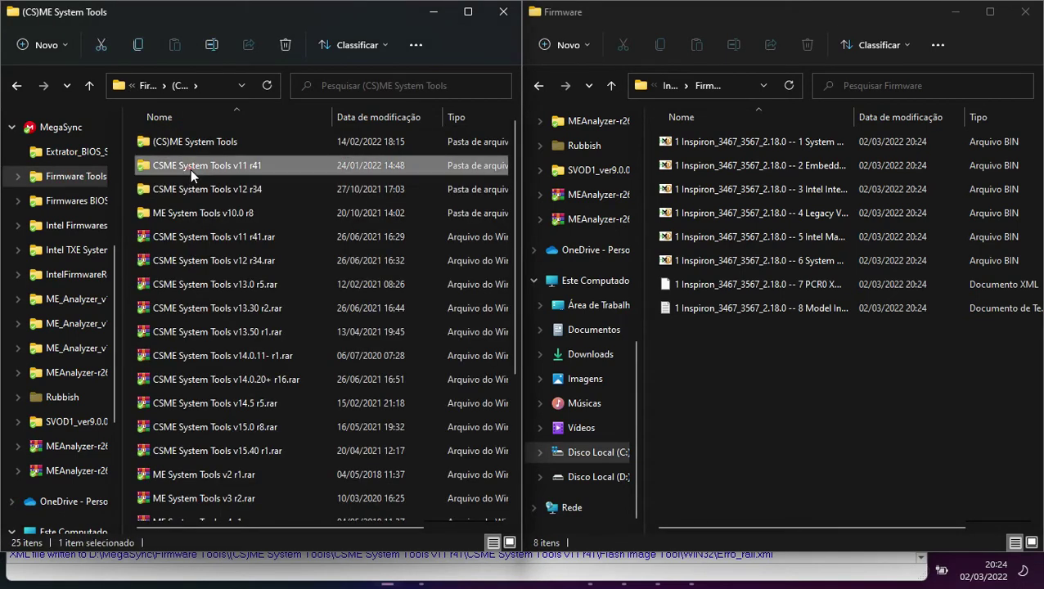
left_click(195, 141)
double_click(194, 141)
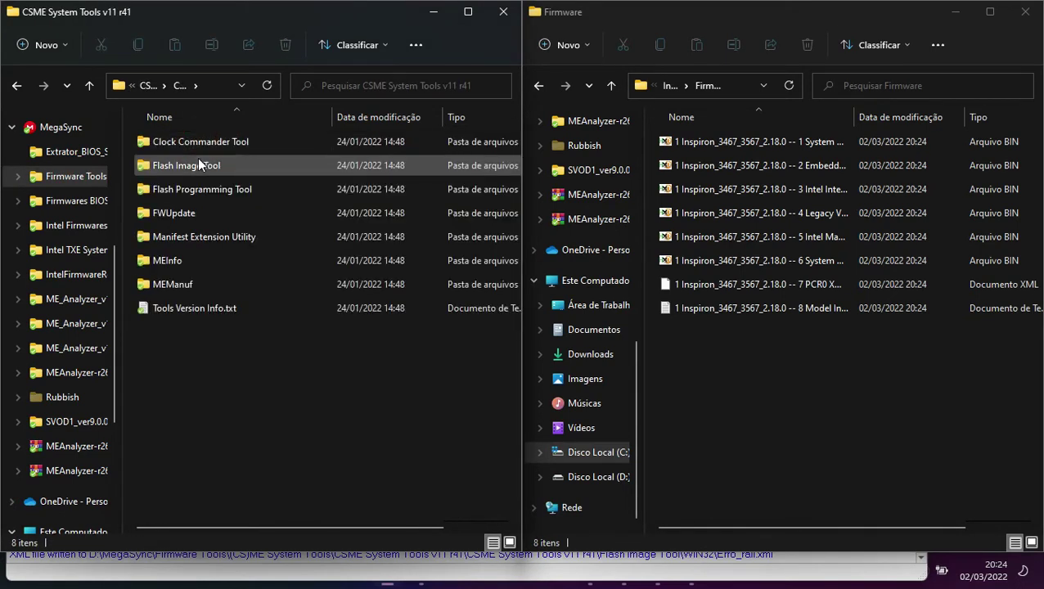
double_click(200, 162)
double_click(190, 142)
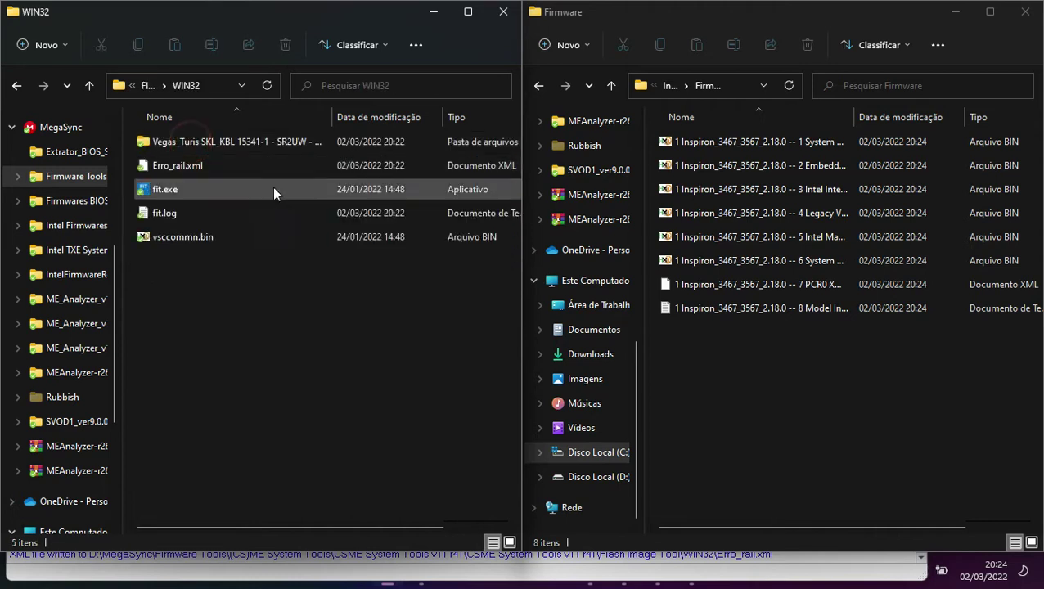
left_click(268, 144)
double_click(267, 144)
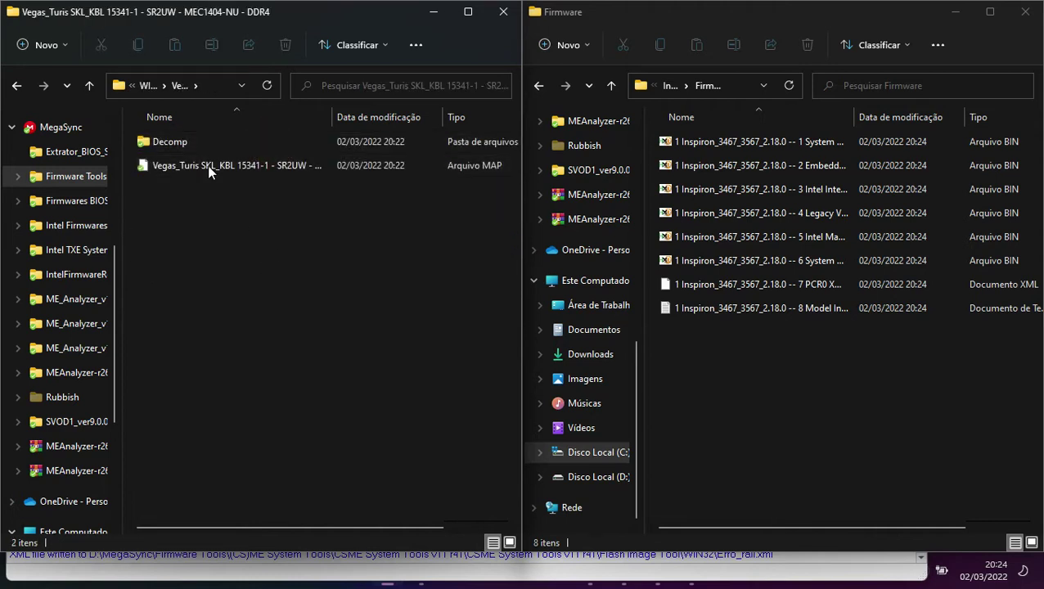
double_click(193, 142)
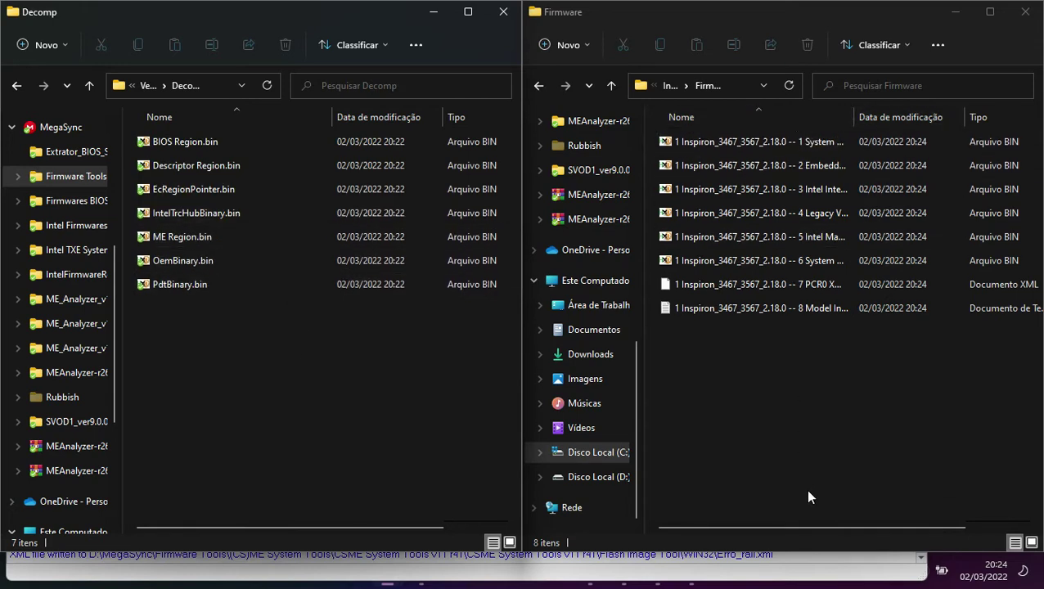
Step: Move the Tamanho size column first and widen it in both windows, then select BIOS Region.bin
left_click_drag(820, 521, 967, 513)
left_click_drag(998, 117, 605, 165)
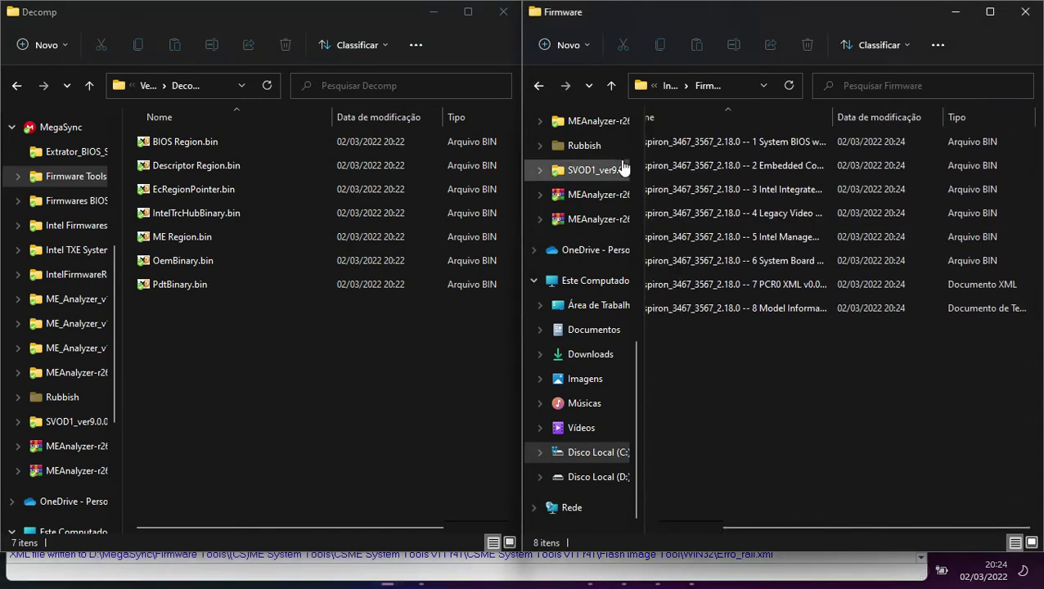
left_click_drag(795, 521, 717, 531)
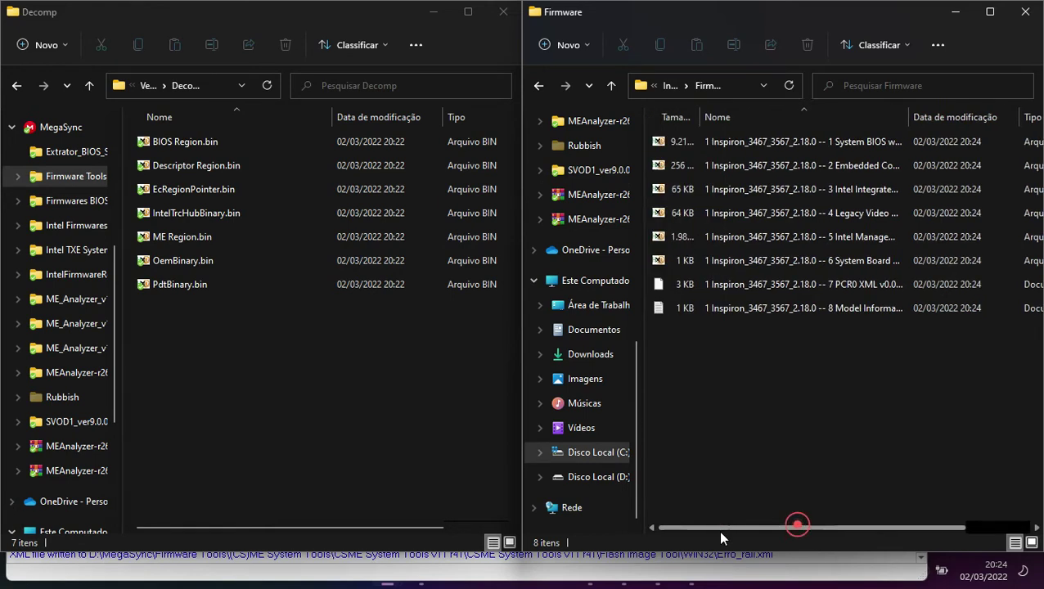
left_click_drag(707, 109, 747, 119)
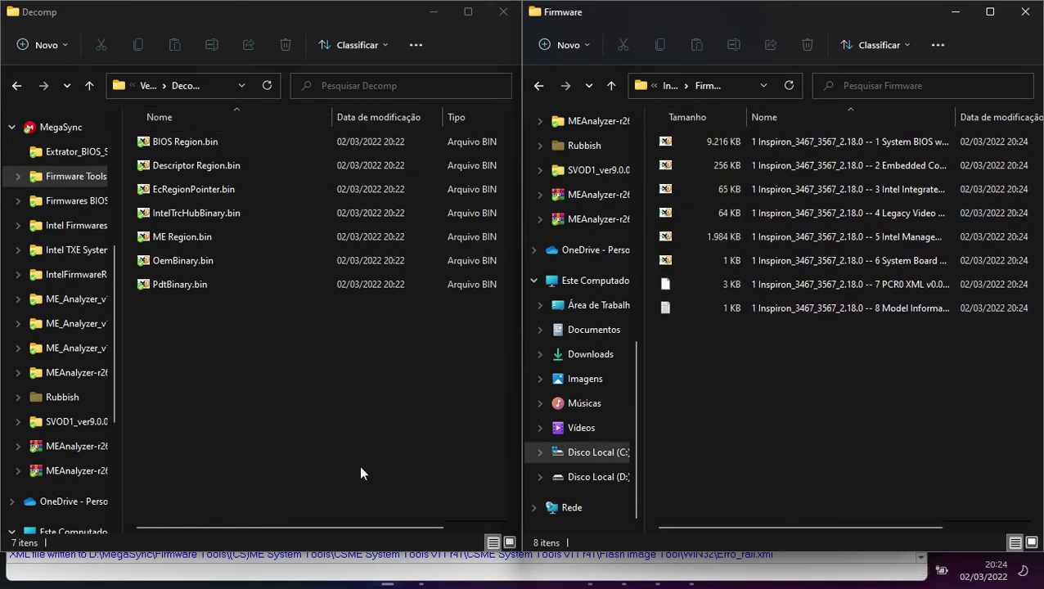
left_click_drag(377, 531, 462, 518)
left_click_drag(462, 119, 119, 117)
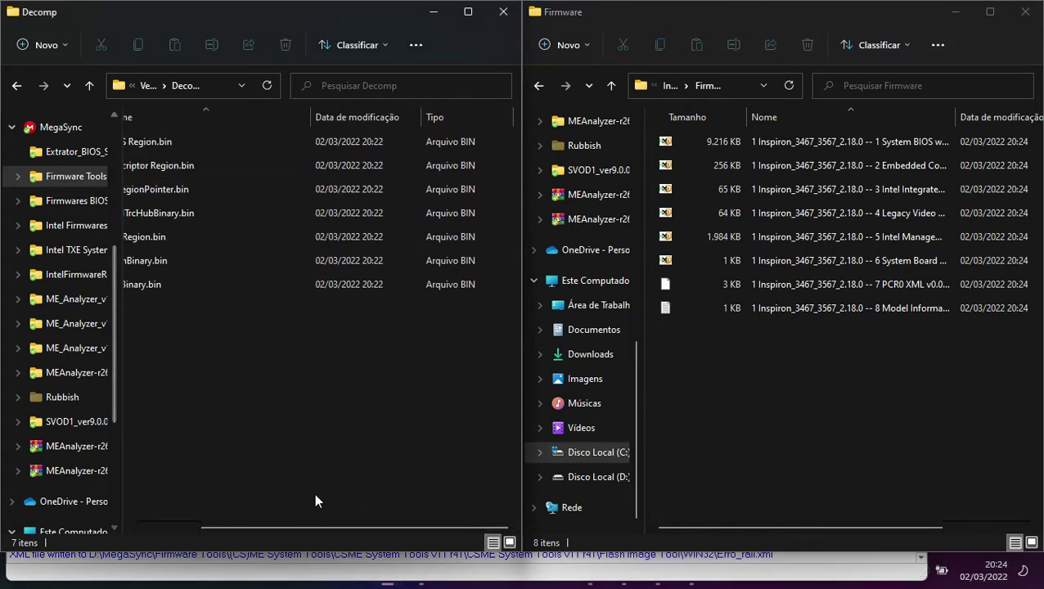
left_click_drag(362, 530, 241, 524)
left_click_drag(184, 109, 242, 113)
left_click(261, 146)
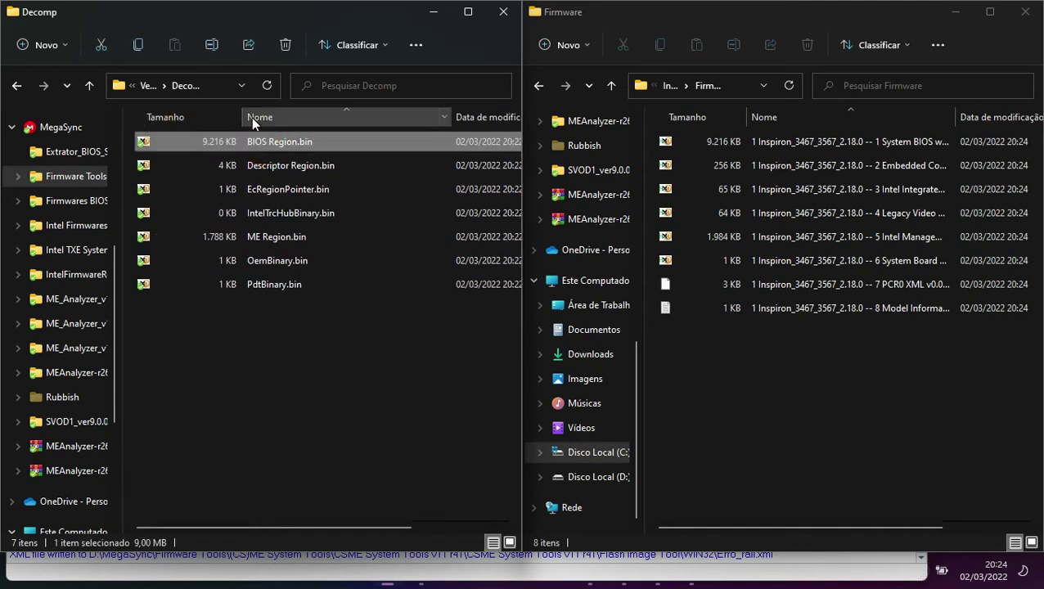
Step: Rename the extracted System BIOS file to BIOS Region.bin and replace Decomp's original with it
key("F2")
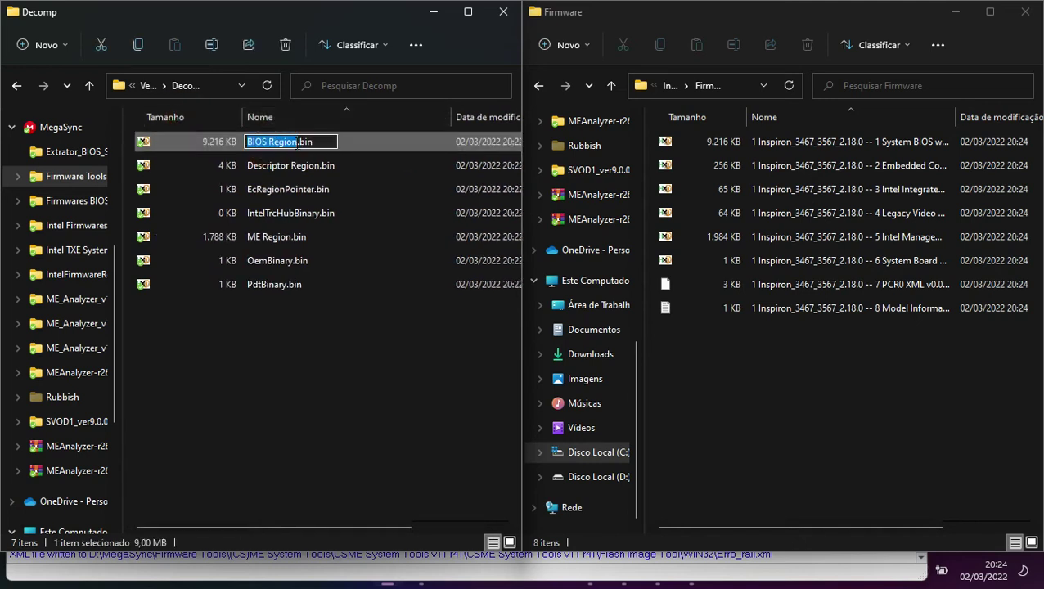
key("Return")
left_click(768, 140)
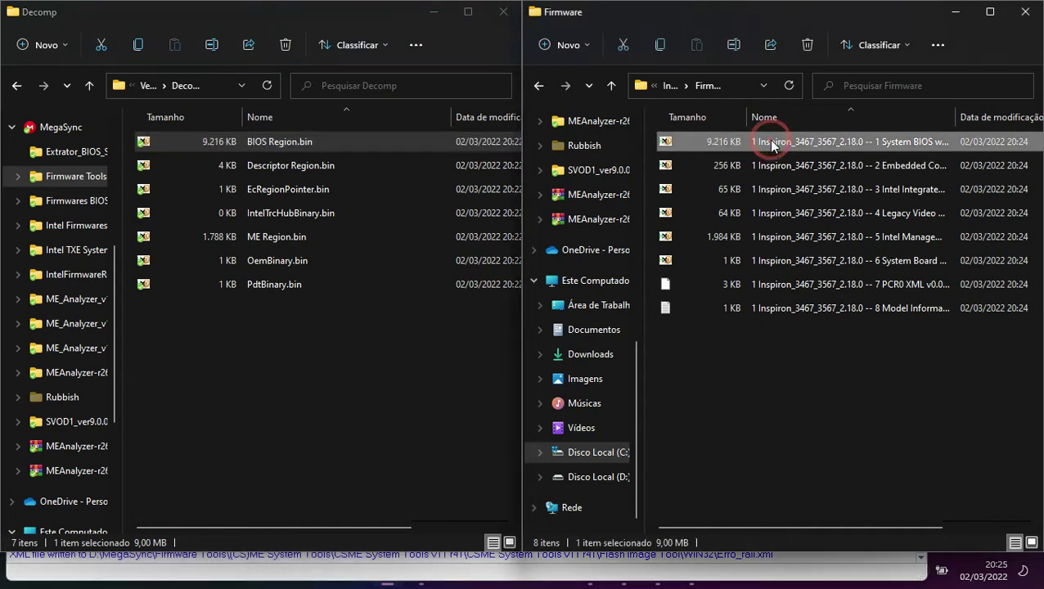
key("F2")
key("ctrl+v")
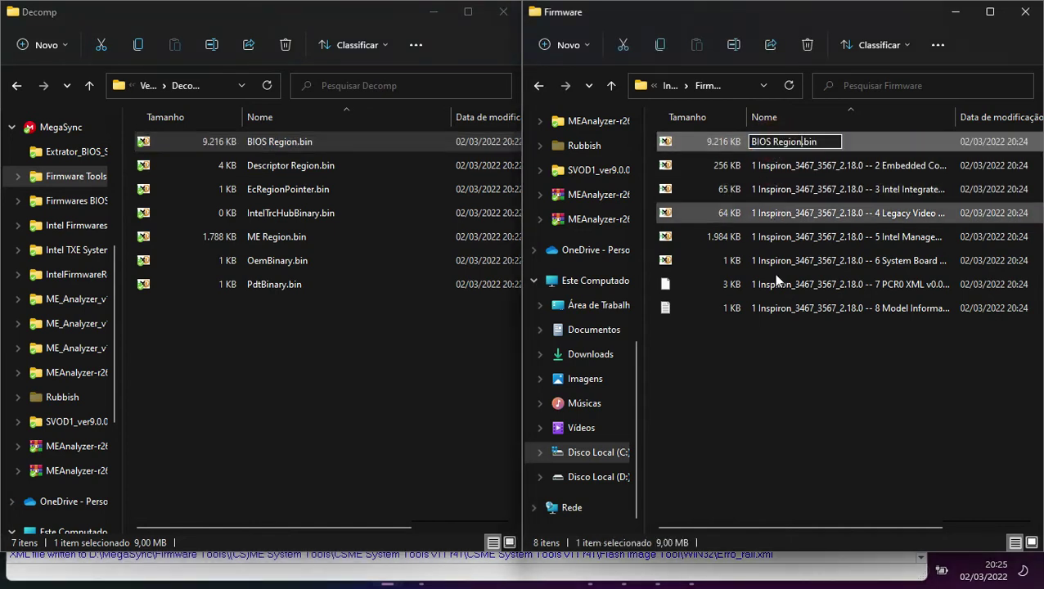
left_click(804, 372)
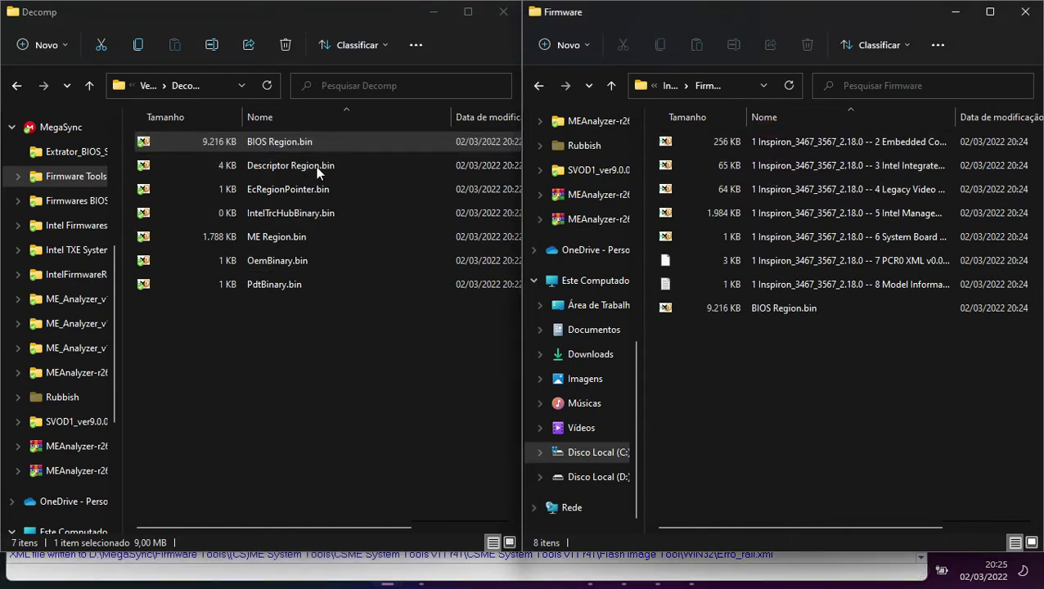
left_click(293, 141)
key("Delete")
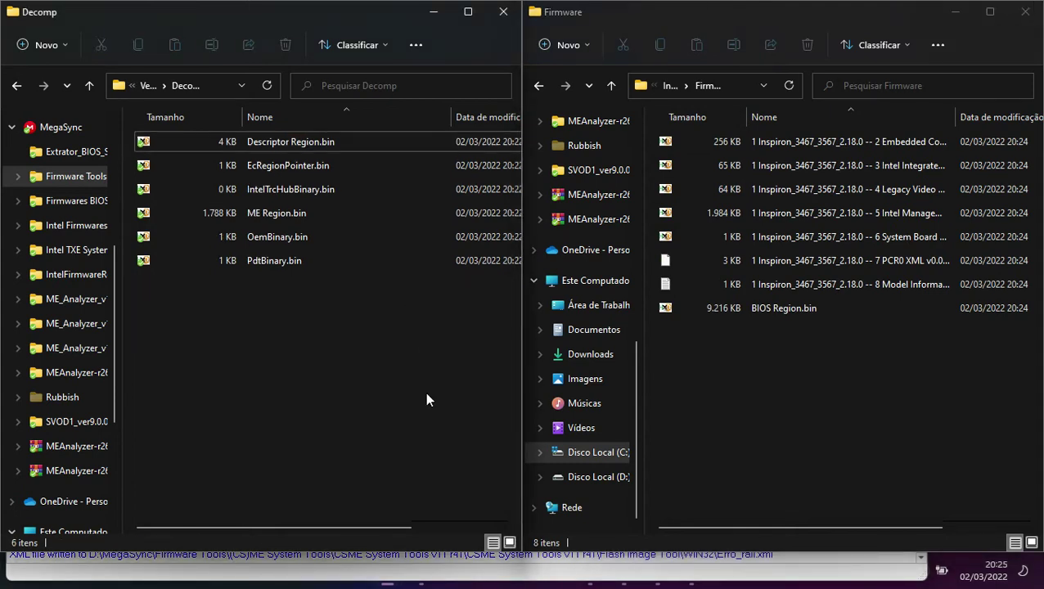
left_click_drag(787, 308, 315, 334)
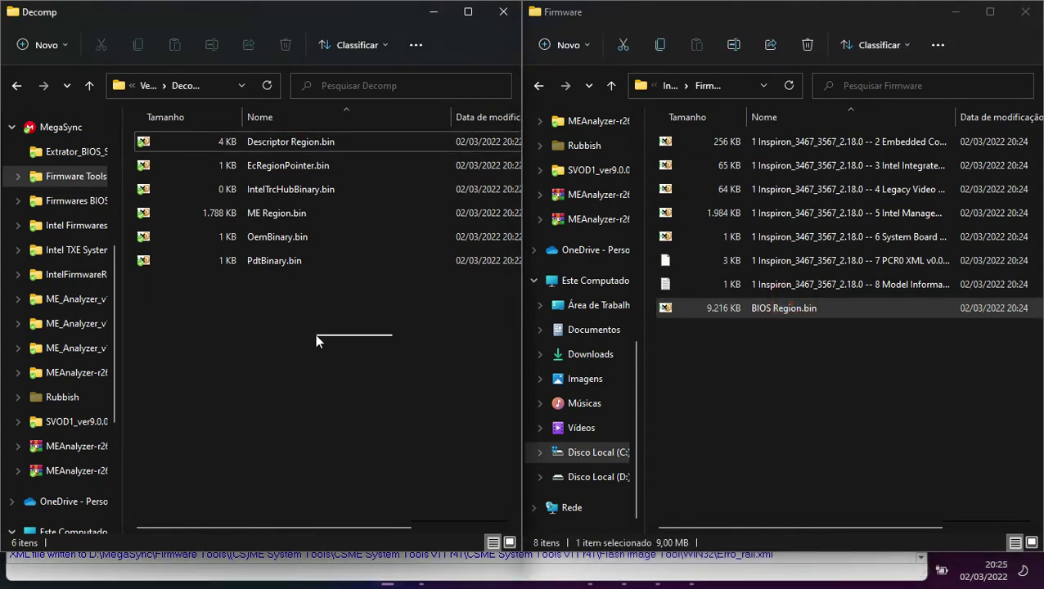
left_click(427, 374)
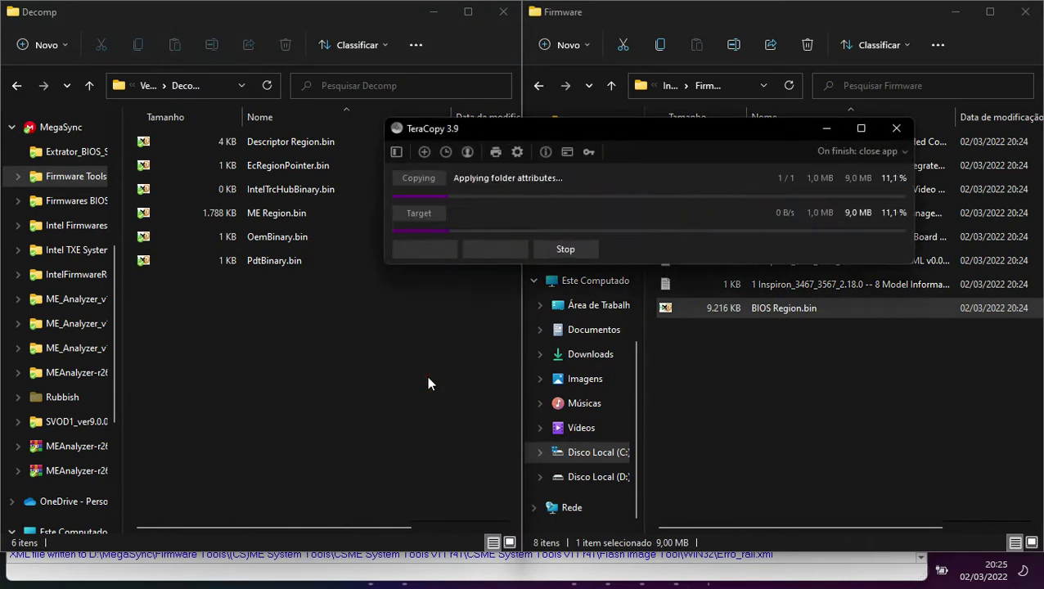
Step: Rename the extracted Intel ME file to ME Region.bin, overwrite Decomp's copy, and close the Firmware window
left_click(262, 235)
left_click(263, 235)
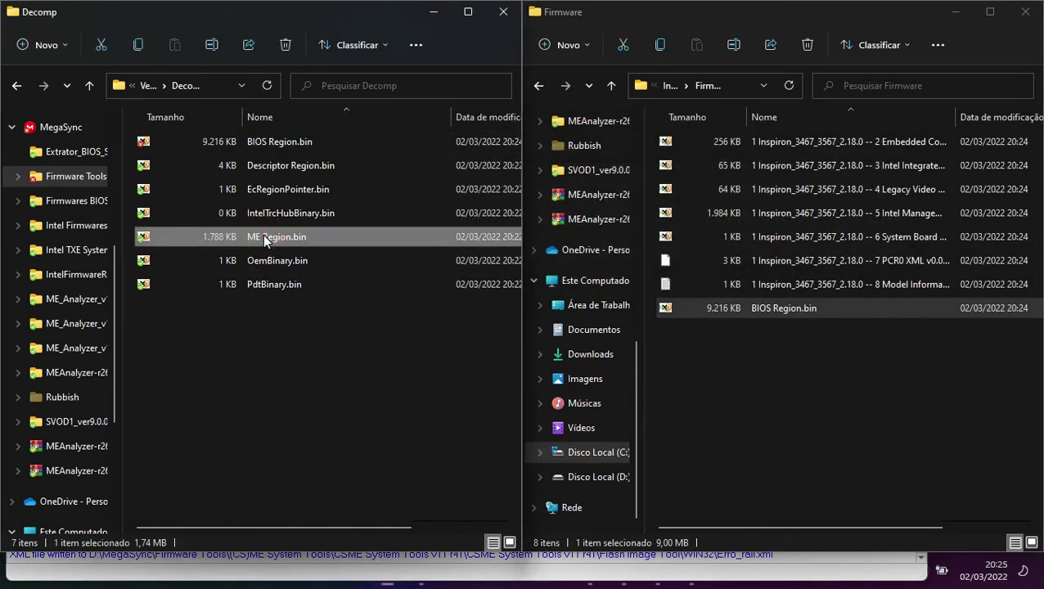
left_click(378, 344)
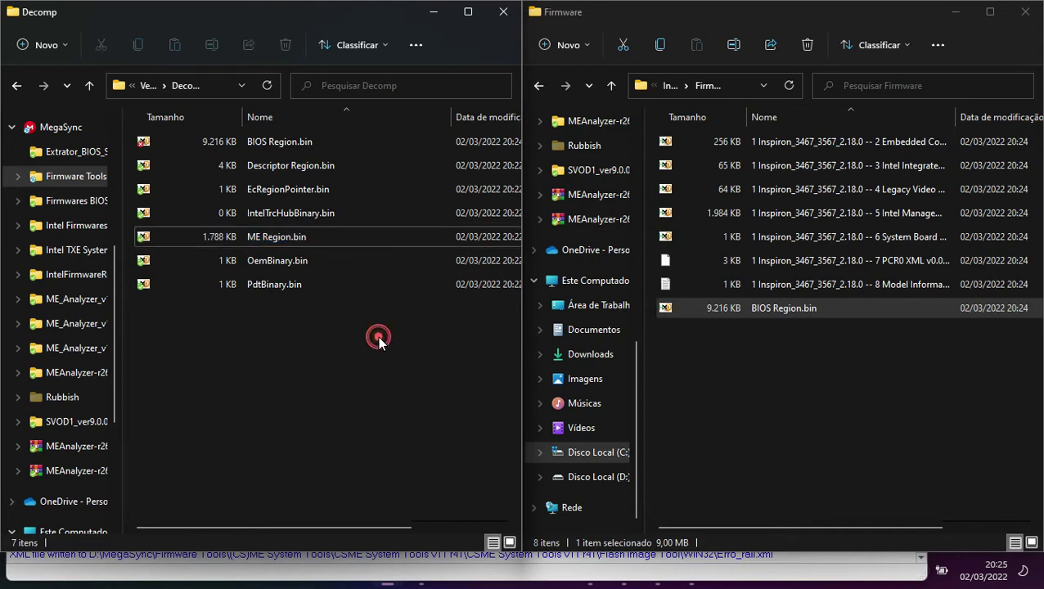
left_click(773, 220)
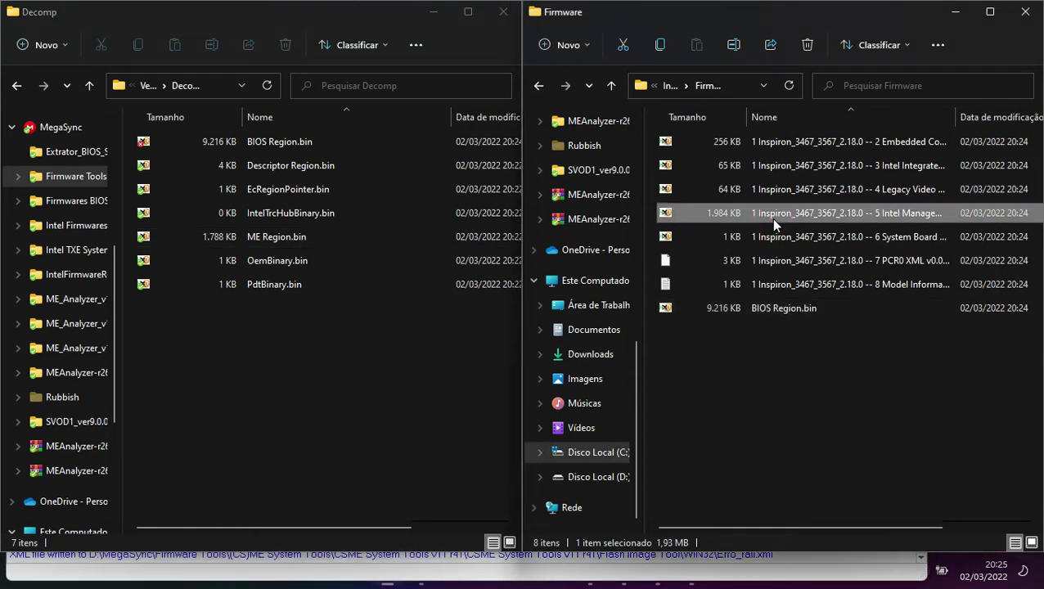
left_click(773, 220)
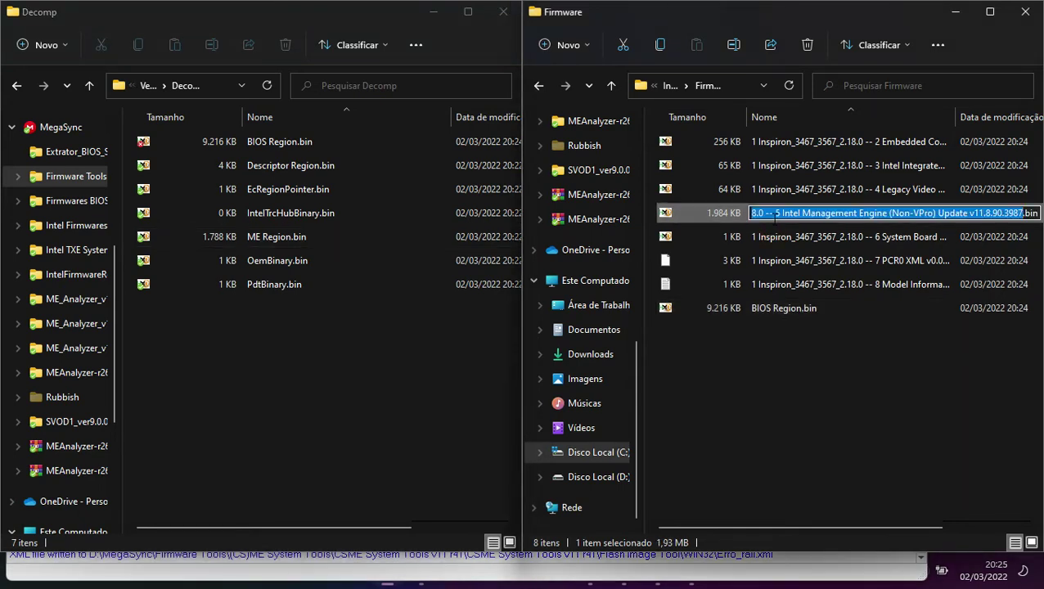
key("ctrl+v")
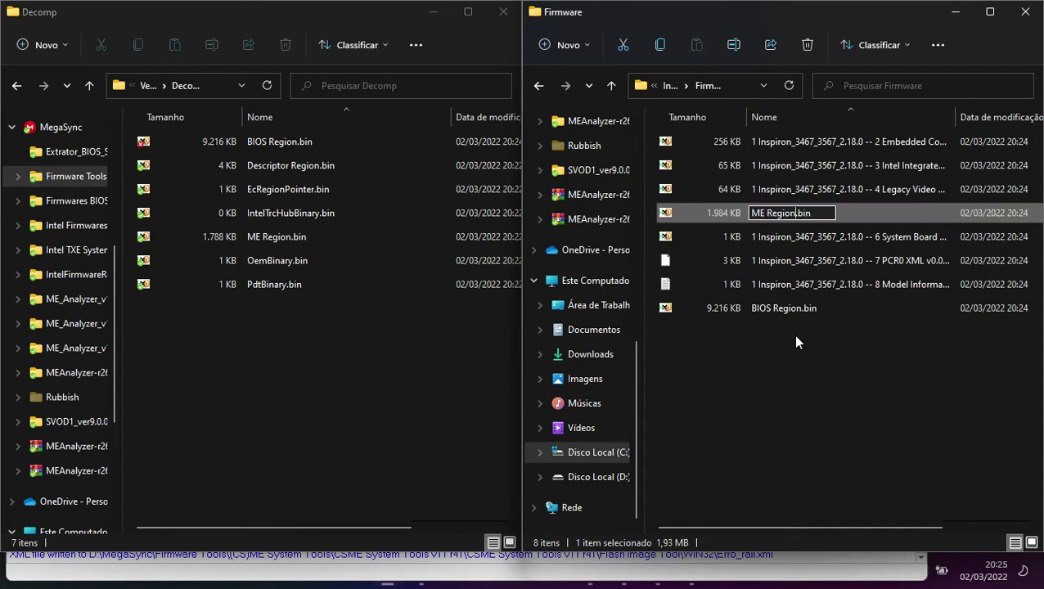
key("Return")
left_click_drag(792, 306, 277, 408)
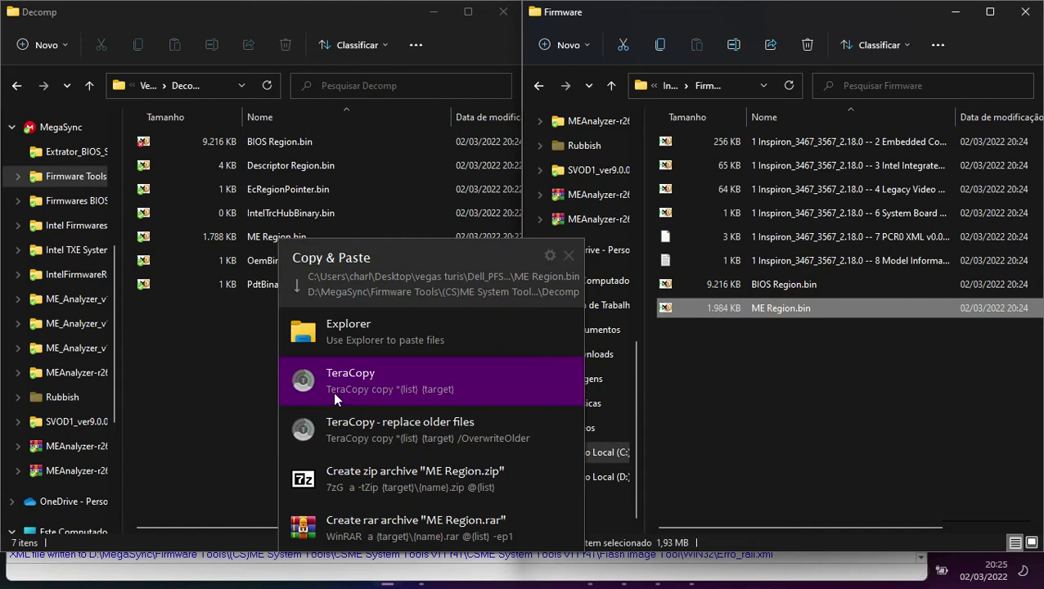
left_click(358, 382)
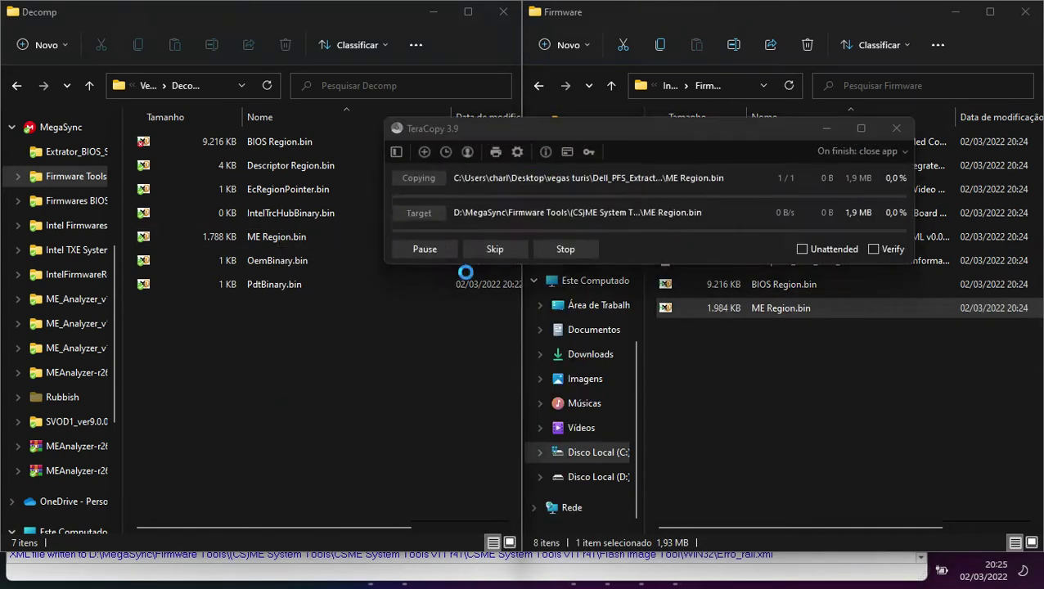
left_click(439, 238)
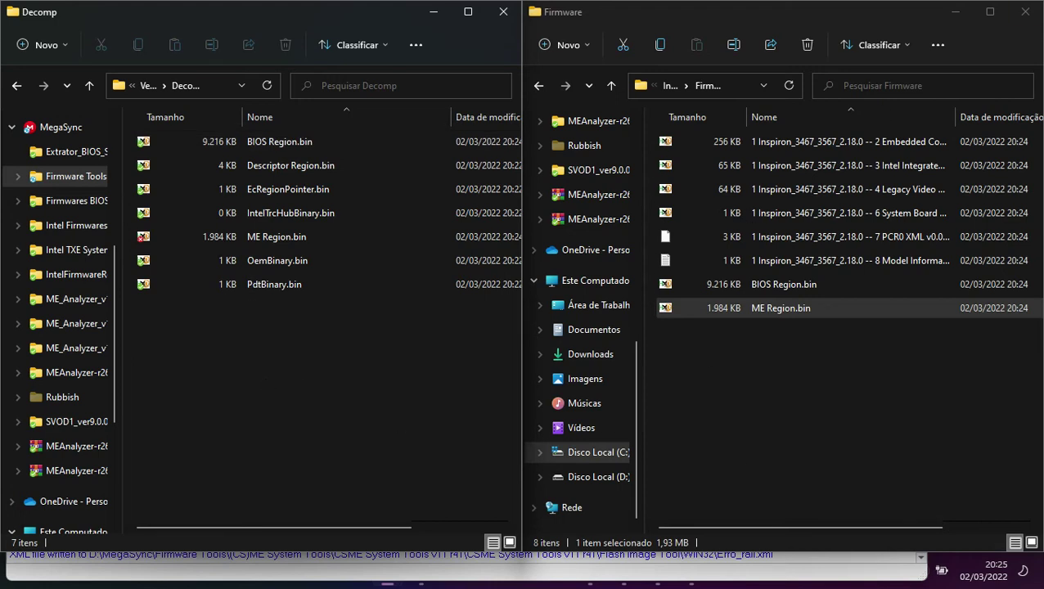
left_click(1024, 12)
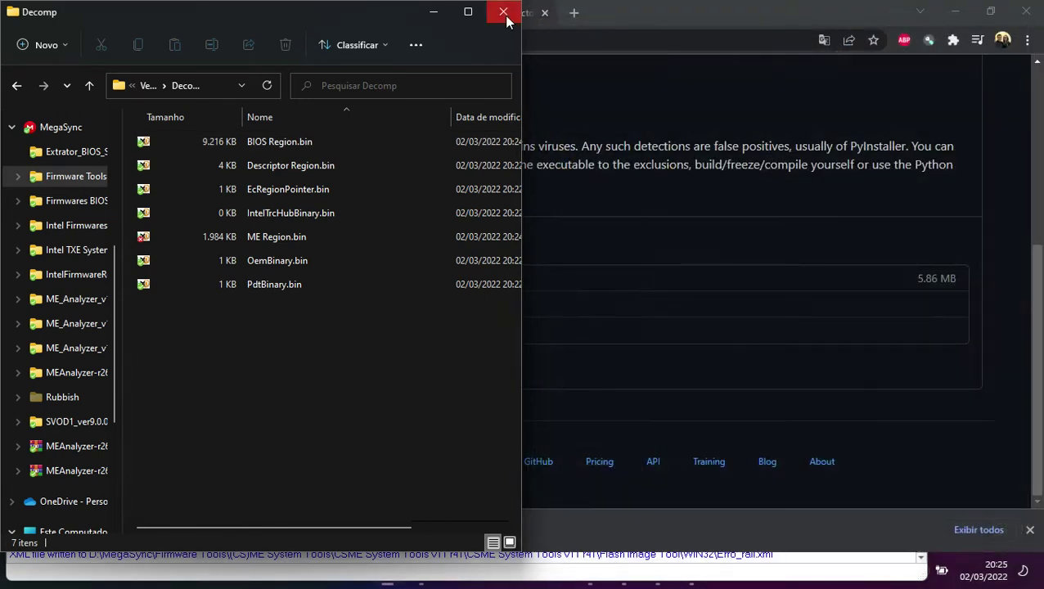
Step: Close the Decomp and browser windows and load the Erro_rail.xml configuration
left_click(503, 13)
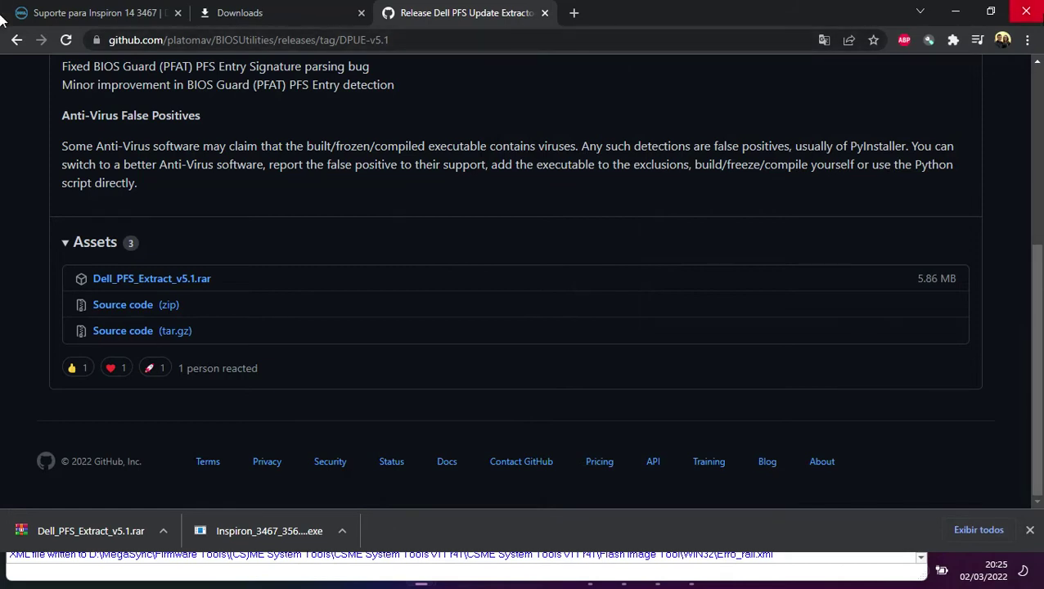
left_click(1026, 11)
left_click(21, 31)
left_click(41, 65)
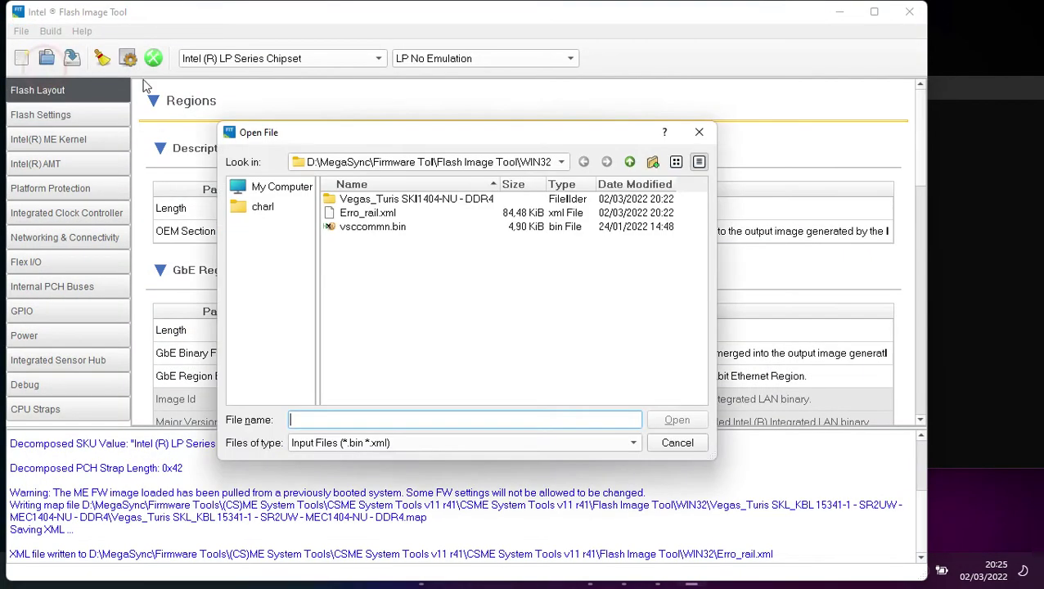
double_click(378, 213)
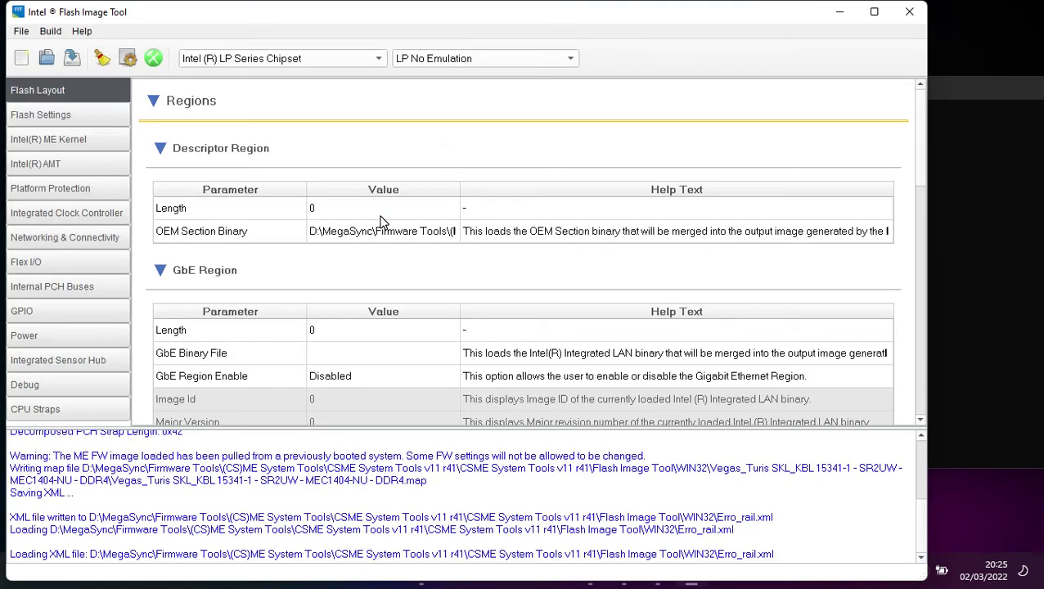
Step: Build the full flash image, accepting the Boot Guard Profile 5 warning
left_click(52, 34)
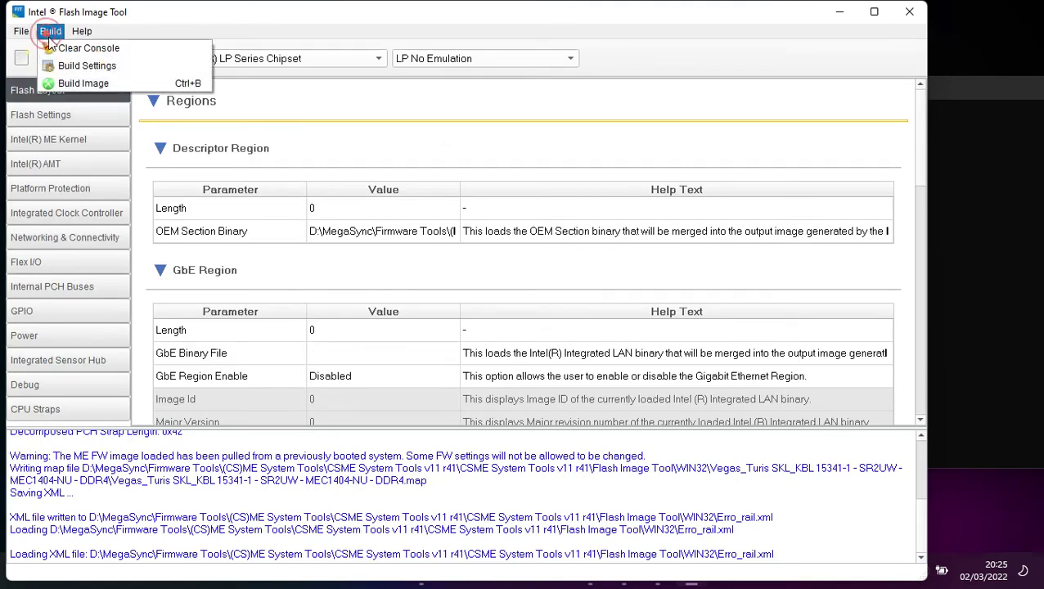
left_click(71, 81)
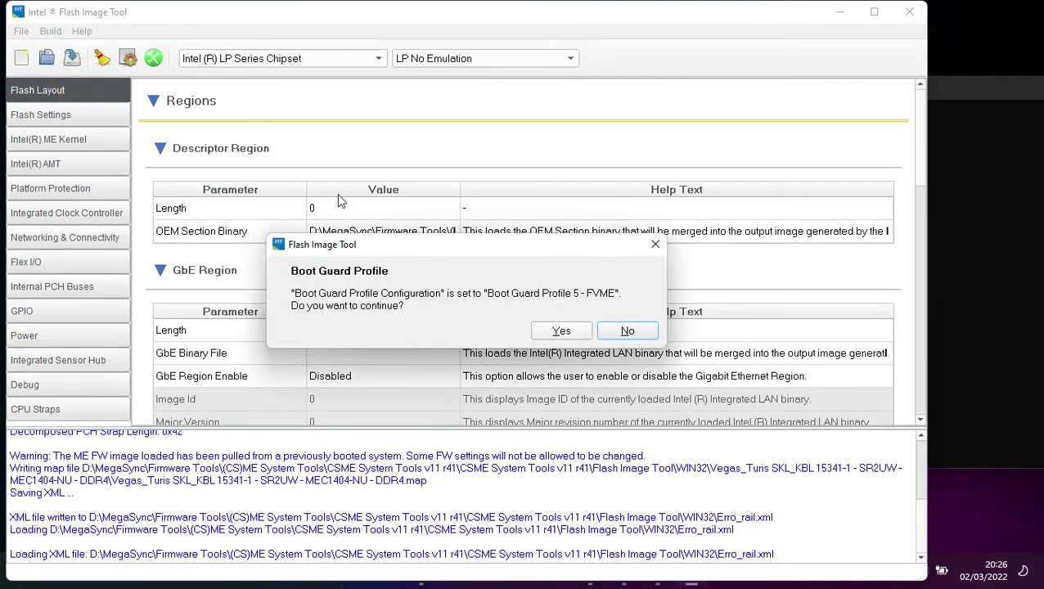
left_click(561, 332)
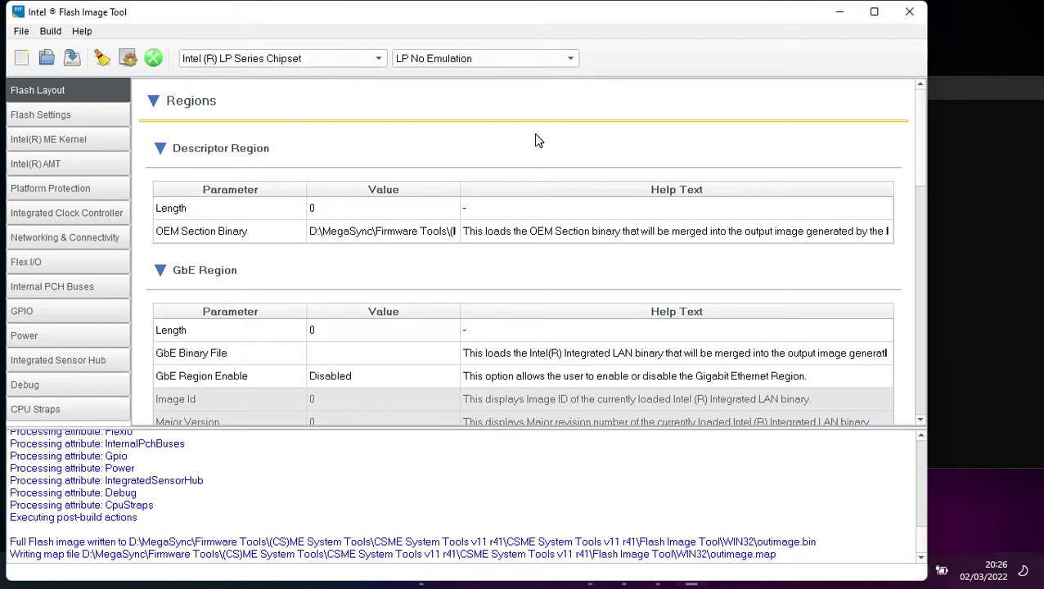
scroll(536, 345, "down", 3)
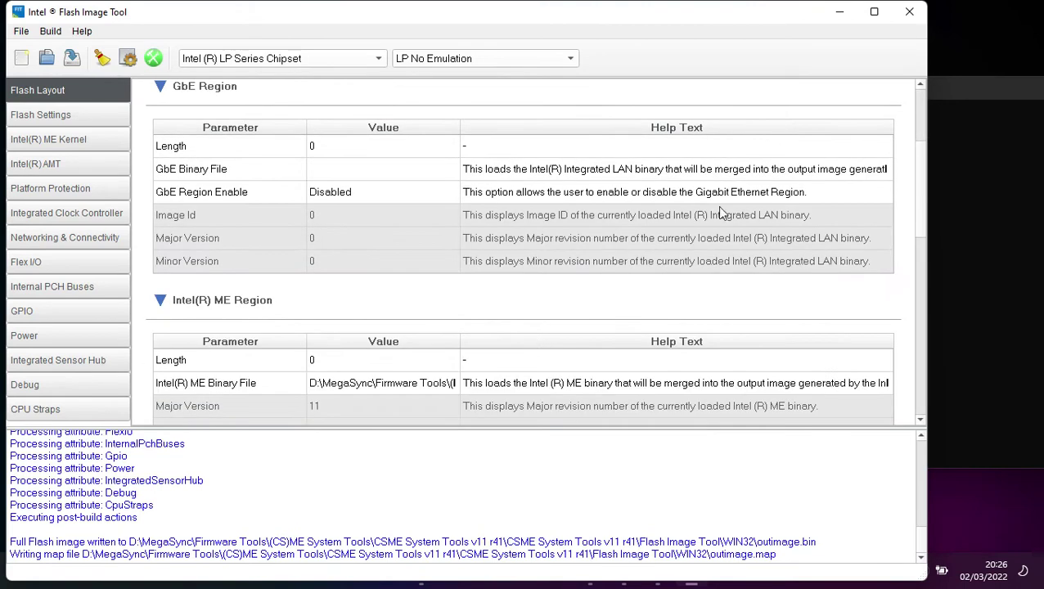
scroll(717, 205, "down", 2)
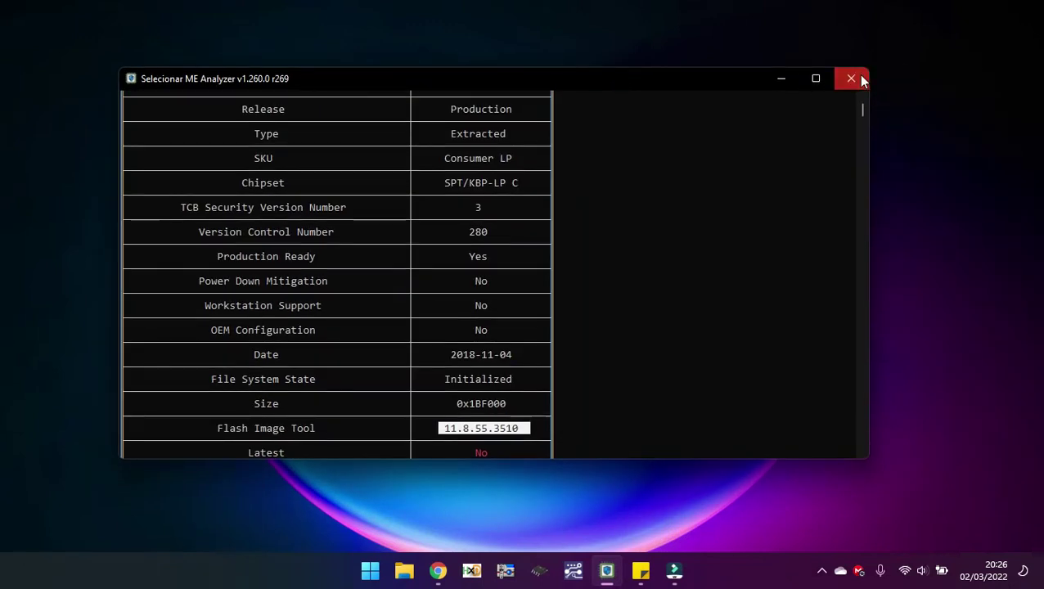
Step: Close the old analyzer report and open the Desktop's vegas turis folder in File Explorer
left_click(850, 77)
left_click(405, 570)
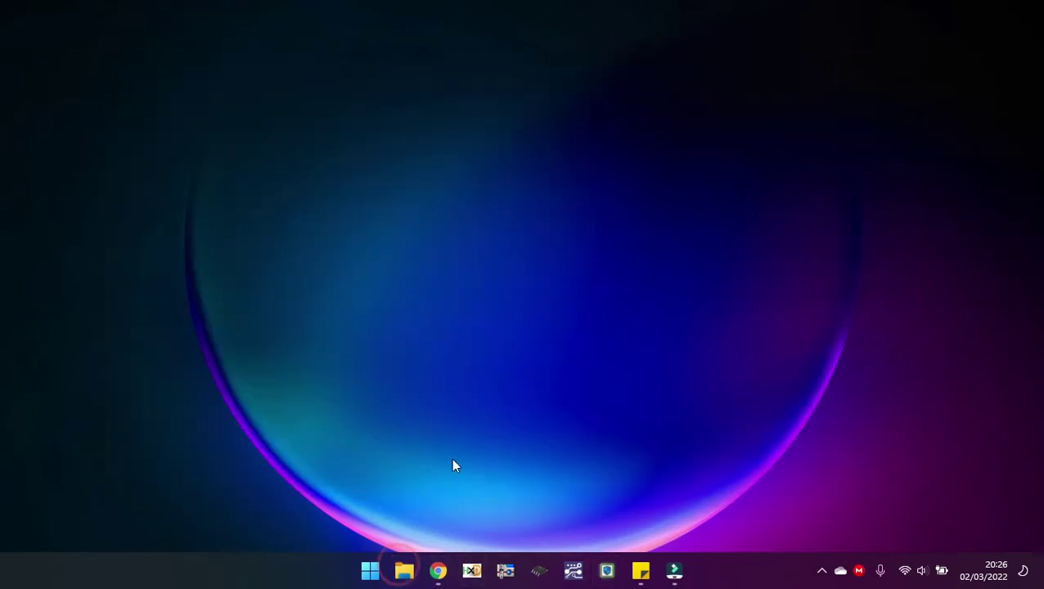
scroll(435, 255, "up", 10)
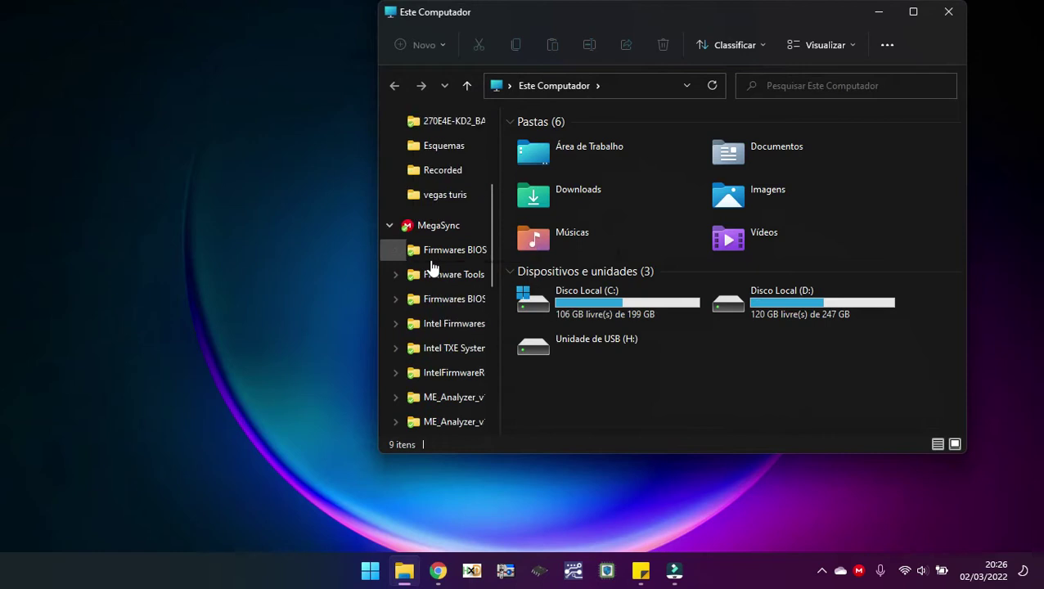
left_click(447, 154)
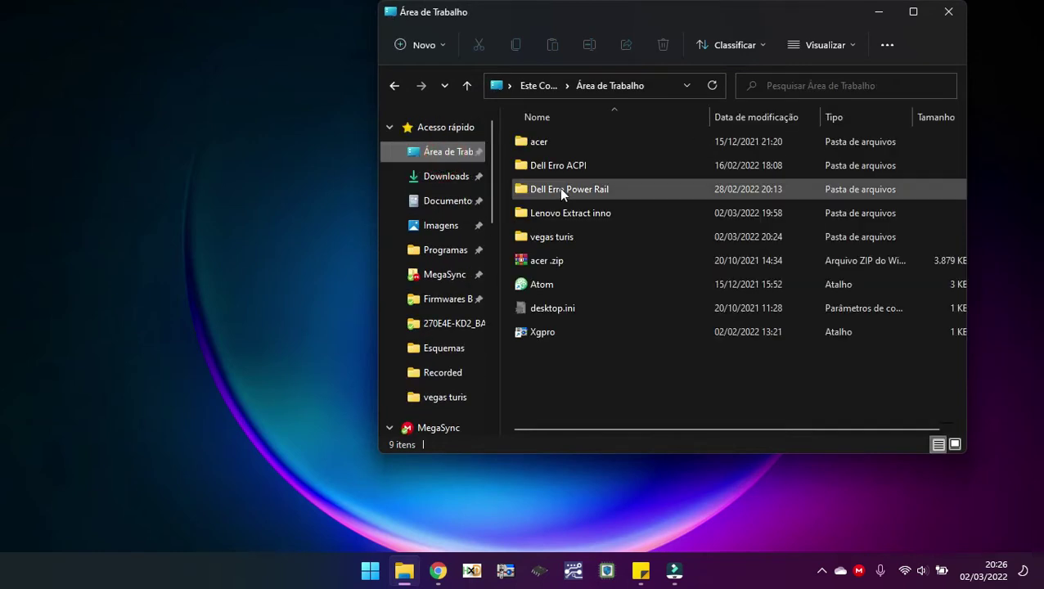
double_click(565, 236)
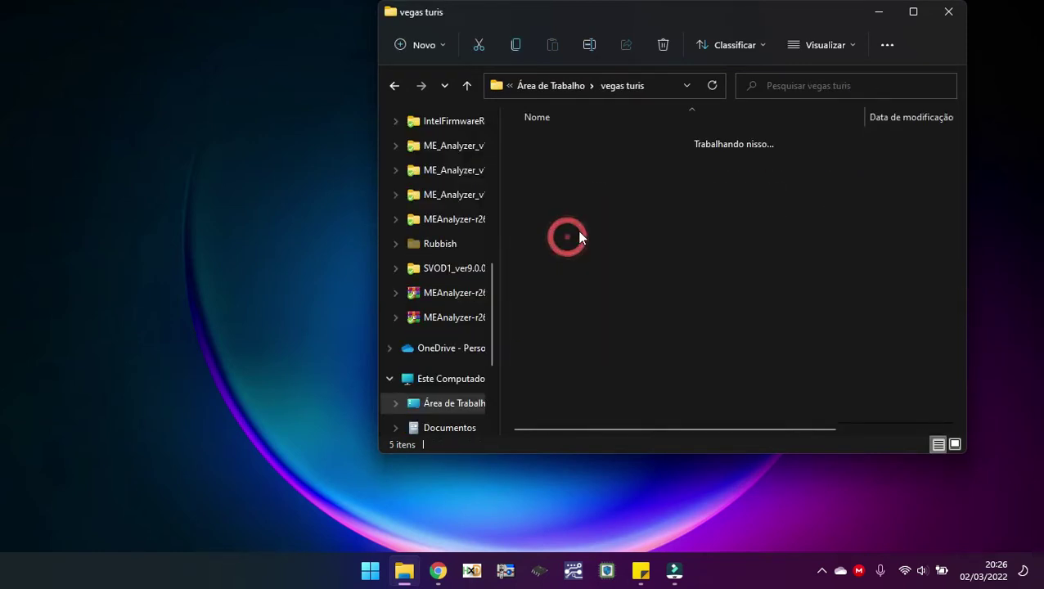
Step: Launch ME Analyzer beside the folder and pass it the MX25L12835F dump for analysis
left_click(606, 570)
left_click_drag(393, 35, 908, 76)
left_click_drag(610, 14, 458, 6)
left_click(641, 221)
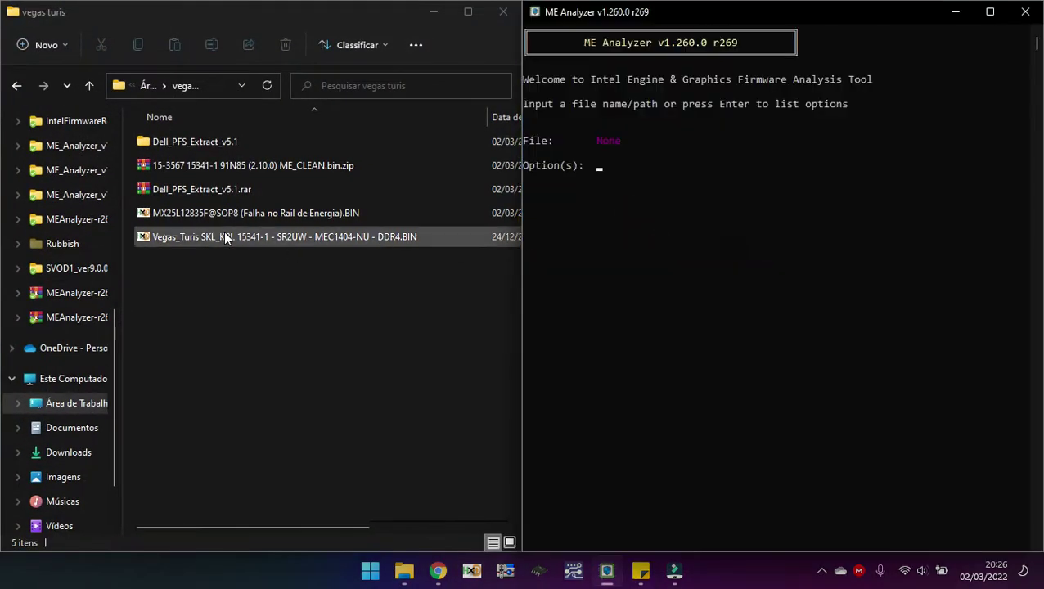
left_click_drag(214, 237, 215, 159)
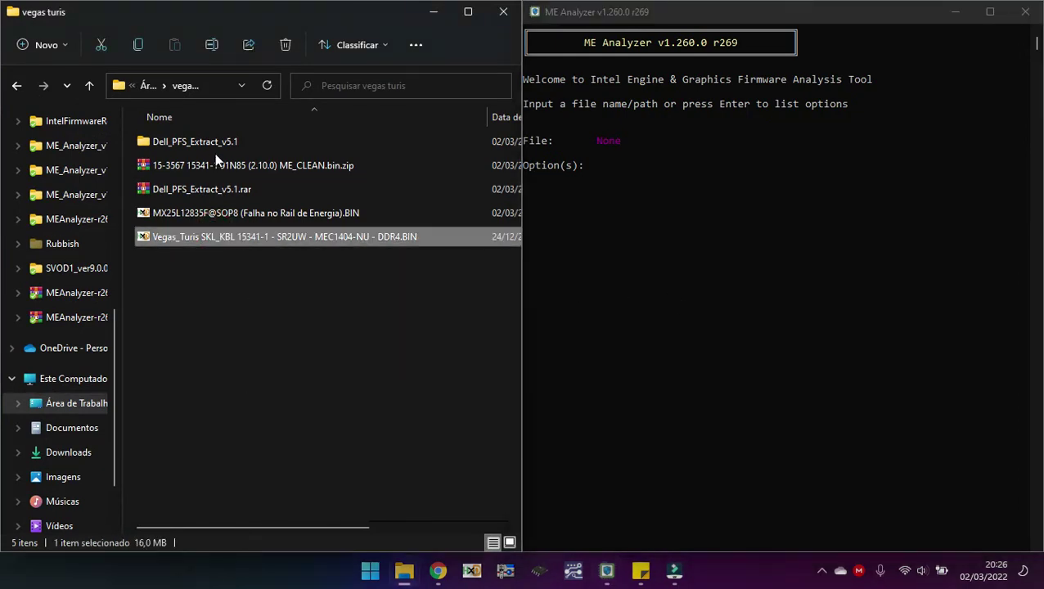
left_click_drag(219, 213, 729, 223)
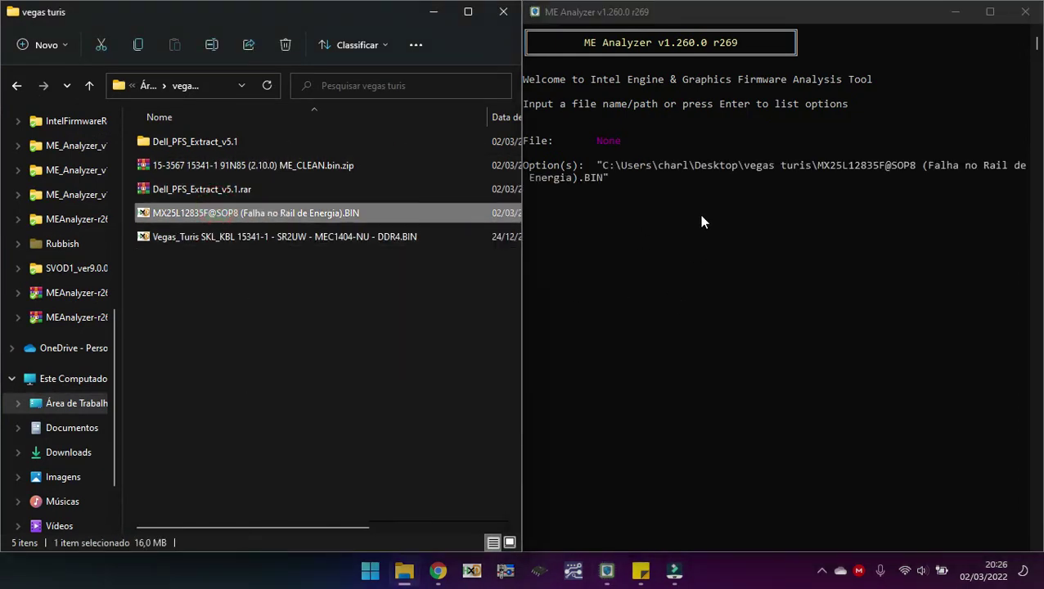
key("Return")
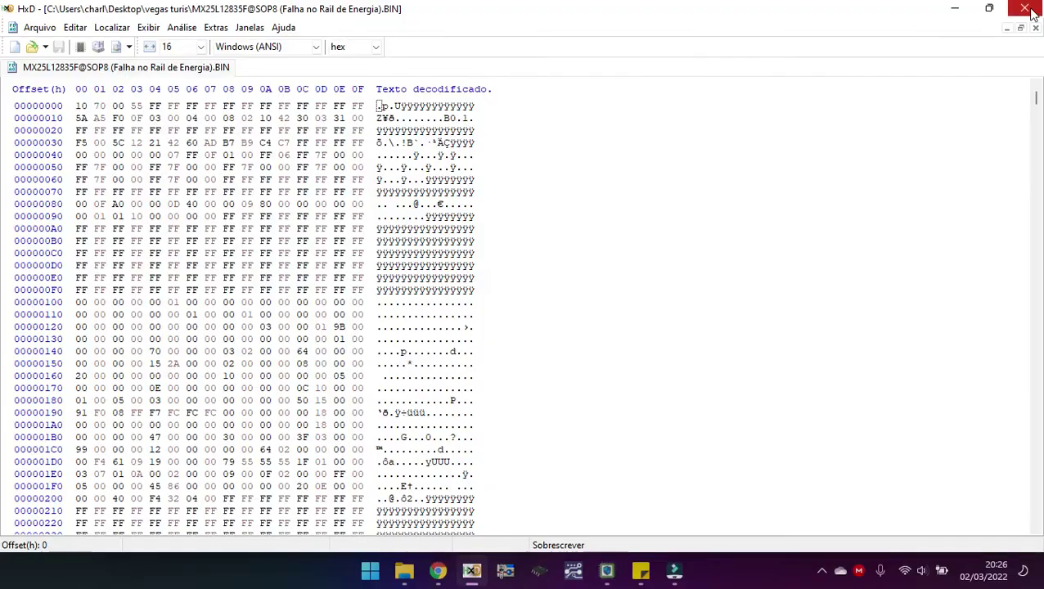
Step: Close HxD and browse to CSME System Tools v11 r41\Flash Image Tool\WIN32
left_click(1028, 10)
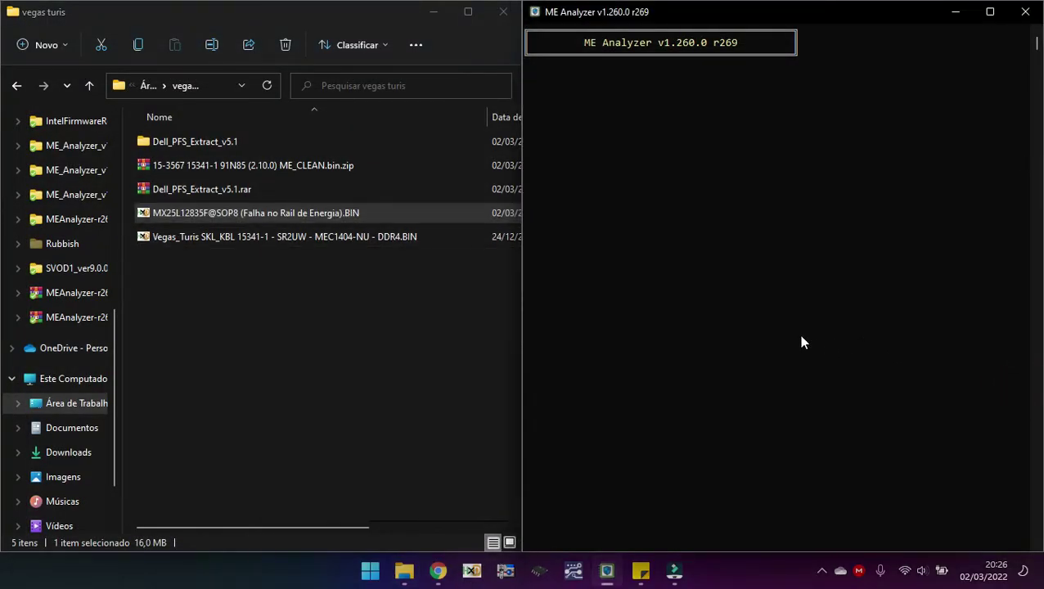
left_click(349, 333)
scroll(28, 229, "up", 2)
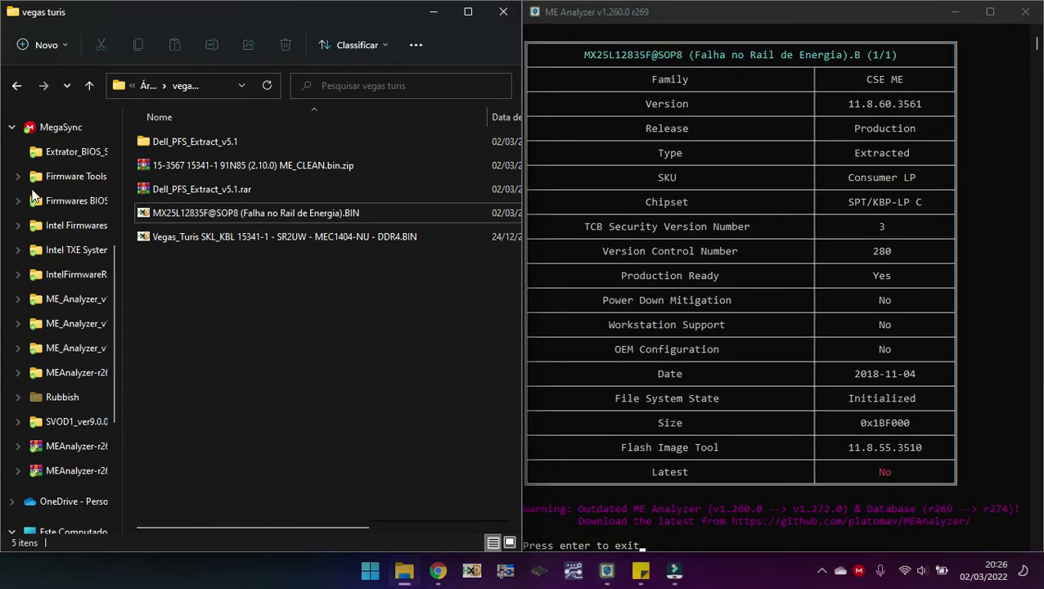
left_click(65, 176)
double_click(175, 141)
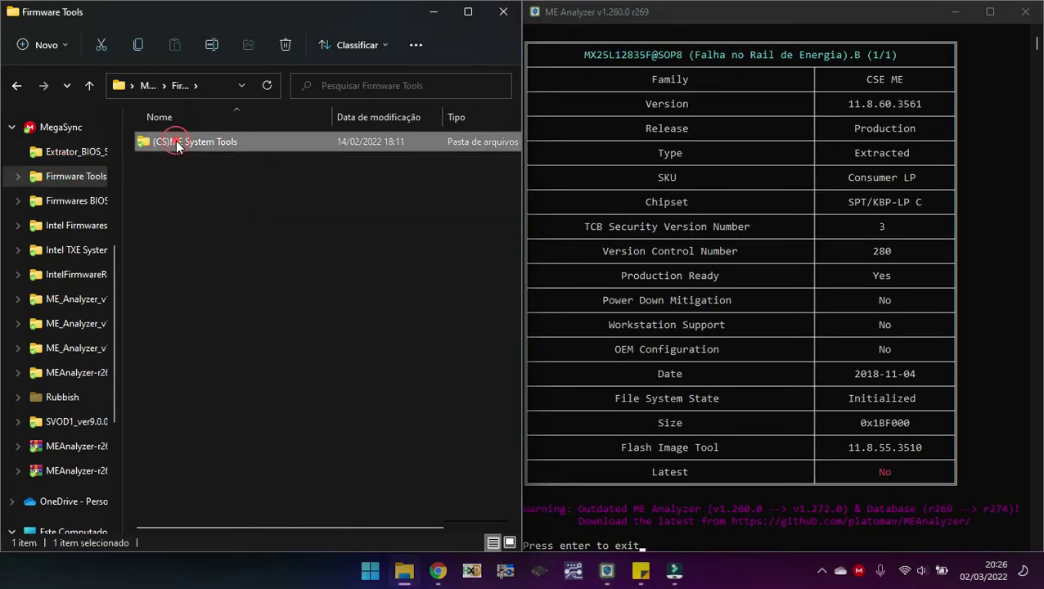
double_click(181, 159)
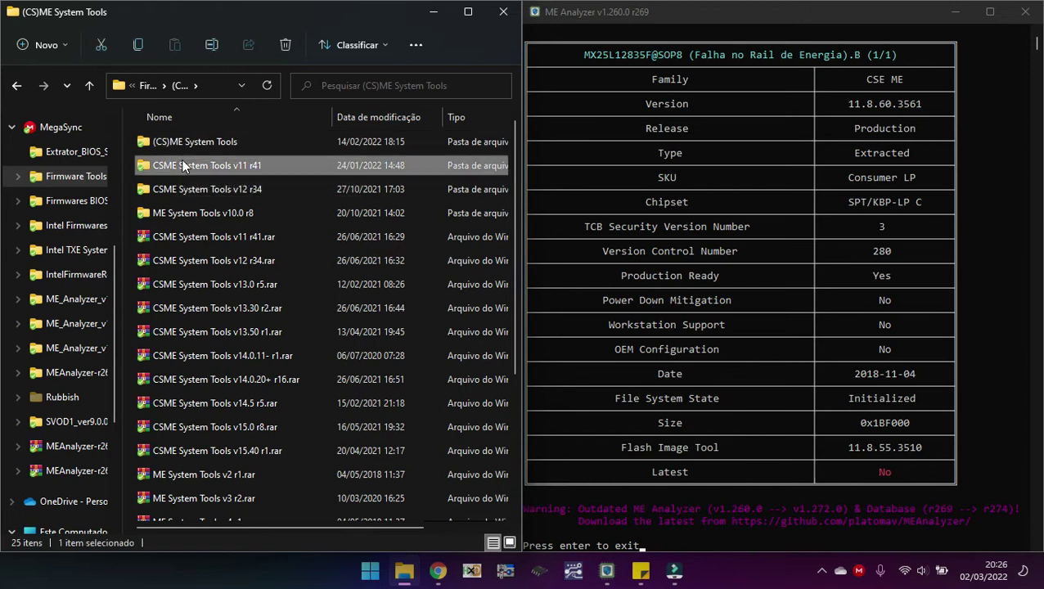
left_click(180, 141)
double_click(179, 141)
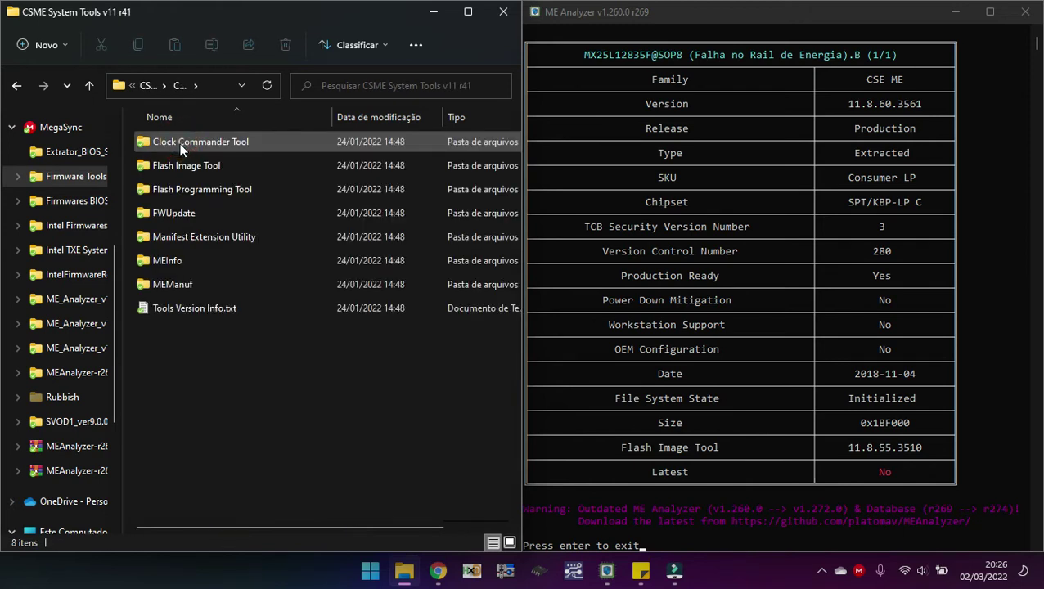
left_click(193, 174)
double_click(194, 174)
double_click(182, 142)
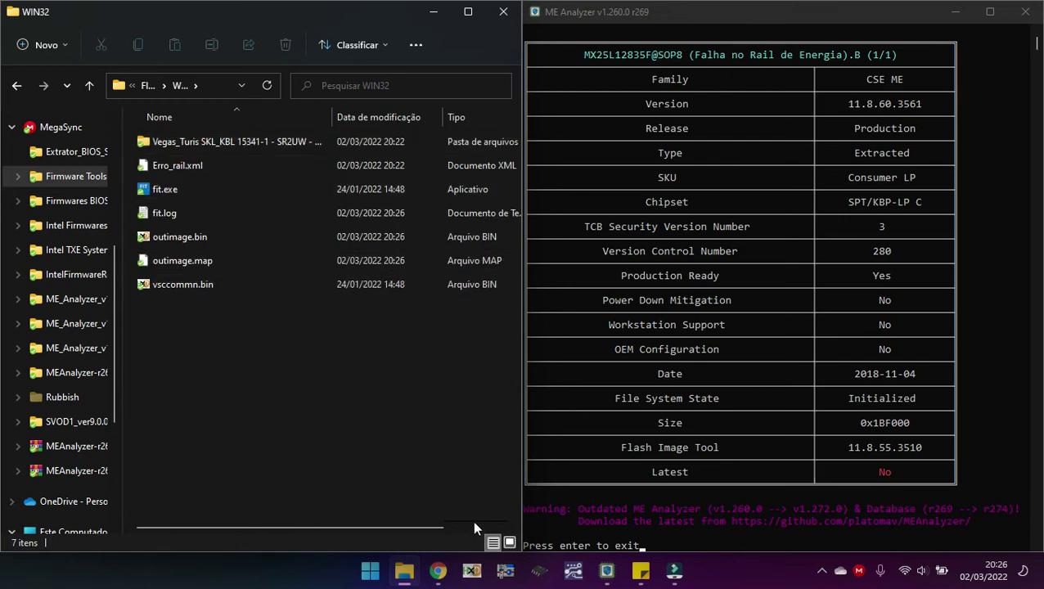
Step: Start a second ME Analyzer, snapped right, and analyse outimage.bin
left_click(608, 577)
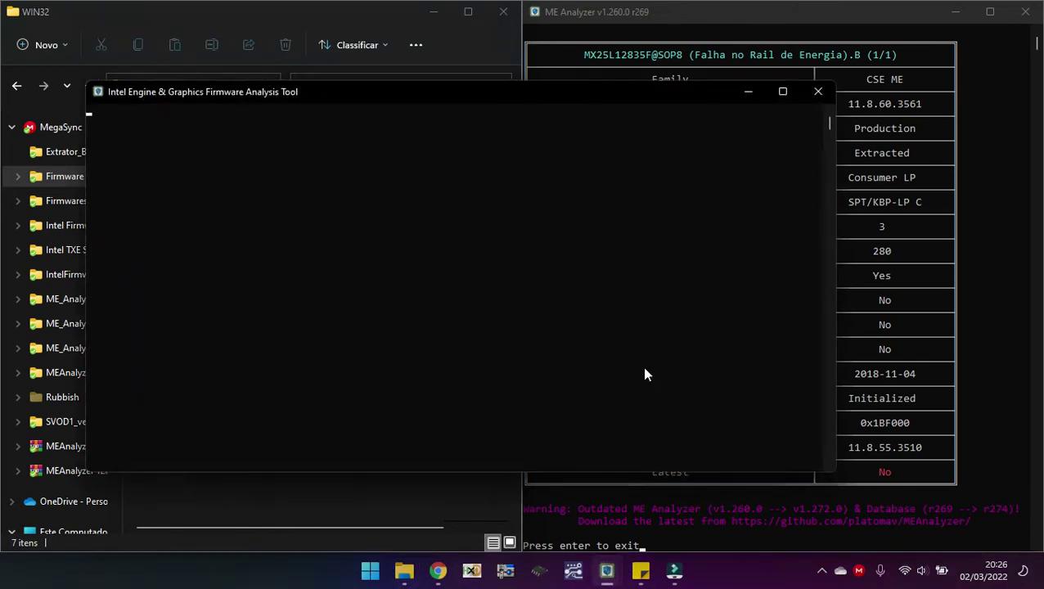
left_click_drag(341, 104, 1040, 327)
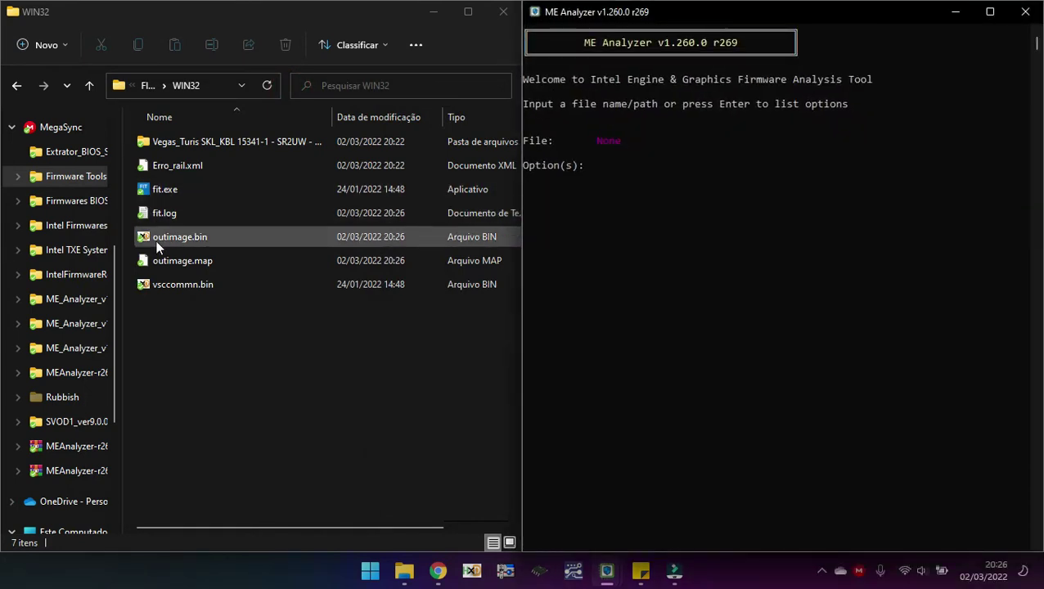
left_click_drag(168, 239, 660, 301)
key("Return")
left_click_drag(848, 14, 875, 208)
Step: Arrange the original dump's and outimage.bin's ME Analyzer reports side by side
left_click_drag(814, 12, 454, 57)
left_click(791, 202)
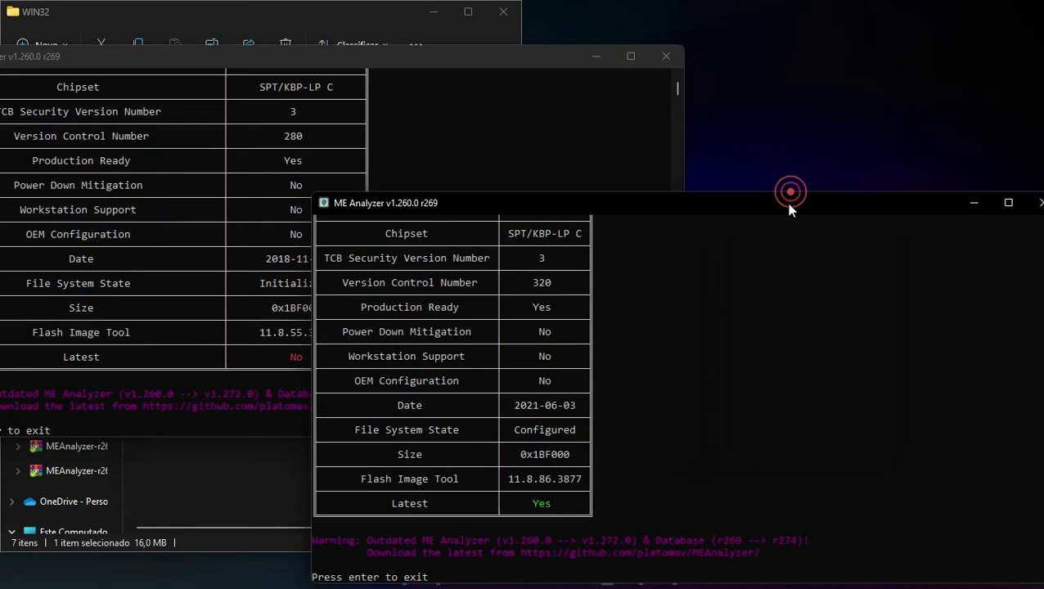
left_click_drag(706, 205, 782, 74)
scroll(235, 188, "down", 2)
scroll(235, 188, "up", 3)
scroll(237, 193, "up", 1)
scroll(520, 234, "up", 4)
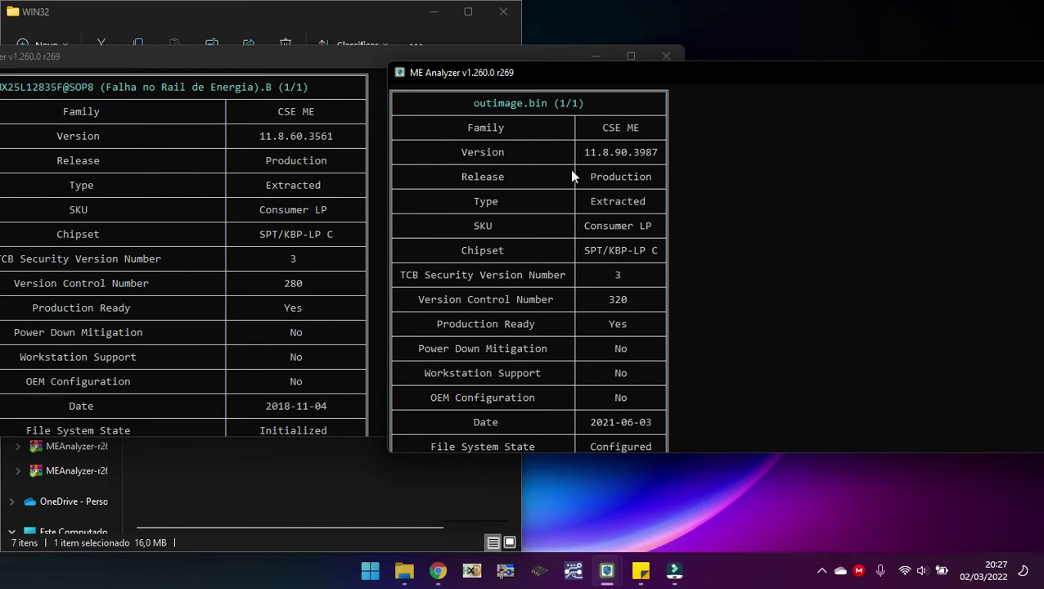
Step: Highlight the differing values: original version 11.8.60.3561 and outimage.bin's Configured file system state
left_click(296, 141)
double_click(296, 137)
left_click(312, 138)
left_click(892, 239)
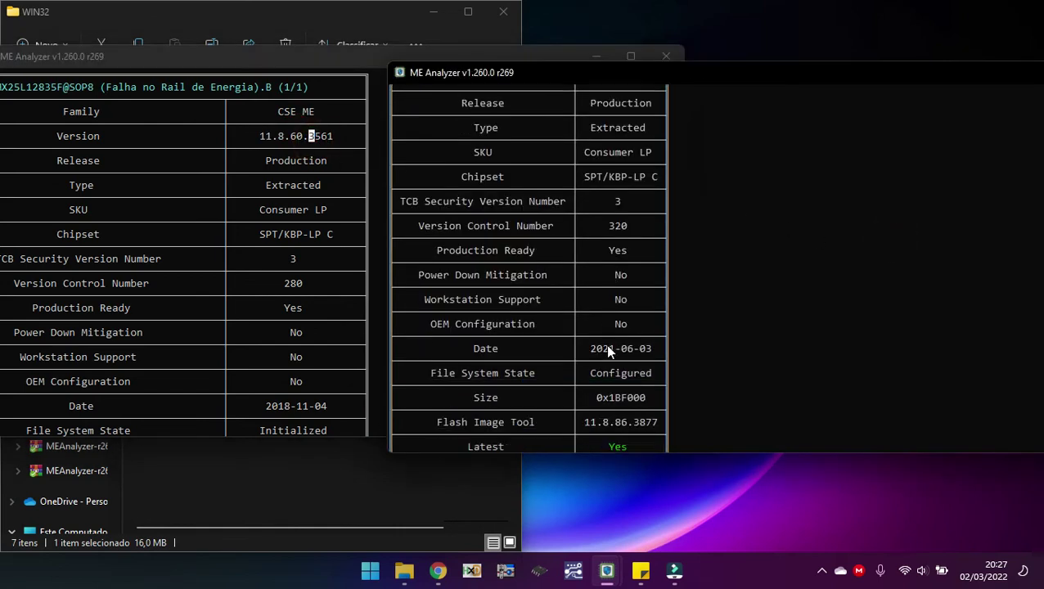
scroll(607, 347, "down", 1)
double_click(595, 339)
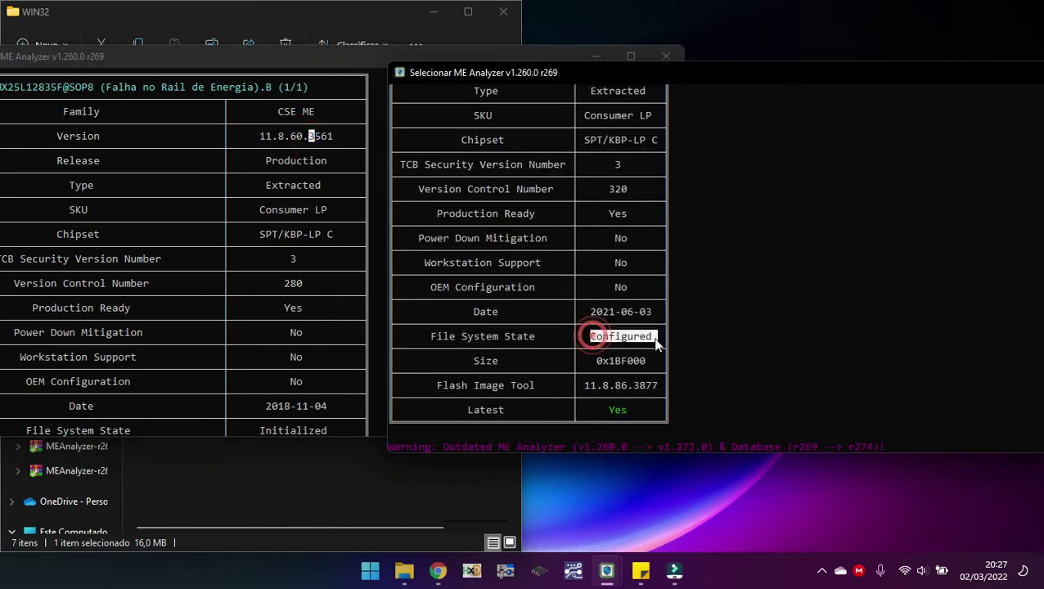
scroll(307, 385, "down", 2)
Step: Close the outimage.bin report and the remaining ME Analyzer window
left_click(260, 356)
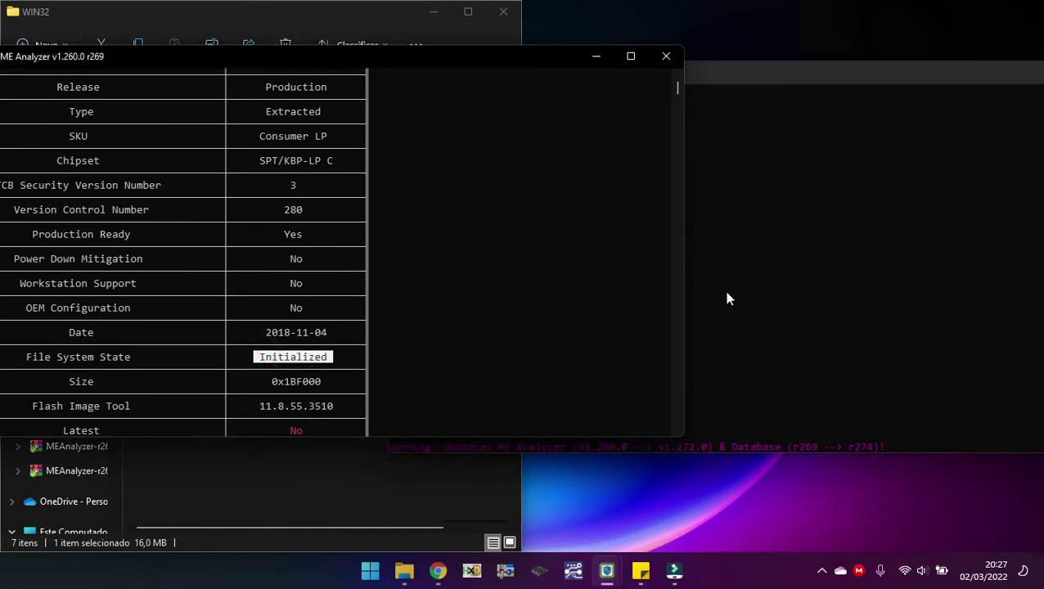
left_click(788, 289)
left_click_drag(933, 65, 722, 71)
left_click(891, 67)
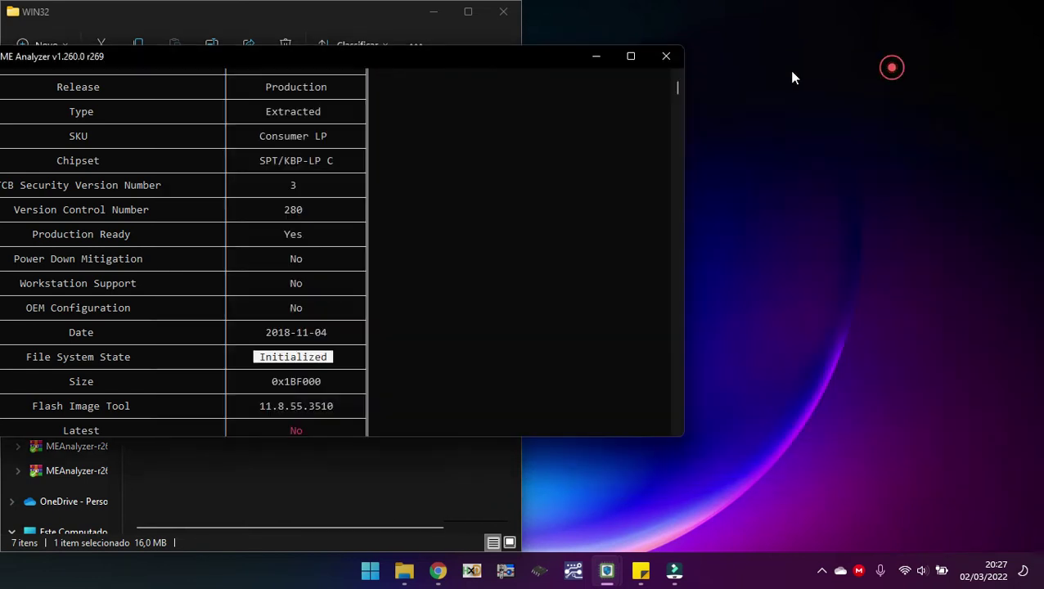
left_click(666, 56)
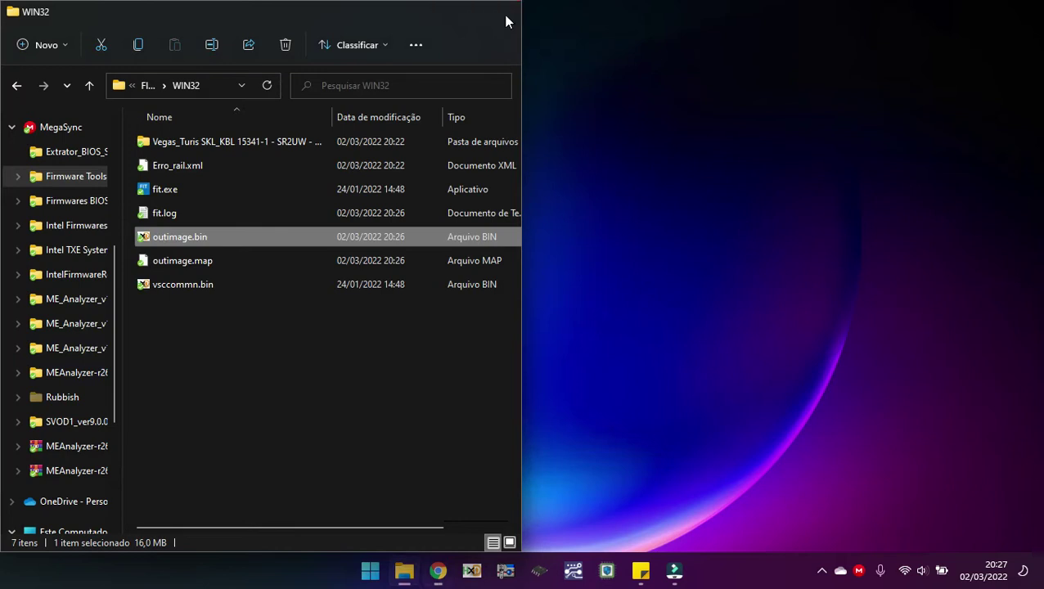
Step: Close the WIN32 window and cancel Xgpro's chip auto-detection
left_click(506, 22)
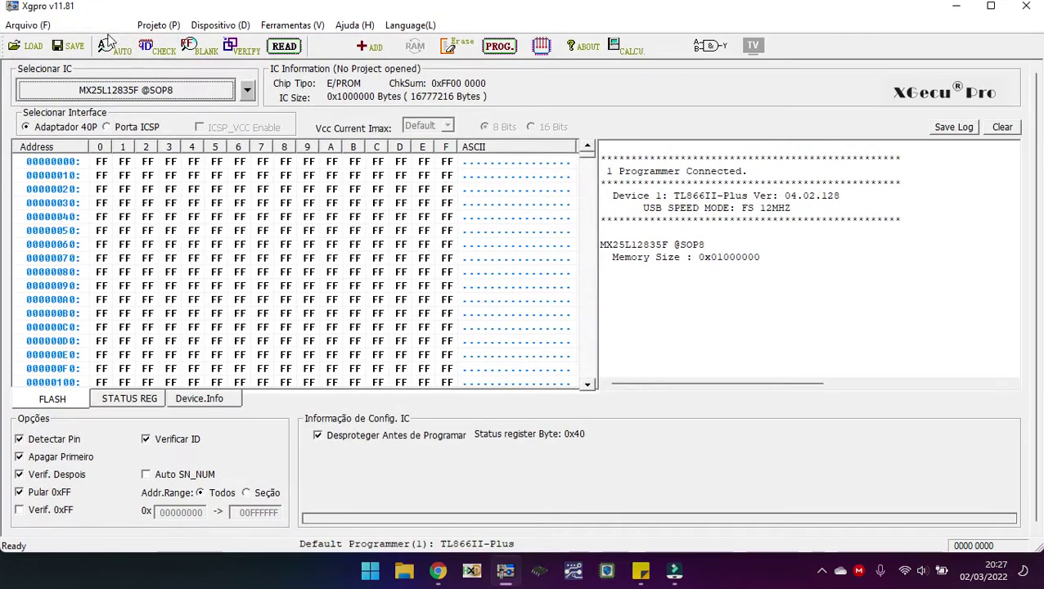
left_click(112, 47)
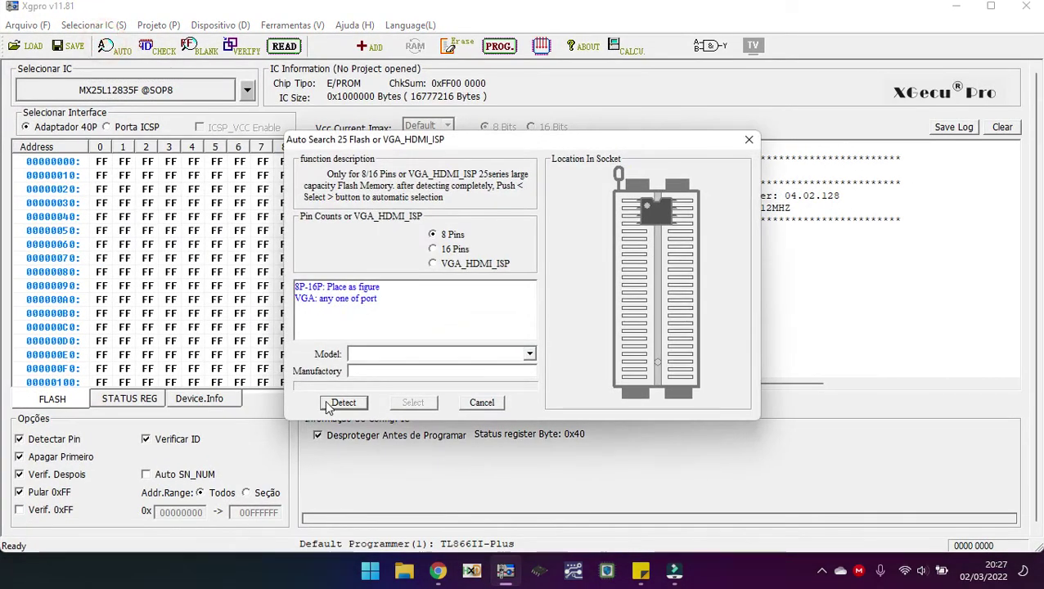
left_click(491, 403)
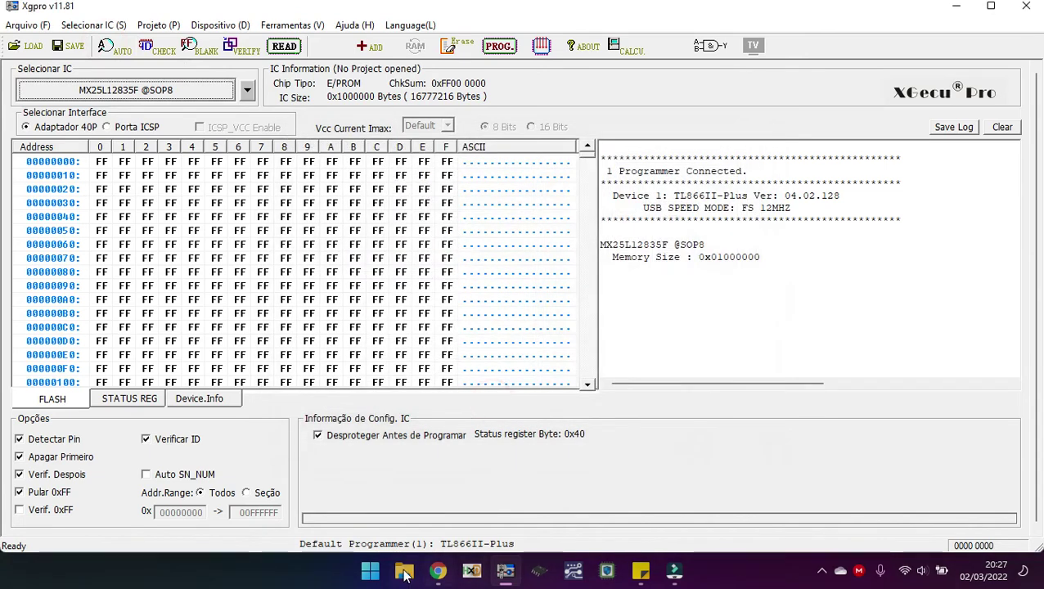
Step: Open the MX25L12835F@SOP8 (Falha no Rail de Energia).BIN dump from Desktop\vegas turis in HxD
left_click(404, 570)
scroll(442, 245, "up", 5)
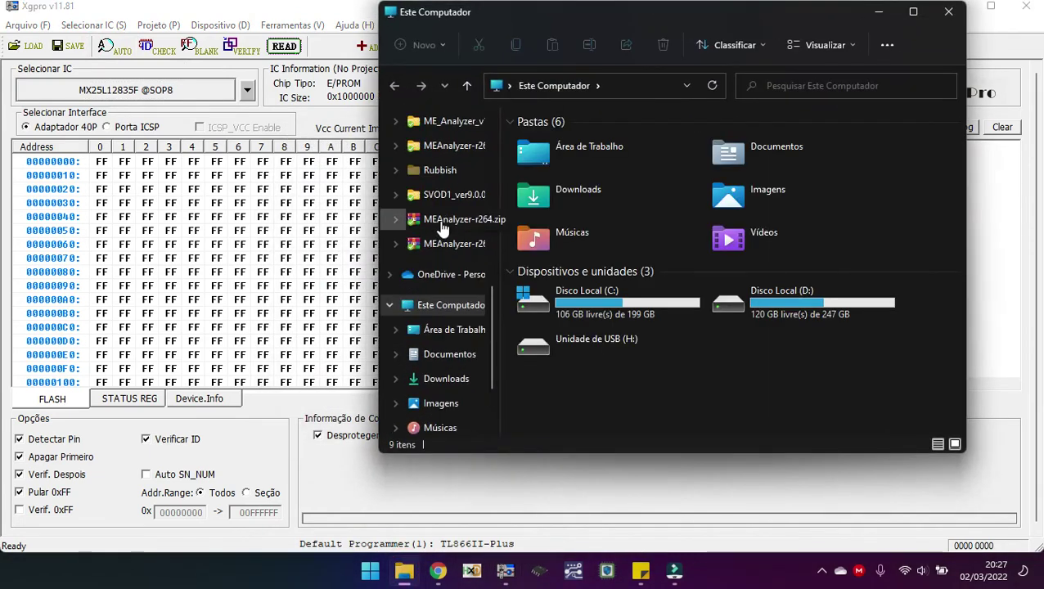
scroll(442, 229, "up", 4)
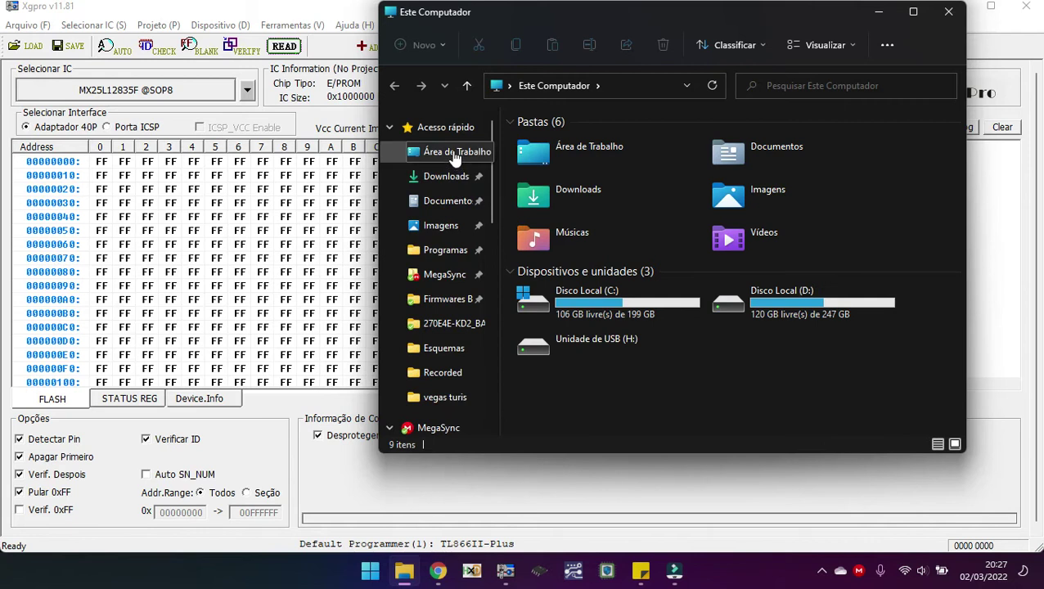
left_click(446, 152)
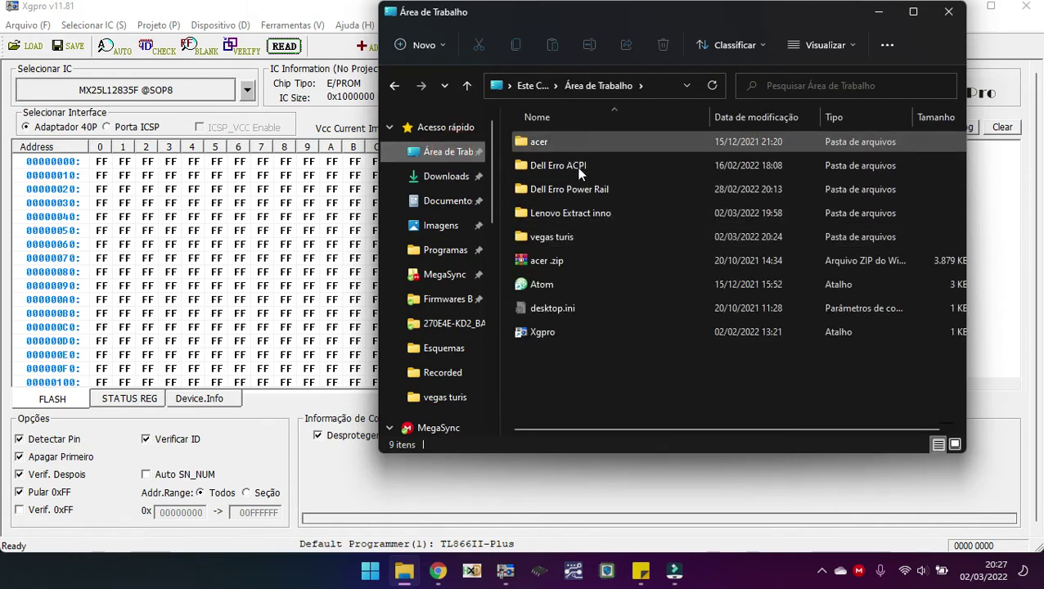
double_click(574, 235)
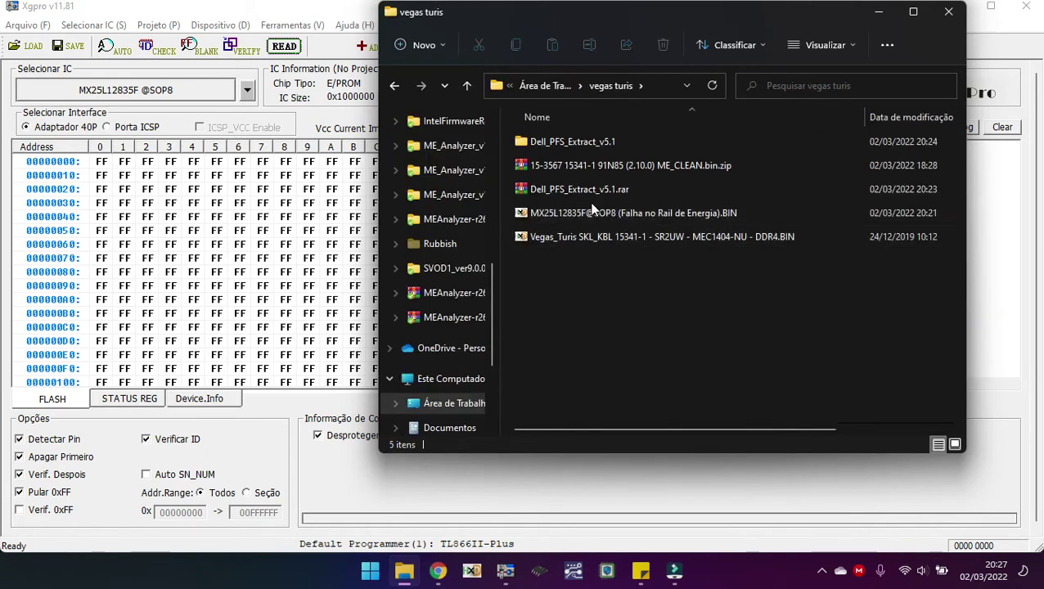
double_click(620, 214)
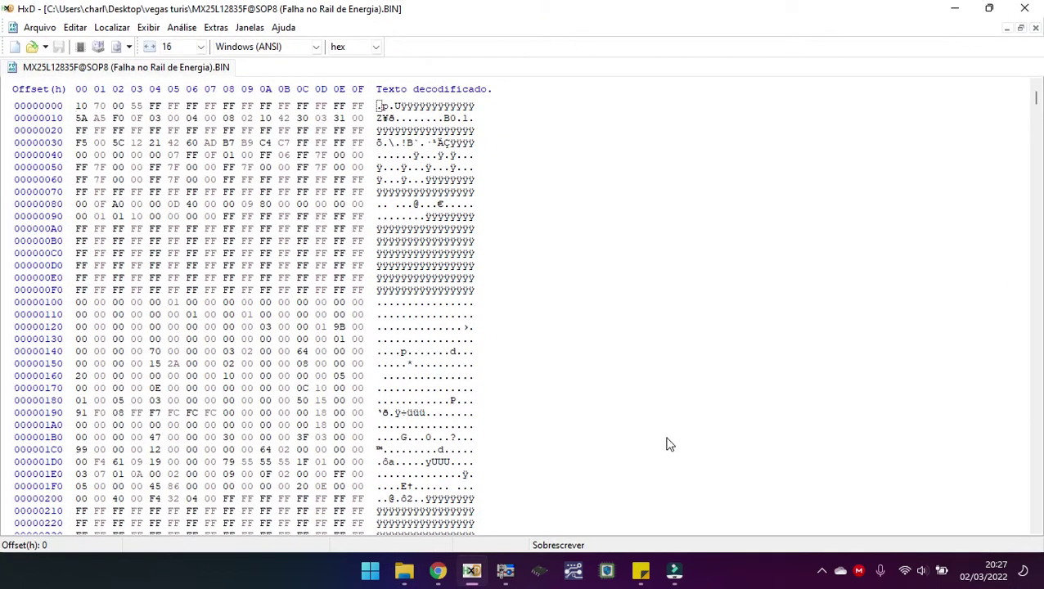
Step: Search the dump for the hex values 1D 00 00 00 copied from a note
left_click(641, 570)
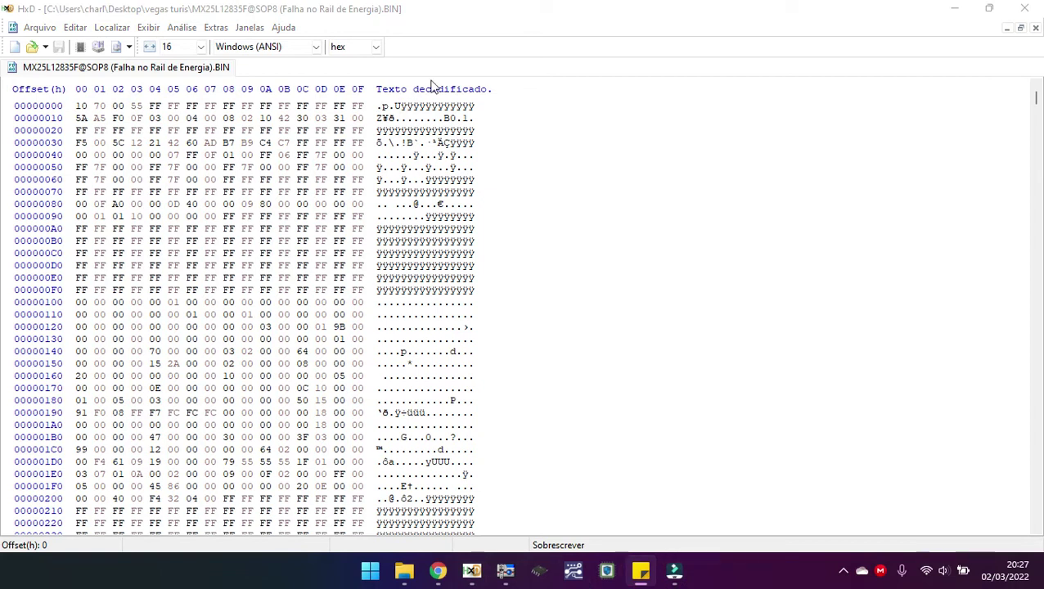
left_click(550, 203)
key("ctrl+f")
left_click(470, 197)
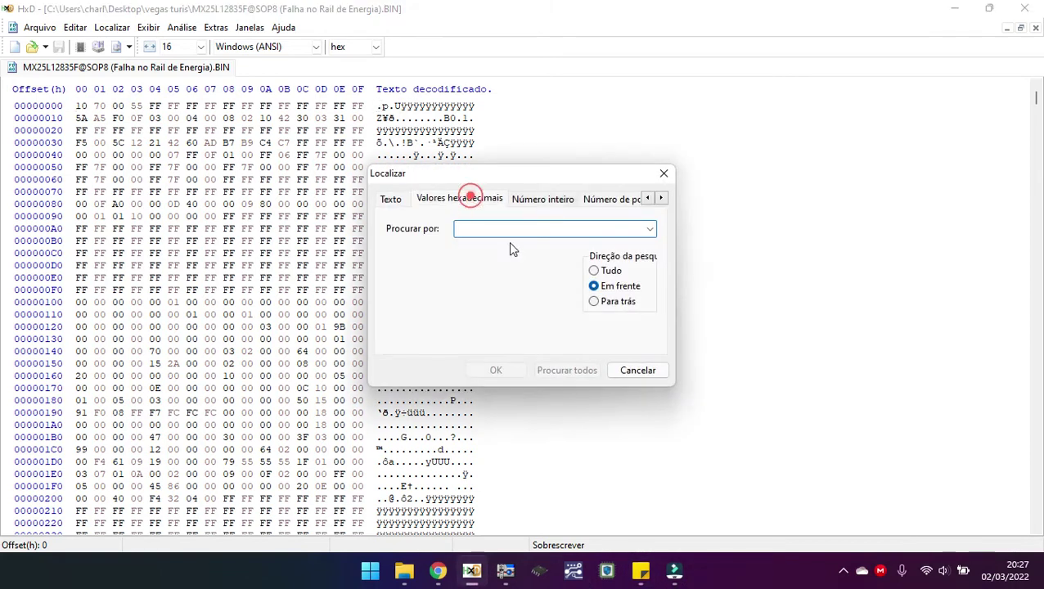
left_click(514, 229)
type("1D 00 00 00")
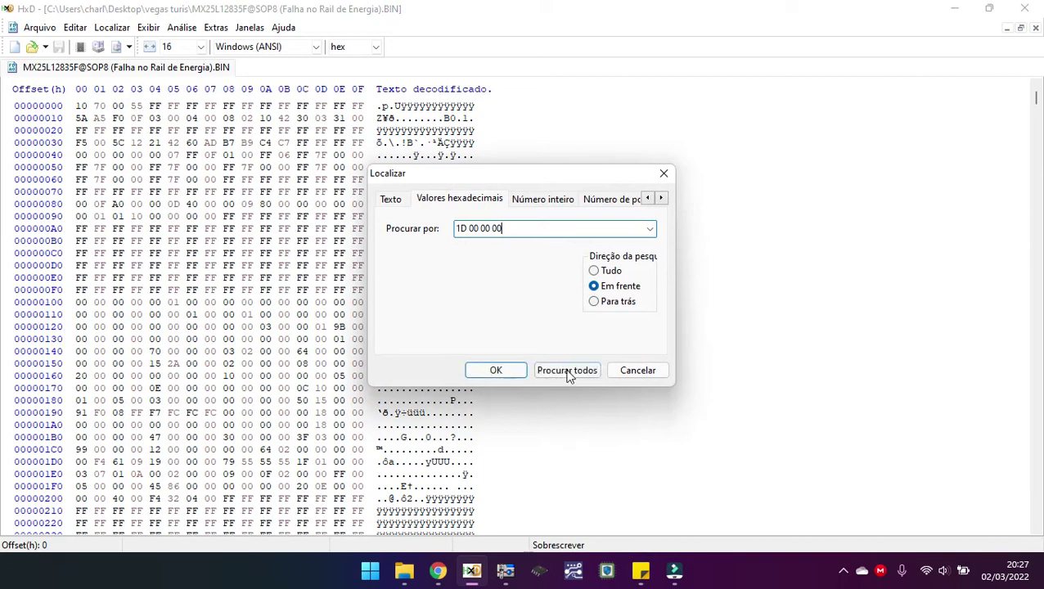
left_click(497, 371)
Step: Step through the later matches, then go back to the previous one at offset 8029A8
key("F3")
key("F3")
key("F3")
key("F3")
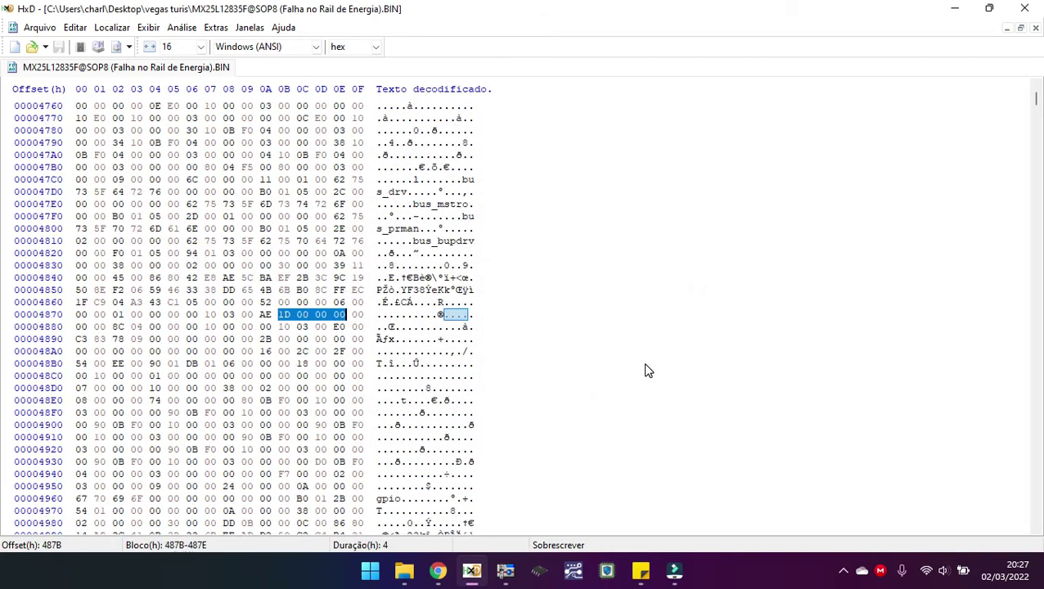
key("F3")
key("F3")
key("F3")
key("F3")
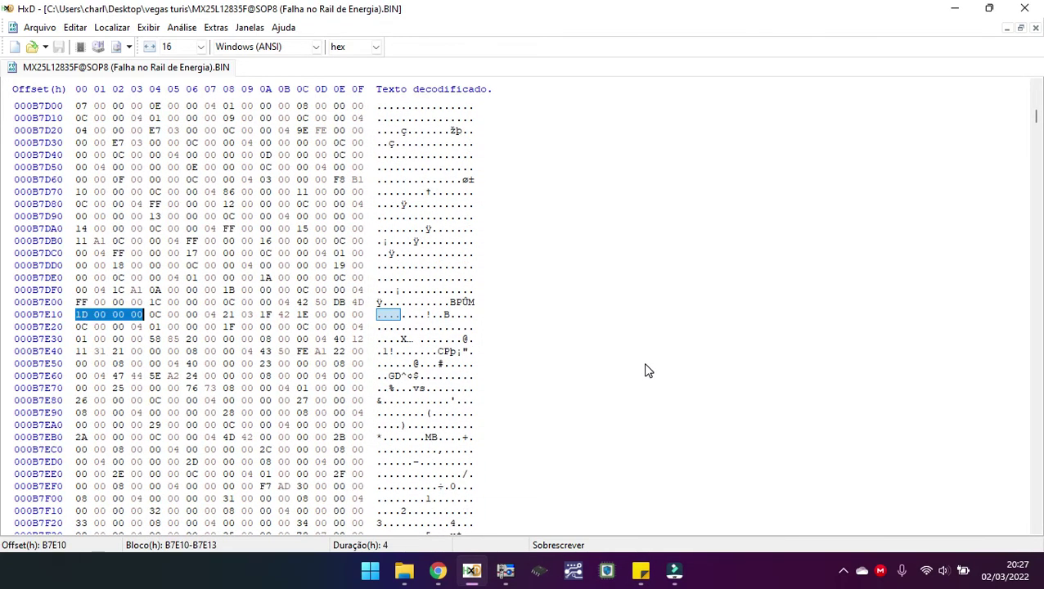
key("F3")
key("F3")
key("F3")
key("F3")
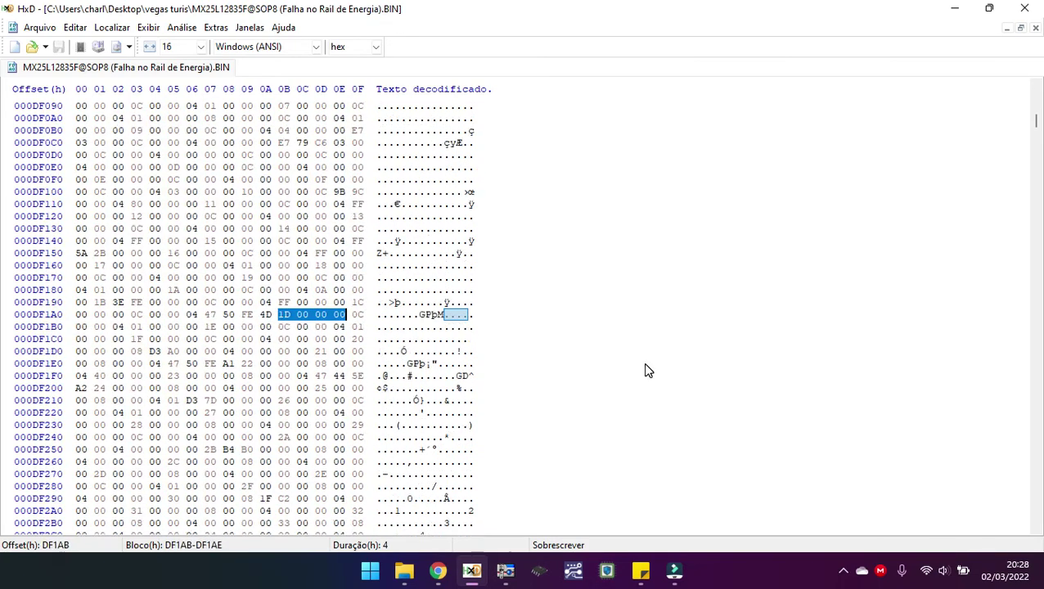
key("F3")
key("F3")
key("F3")
key("F3")
key("F3")
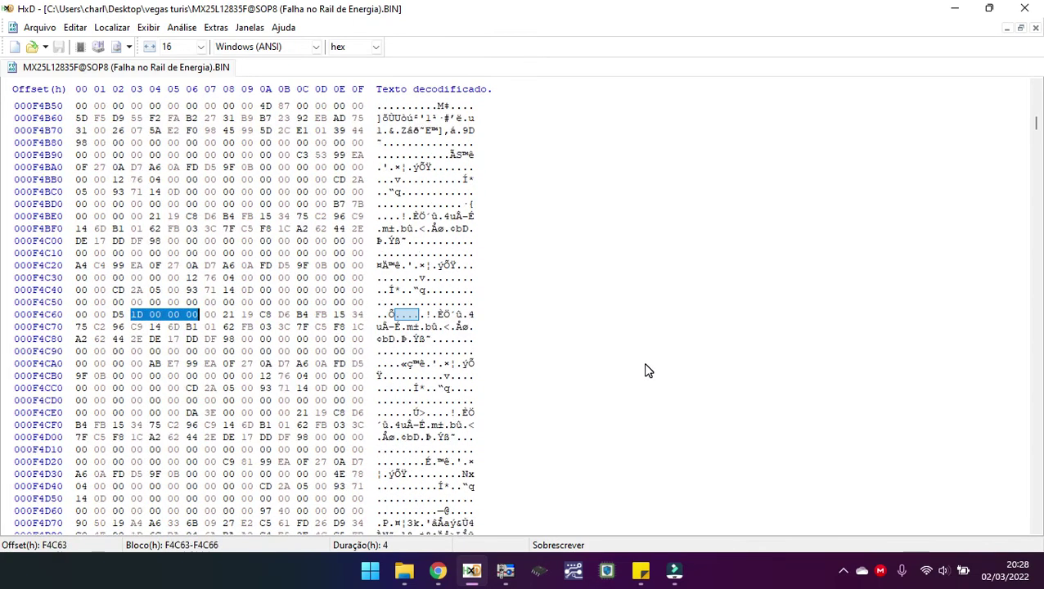
key("F3")
key("F3")
key("F3")
key("F3")
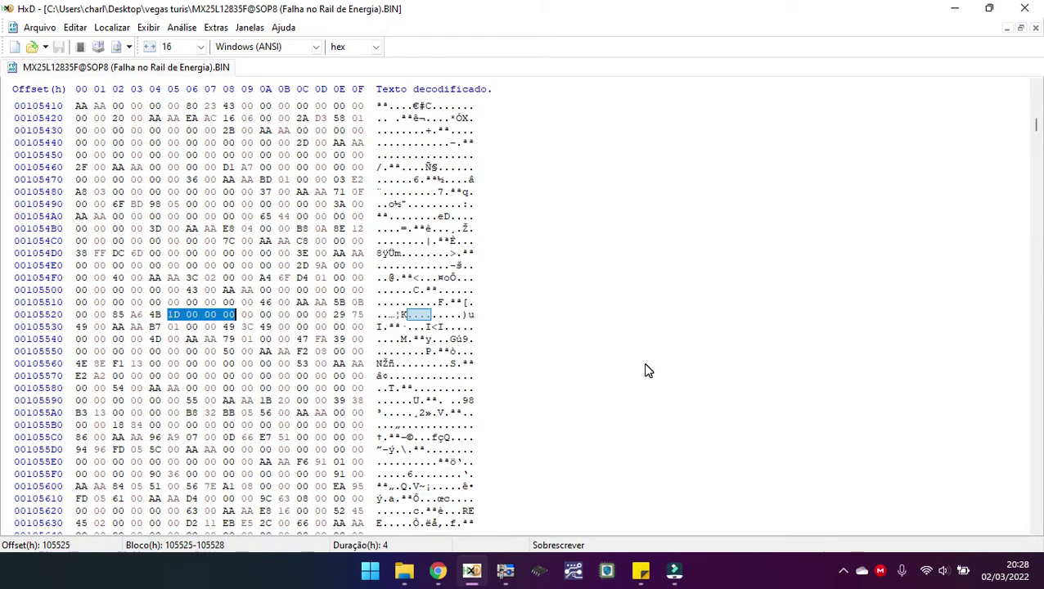
key("F3")
key("F3")
key("F3")
key("F3")
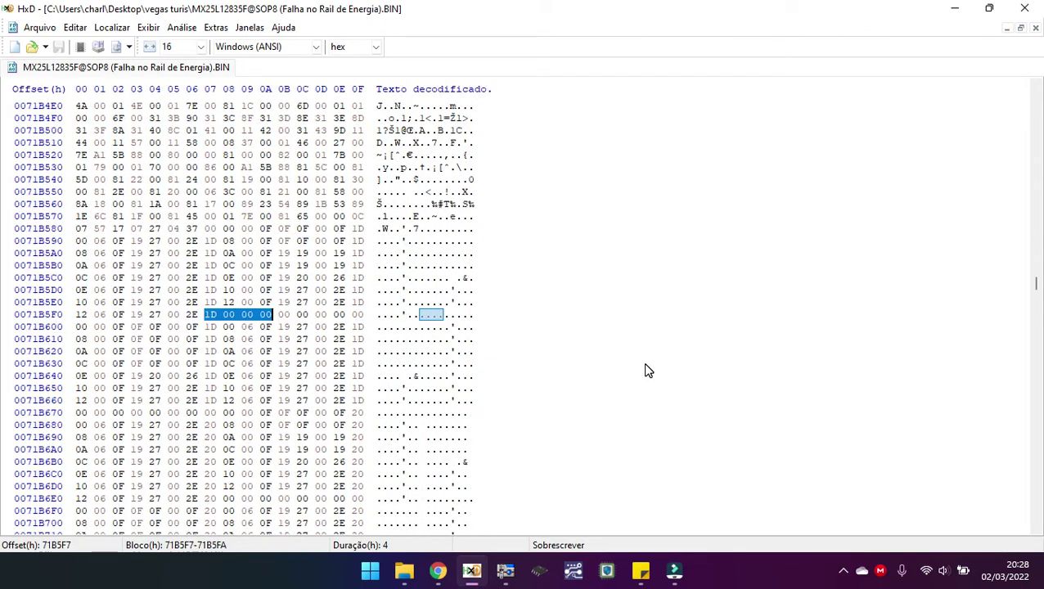
key("F3")
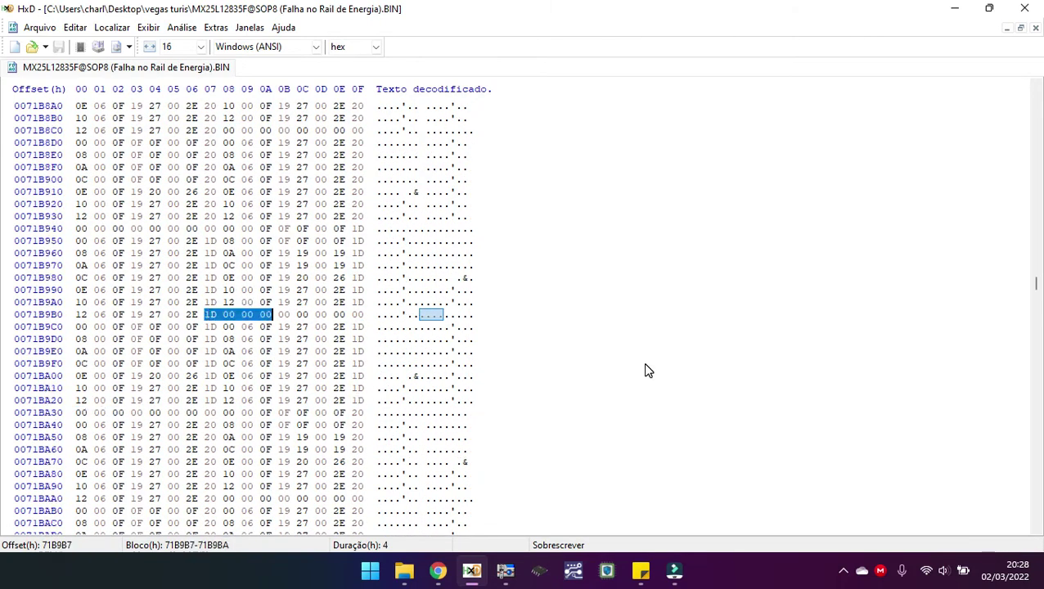
key("F3")
key("F3")
key("F3")
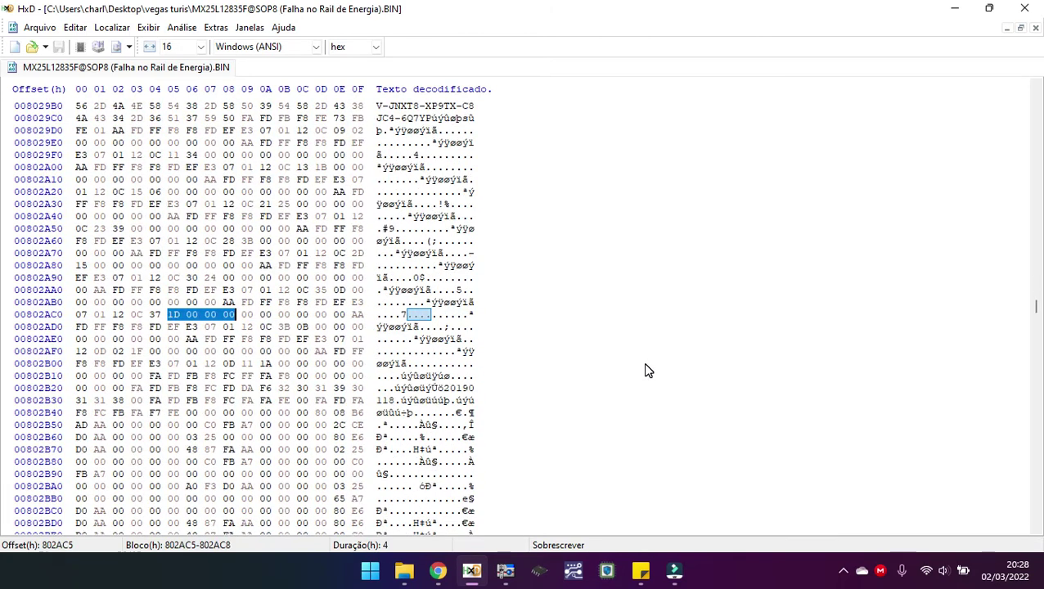
left_click(111, 27)
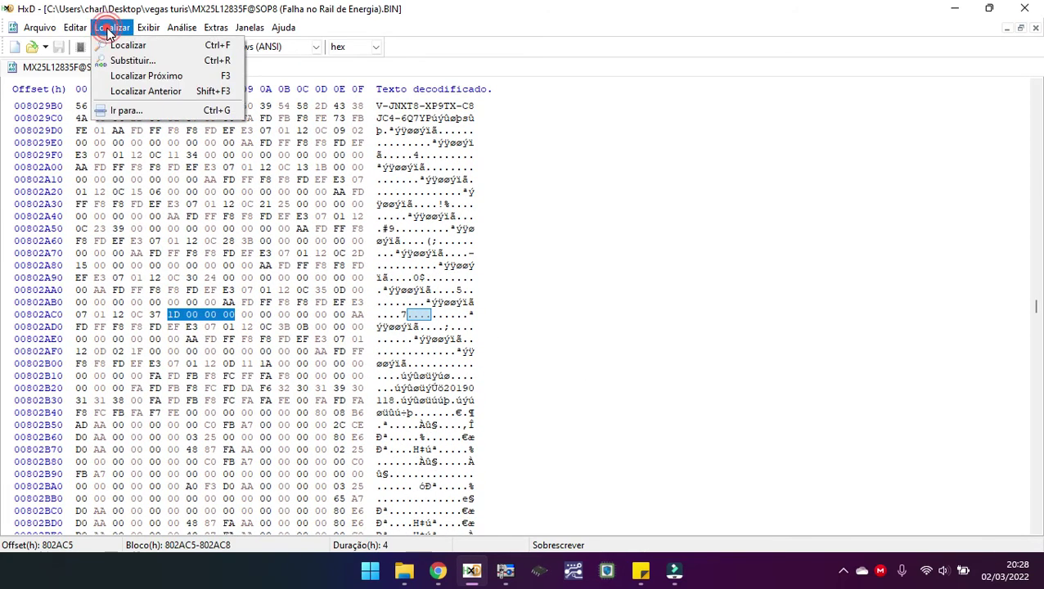
left_click(141, 91)
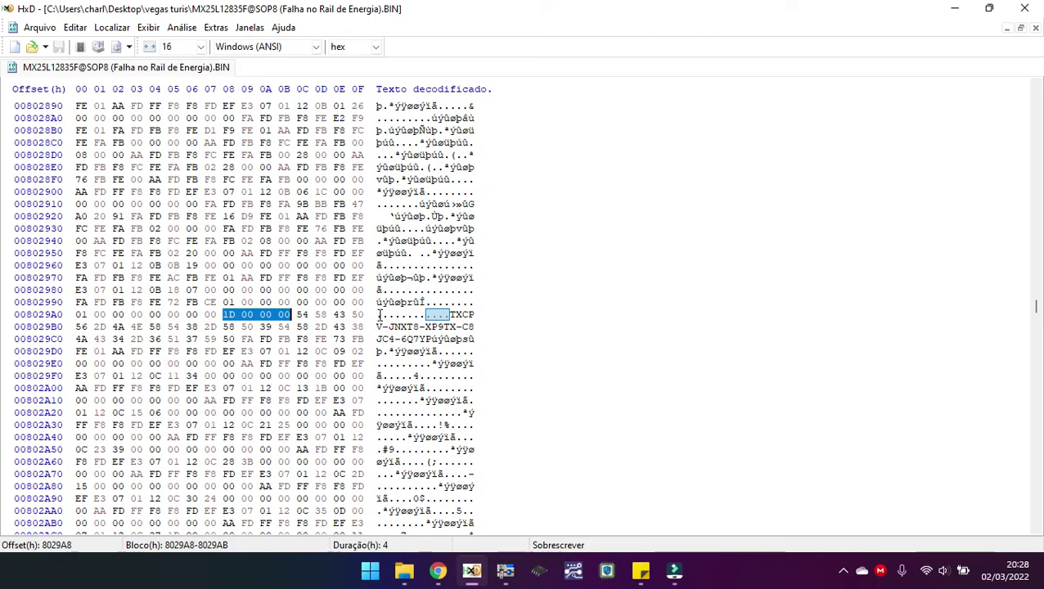
key("alt+Tab")
key("alt+Tab")
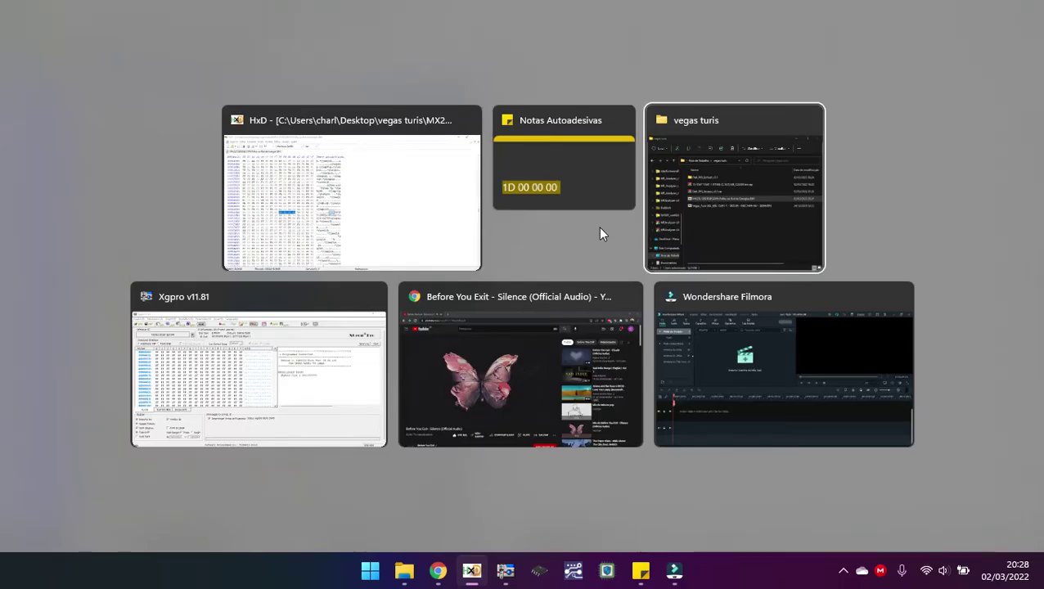
Step: Browse to Firmware Tools\(CS)ME System Tools\CSME System Tools v11 r41\Flash Image Tool\WIN32
left_click(672, 212)
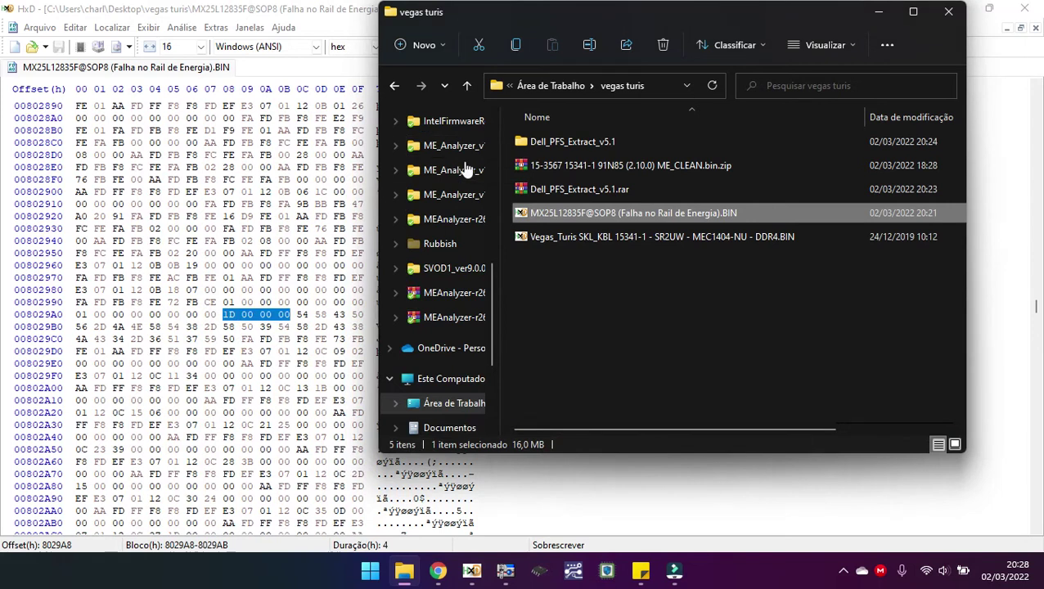
left_click(439, 151)
left_click(454, 176)
double_click(566, 140)
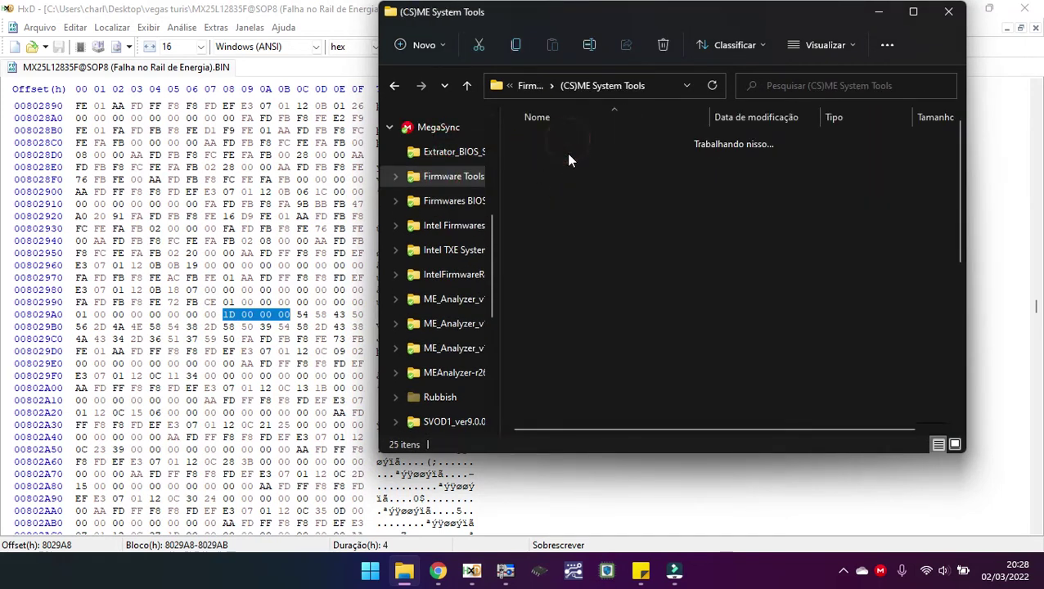
double_click(570, 164)
double_click(597, 144)
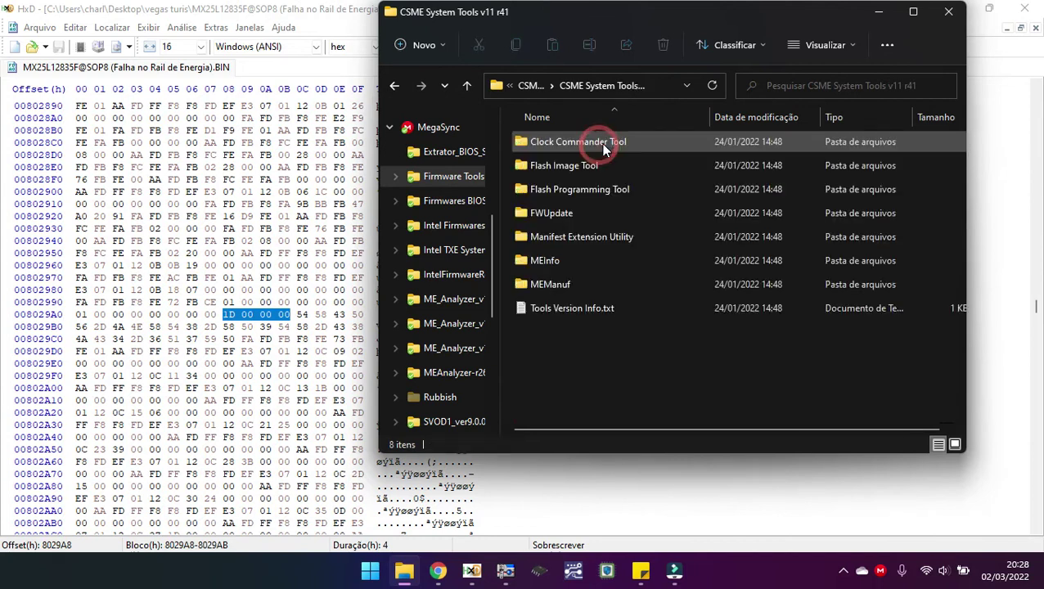
left_click(595, 166)
double_click(594, 166)
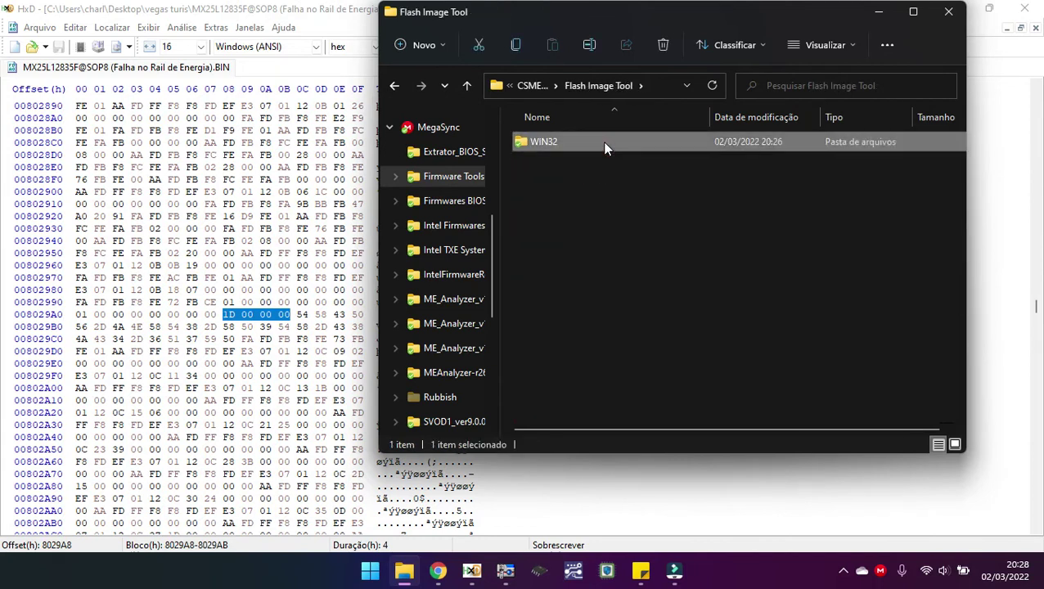
double_click(603, 141)
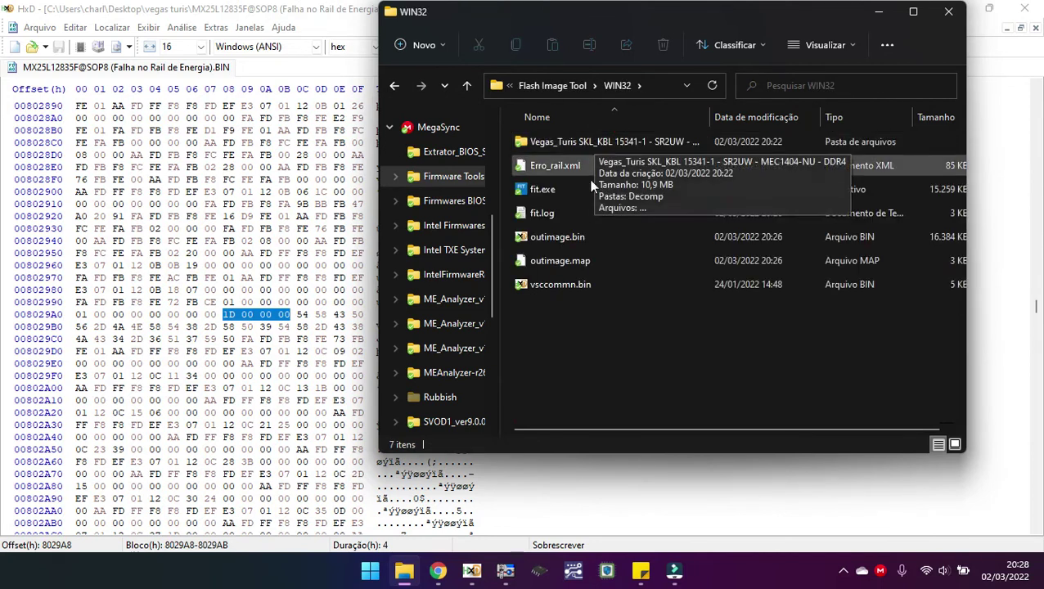
Step: Open outimage.bin in HxD, then switch back to the original dump's tab
left_click(569, 237)
double_click(569, 237)
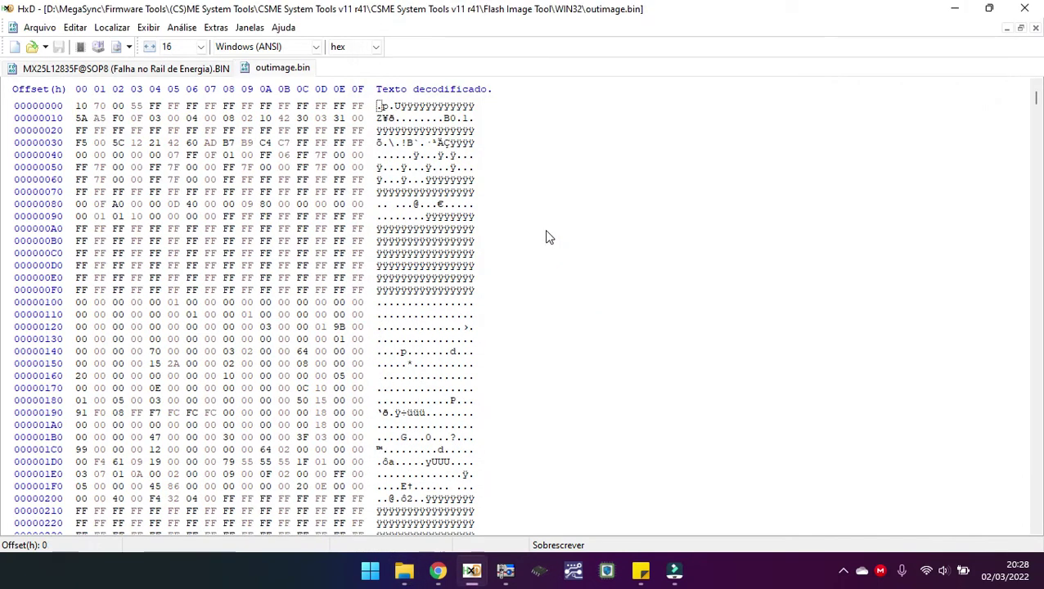
left_click(155, 70)
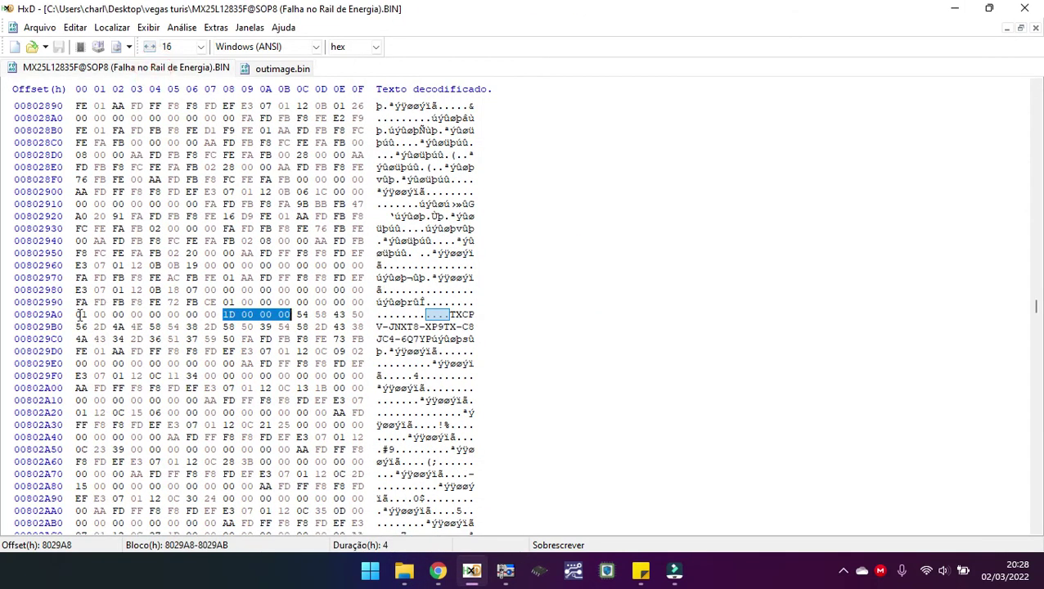
Step: Copy offset 8029A0, jump to it in outimage.bin, and compare it with the original dump
right_click(79, 314)
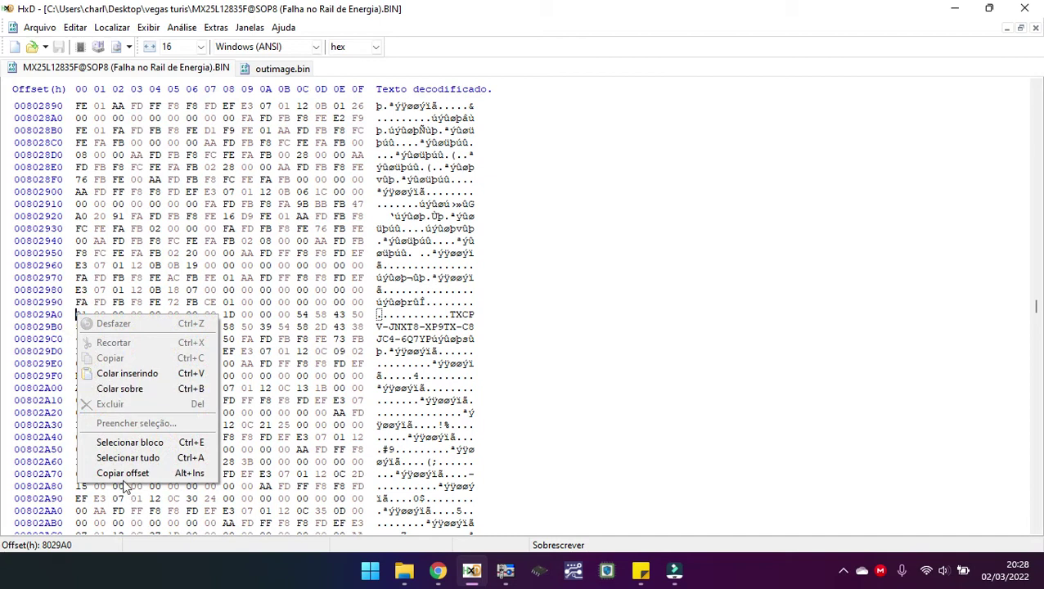
left_click(122, 472)
left_click(270, 68)
left_click(614, 249)
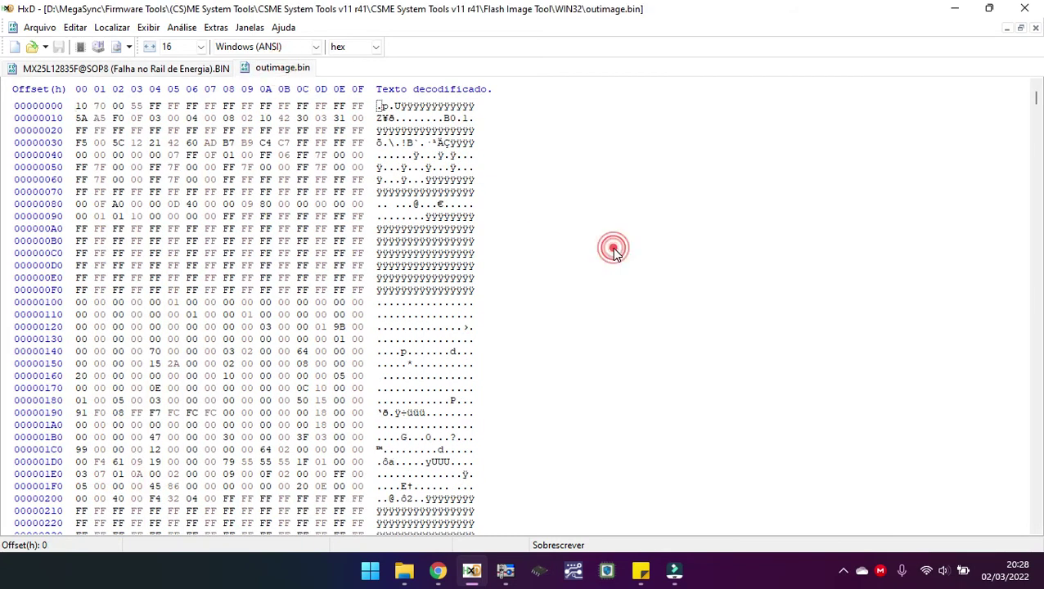
key("ctrl+g")
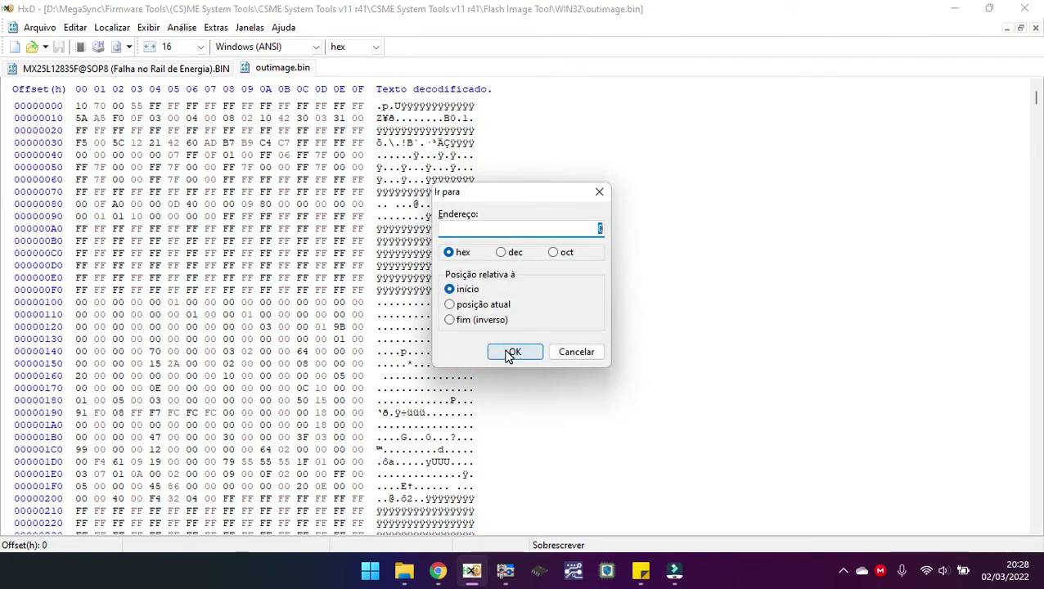
left_click(509, 353)
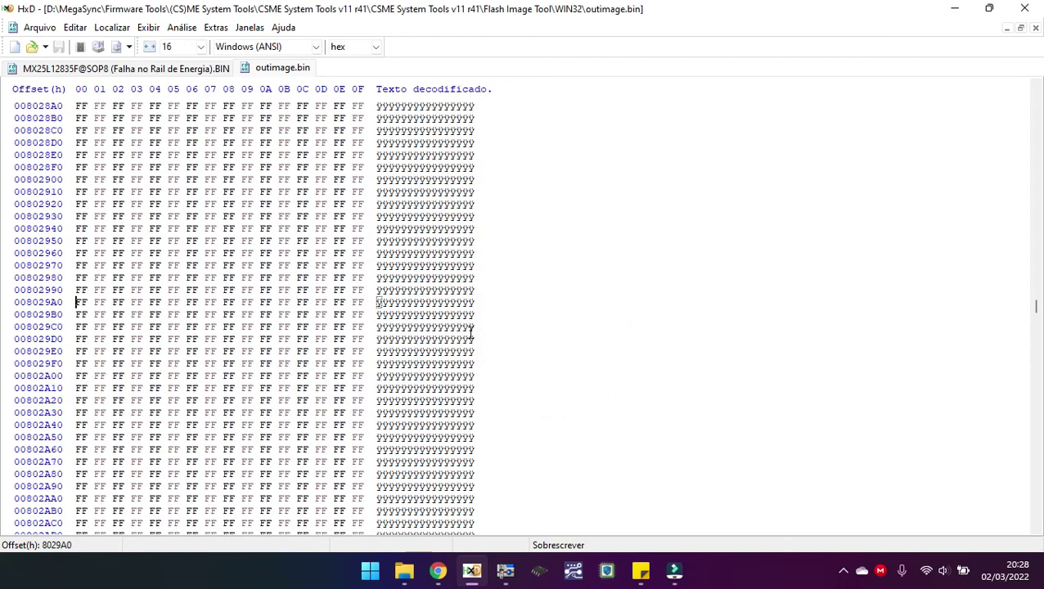
left_click(115, 72)
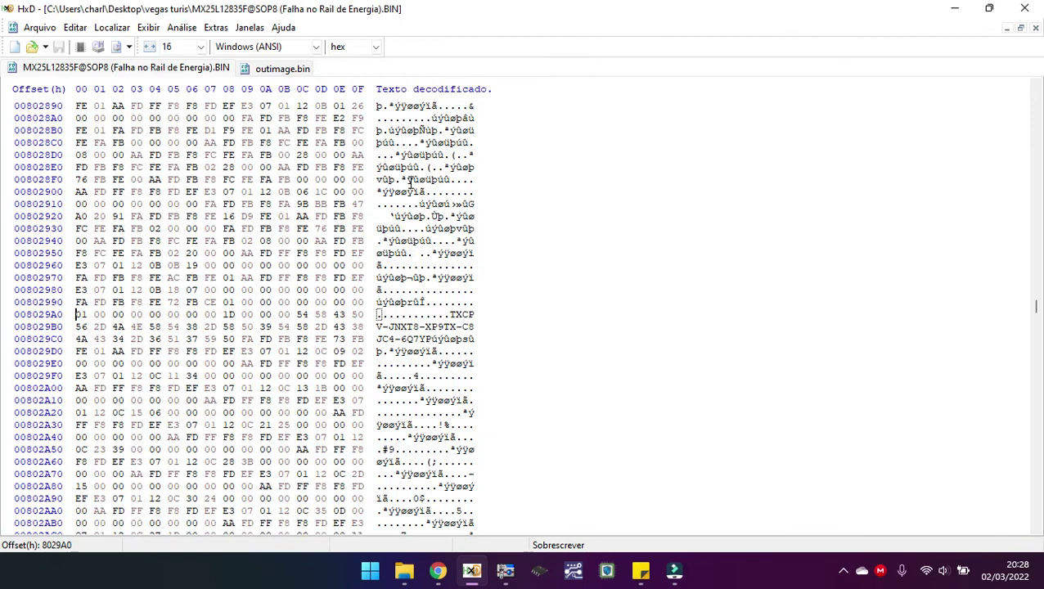
scroll(409, 184, "up", 6)
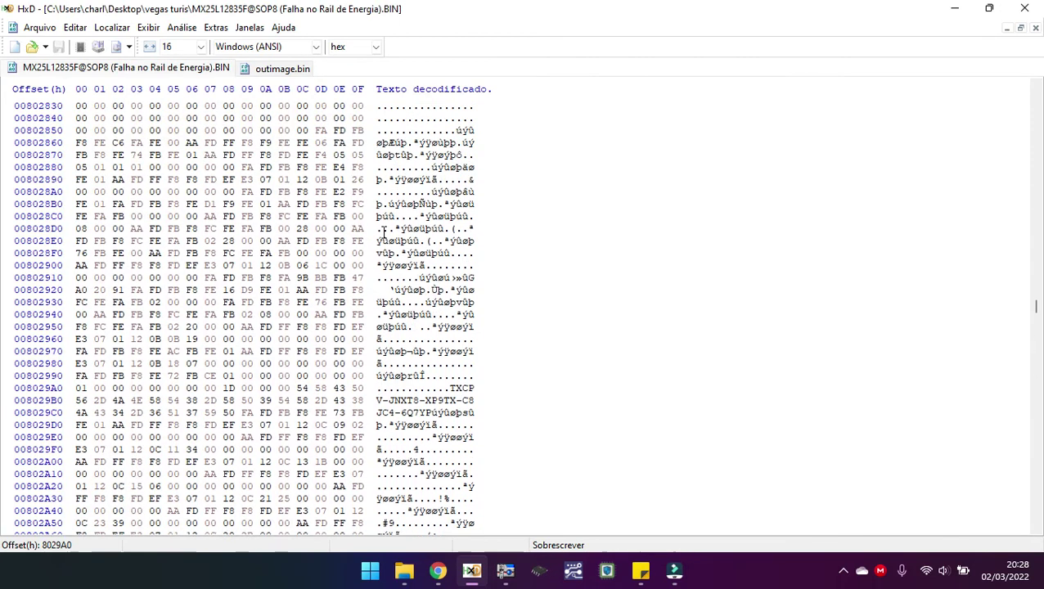
left_click(283, 70)
scroll(421, 221, "up", 1)
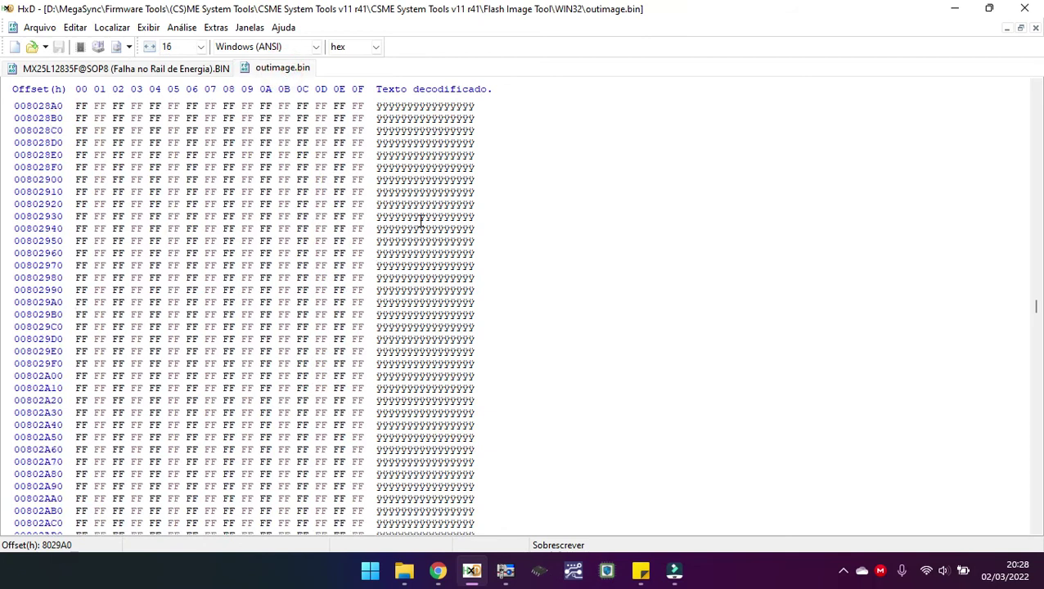
left_click(146, 74)
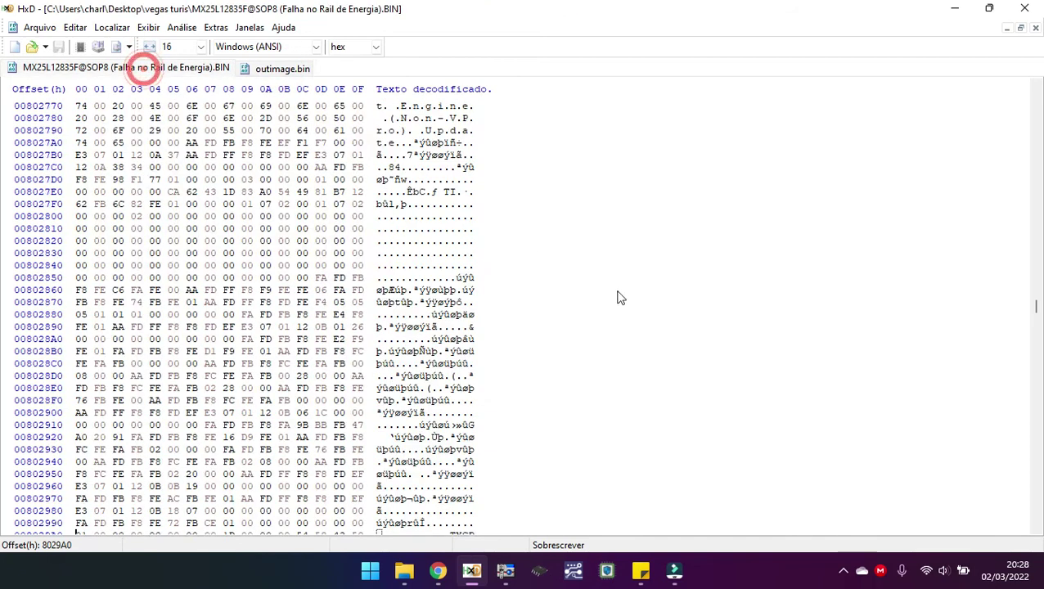
Step: Search the original dump for hex 1D 00 00 00 and step through matches to offset 803A25
scroll(619, 297, "down", 9)
scroll(620, 297, "down", 14)
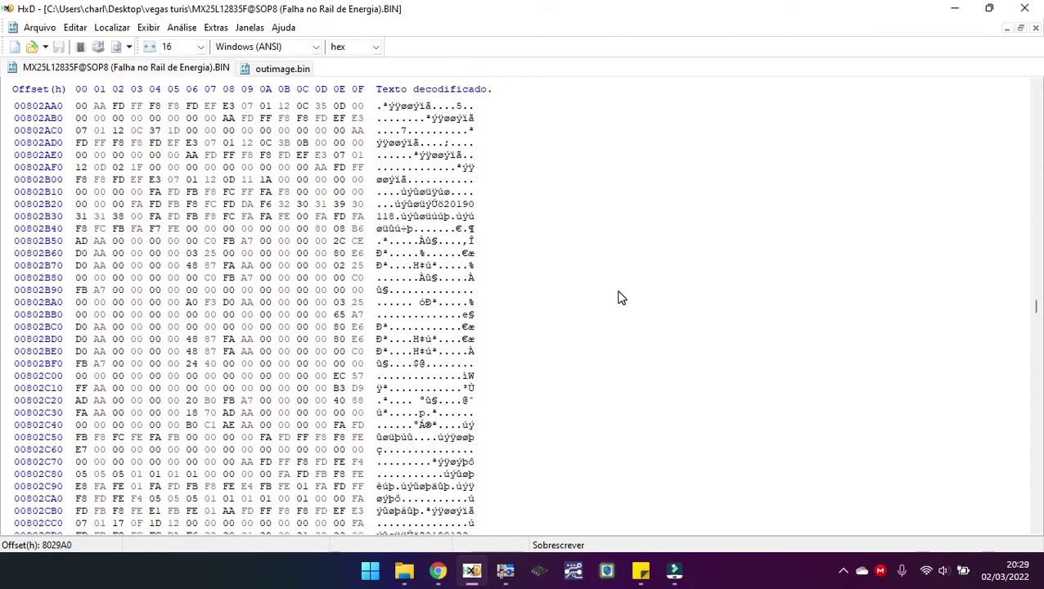
key("F3")
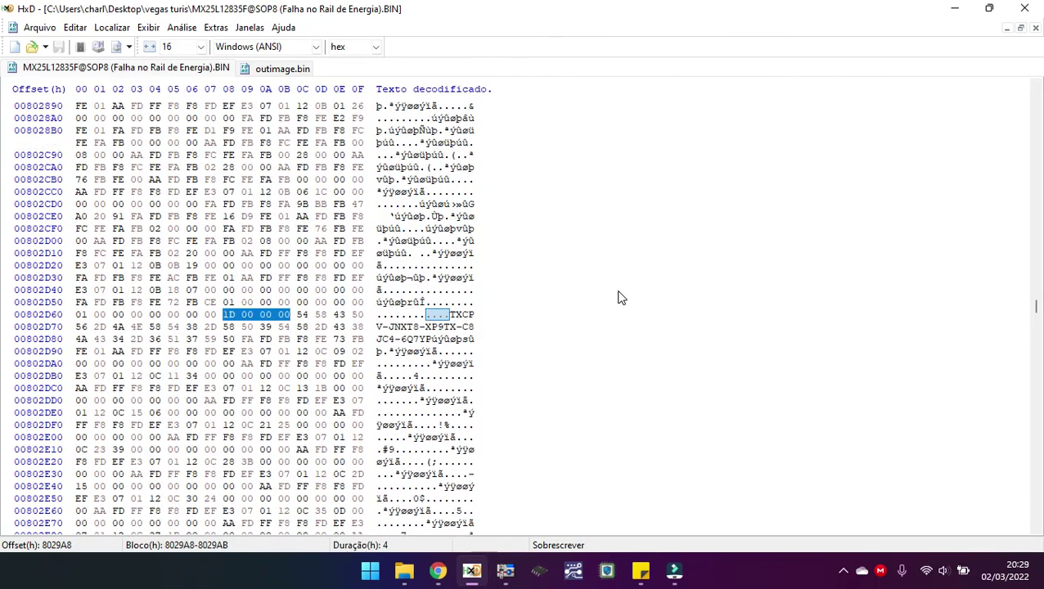
key("F3")
key("F3")
key("F3")
key("F3")
key("F3")
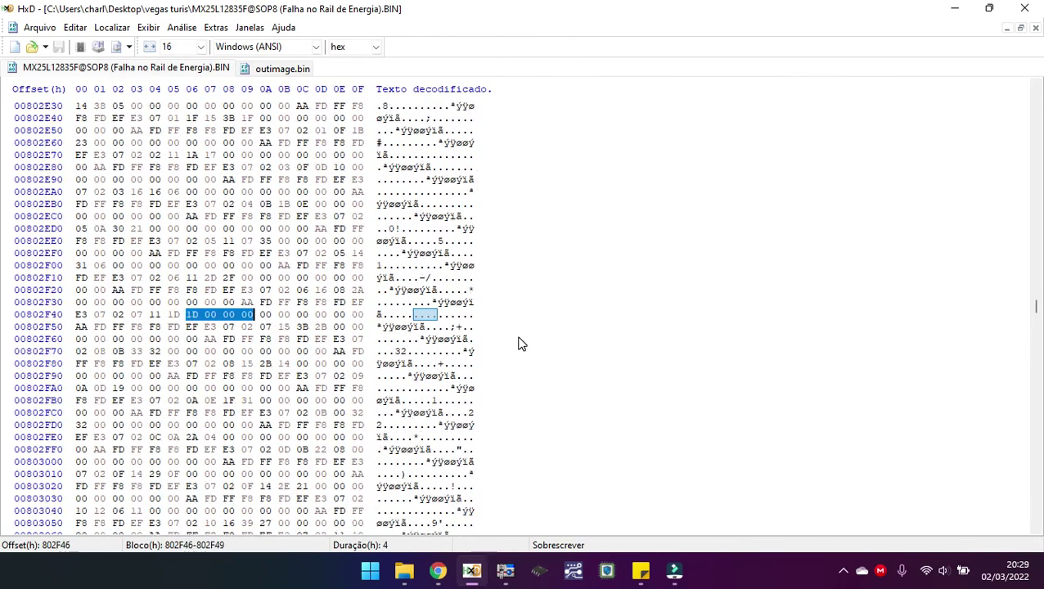
key("F3")
key("F3")
key("F3")
key("F3")
key("F3")
key("F3")
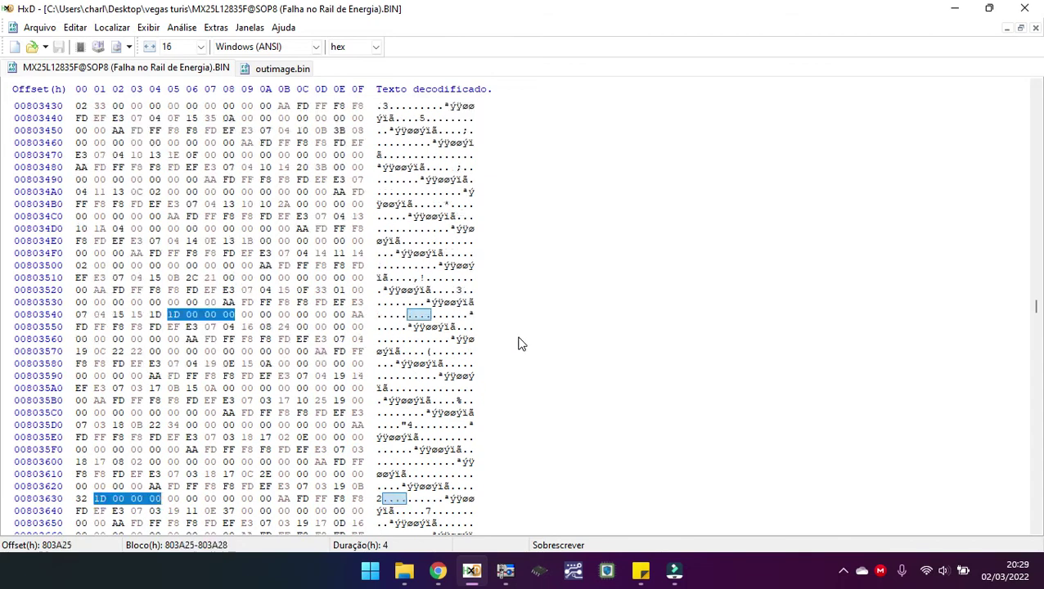
Step: Step back to the 1D 00 00 00 match at offset 809C89, then show outimage.bin
key("F3")
key("F3")
key("F3")
key("F3")
key("F3")
key("F3")
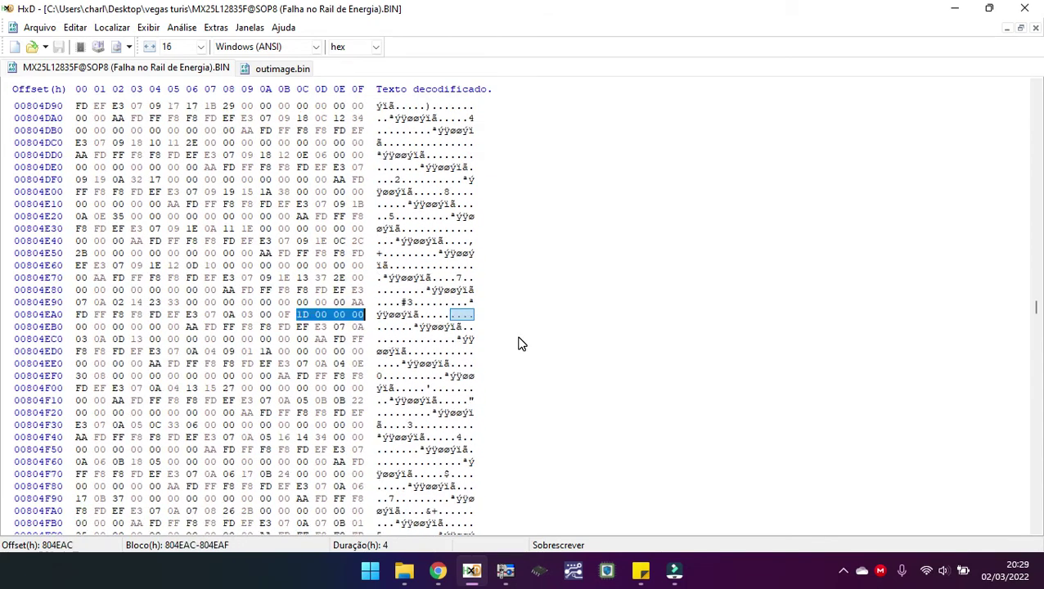
key("F3")
key("F3")
key("F3")
key("F3")
key("F3")
key("F3")
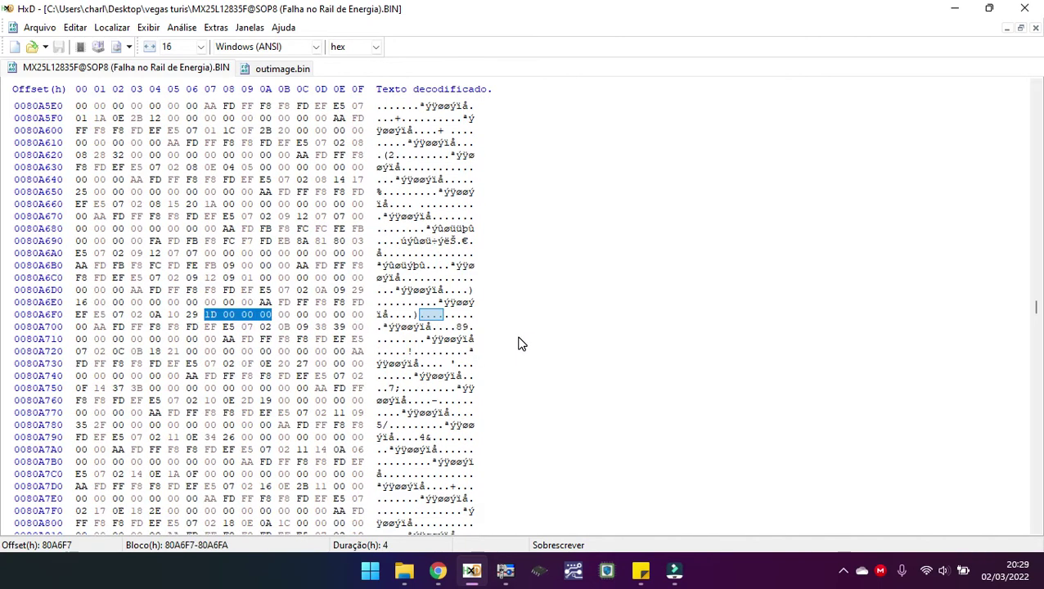
left_click(106, 28)
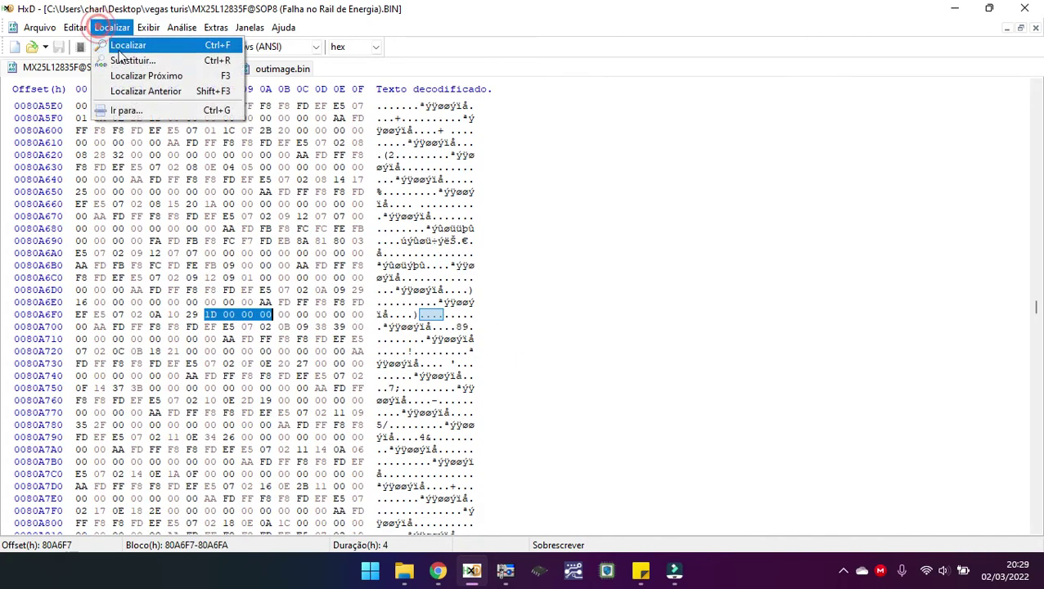
left_click(133, 88)
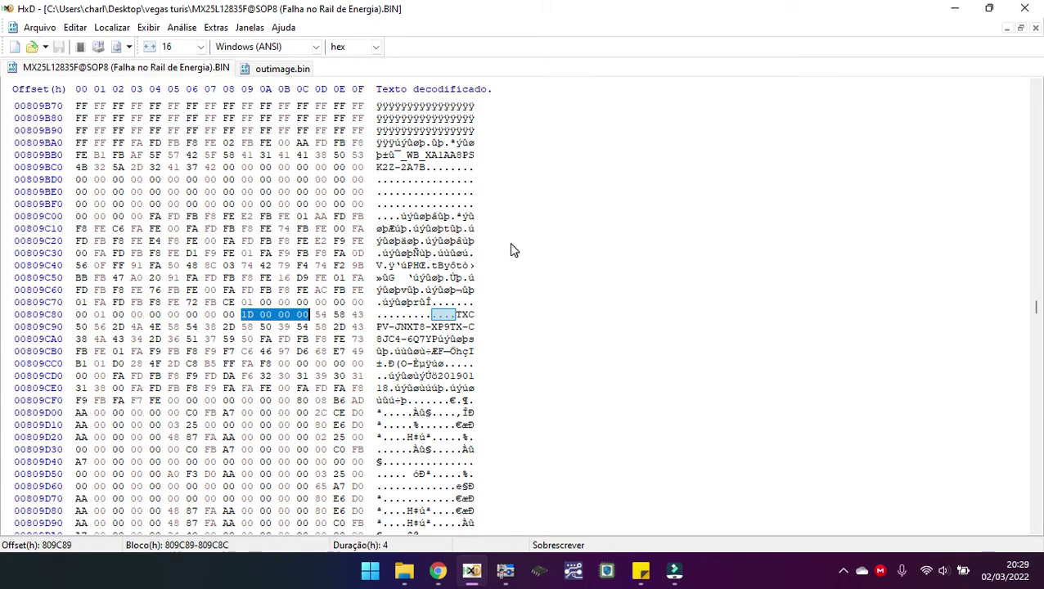
left_click(281, 69)
Step: Search outimage.bin in all directions for hex 1D 00 00 00 until none remain, then return to the original dump
key("ctrl+f")
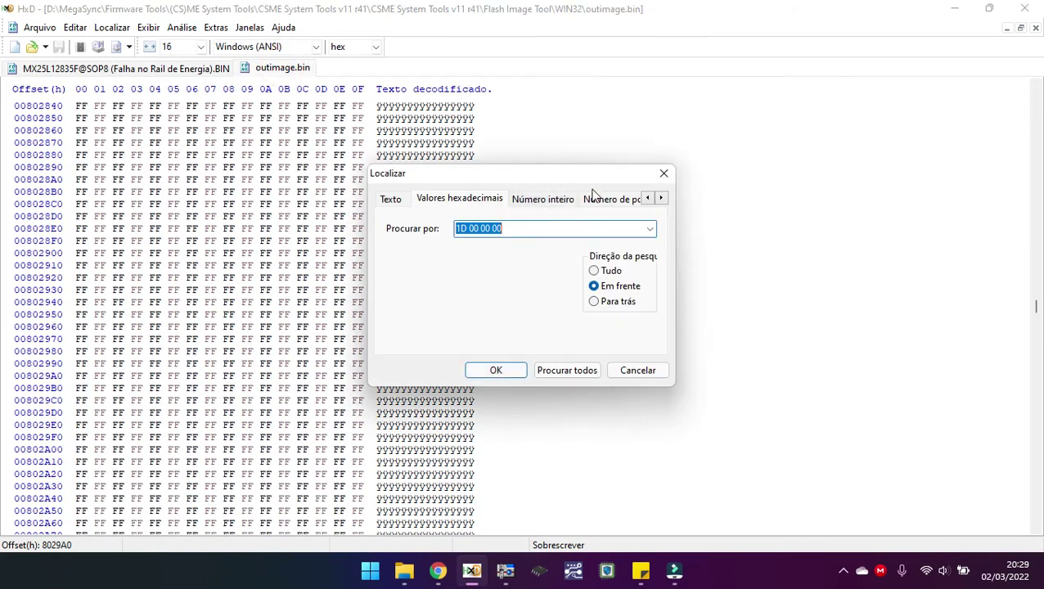
left_click(604, 273)
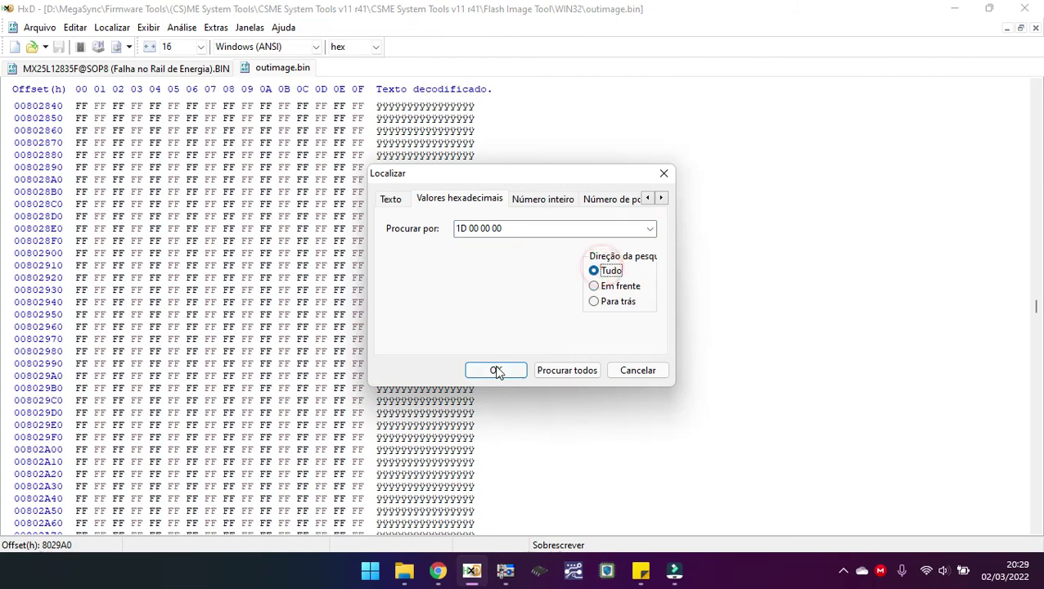
left_click(496, 370)
key("F3")
key("F3")
key("F3")
key("F3")
key("F3")
key("F3")
key("F3")
key("F3")
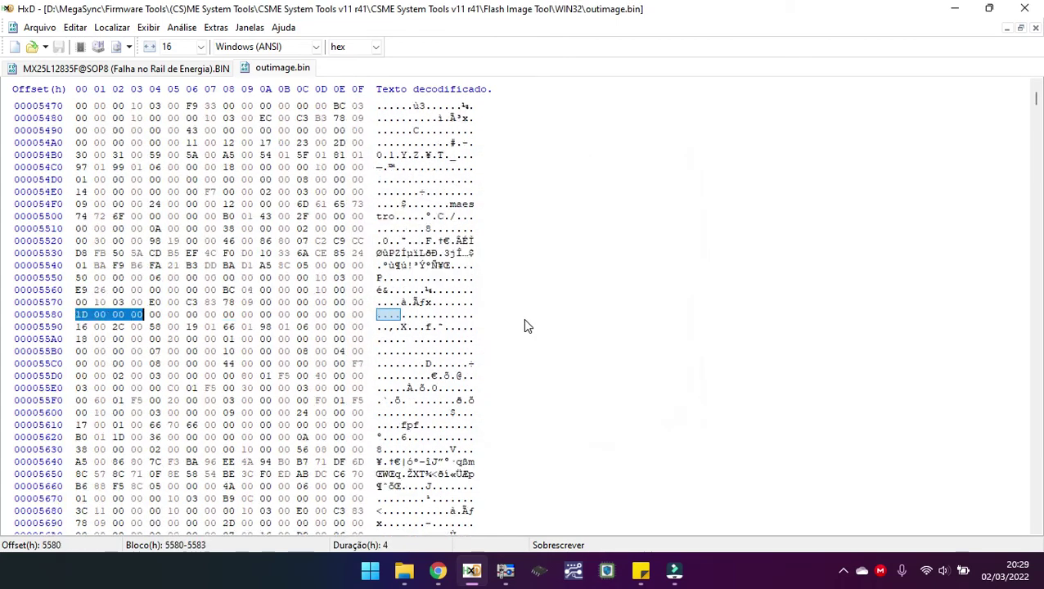
key("F3")
key("F3")
key("F3")
key("F3")
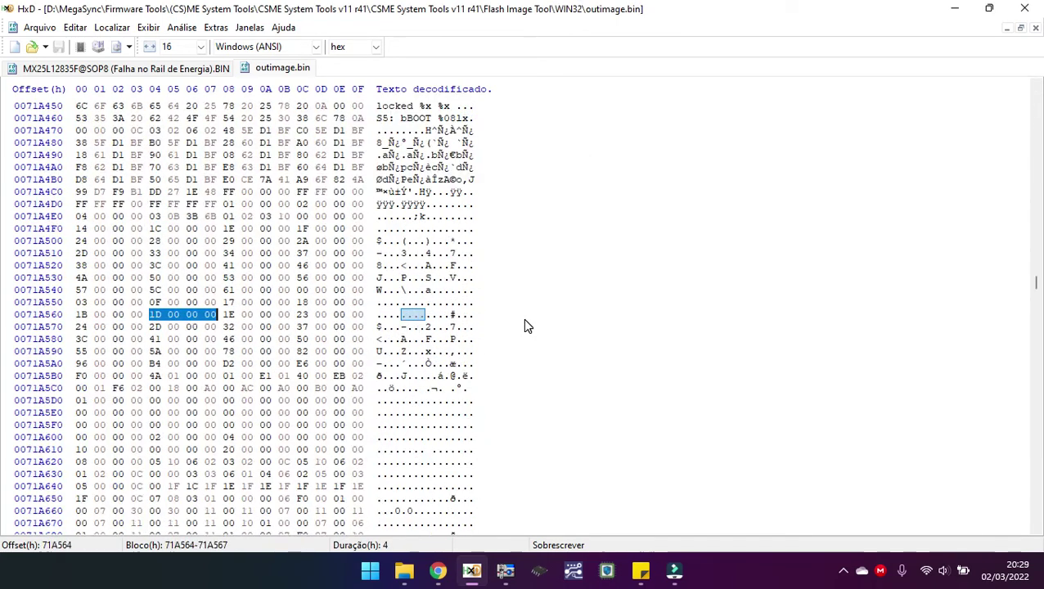
key("F3")
key("F3")
key("F3")
key("F3")
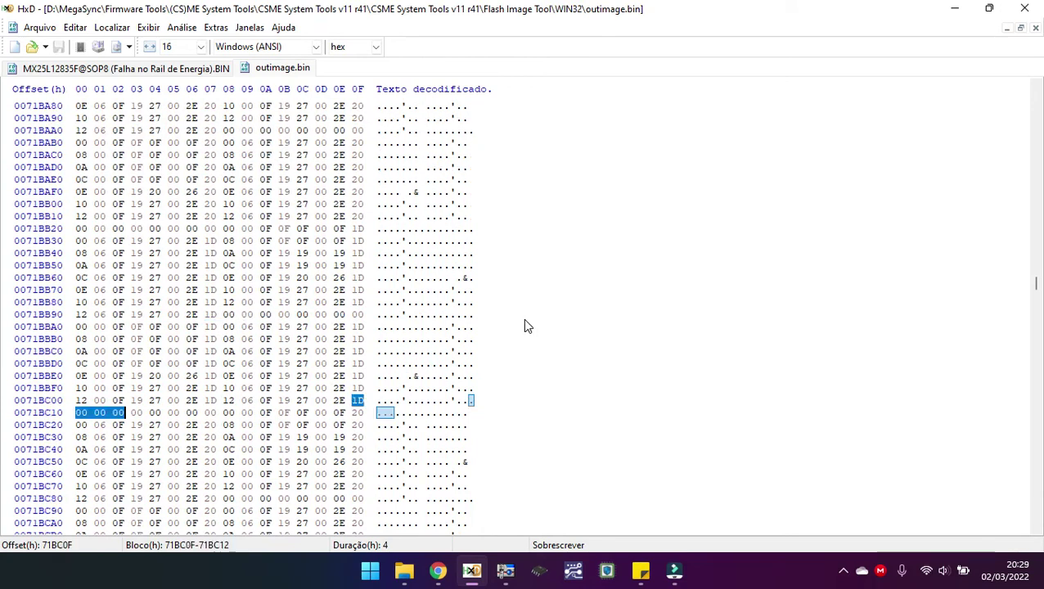
key("F3")
key("F3")
key("F3")
key("F3")
key("F3")
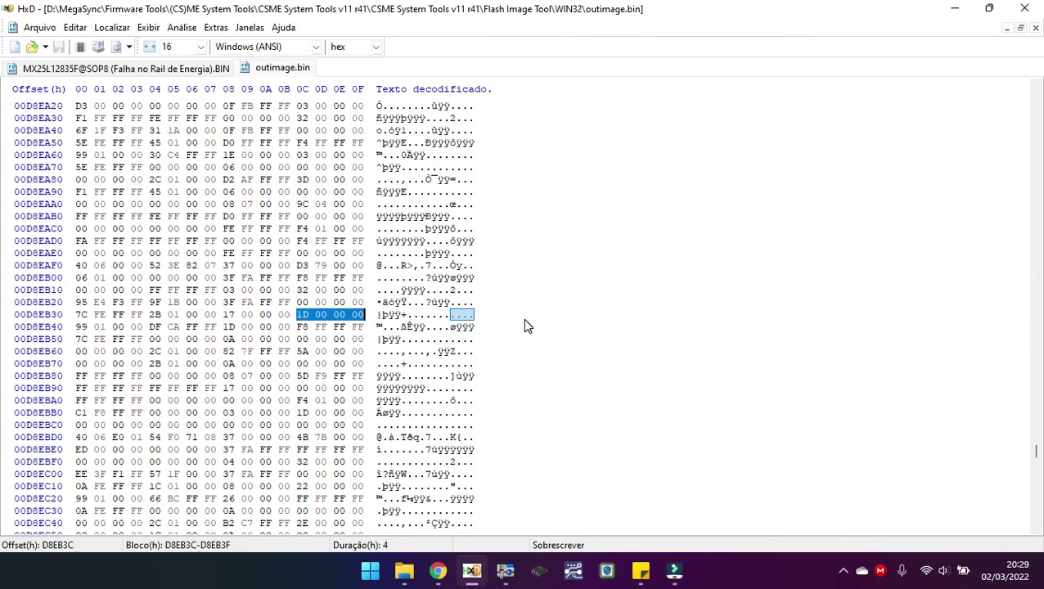
key("F3")
key("F3")
key("F3")
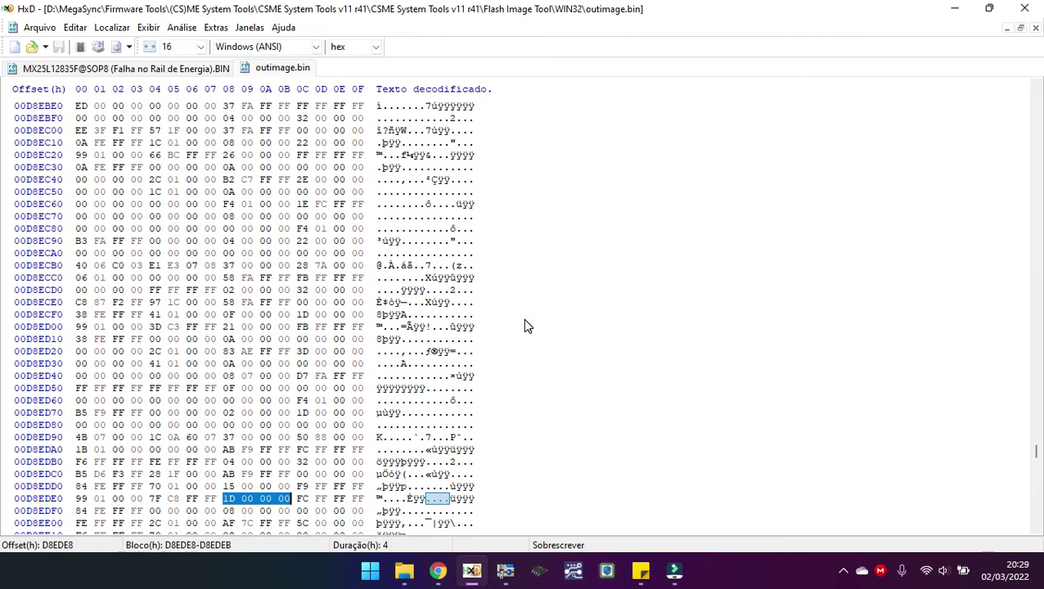
key("F3")
key("F3")
key("F3")
key("F3")
key("F3")
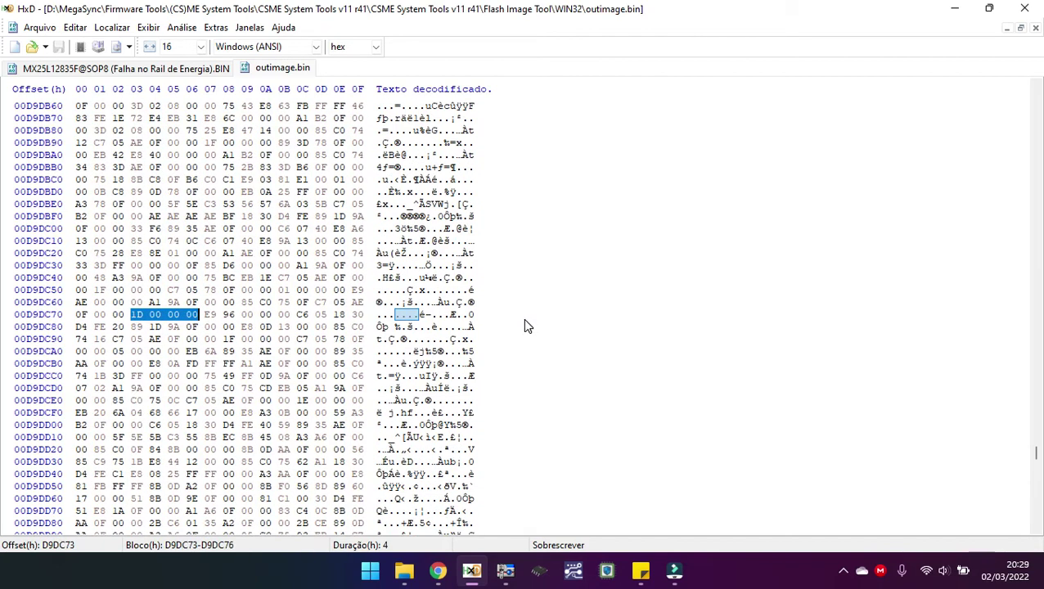
key("F3")
key("F3")
key("F3")
key("F3")
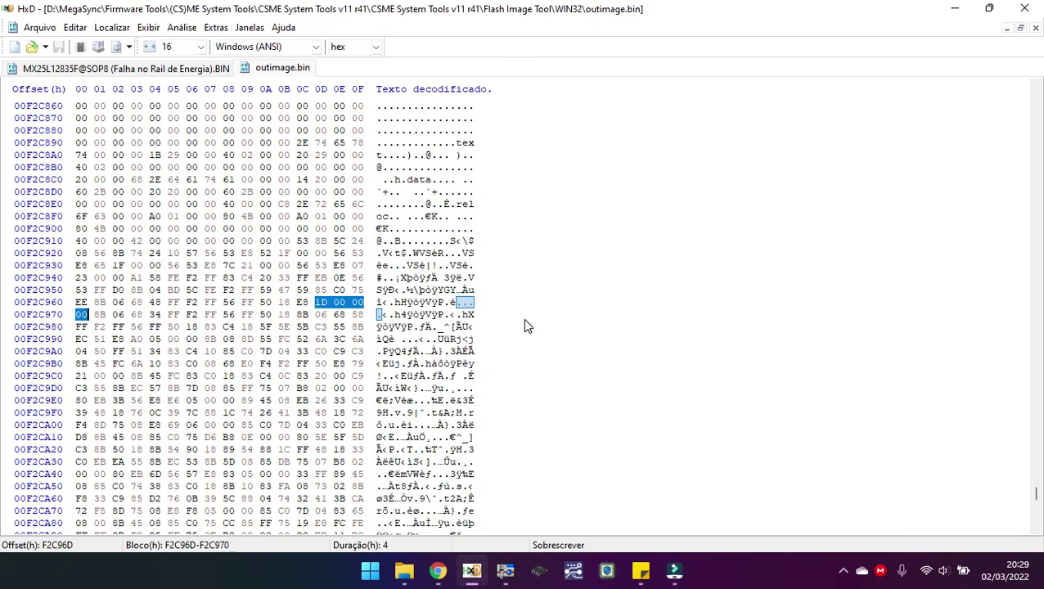
key("F3")
key("F3")
key("F3")
key("F3")
key("F3")
key("F3")
key("F3")
key("F3")
key("F3")
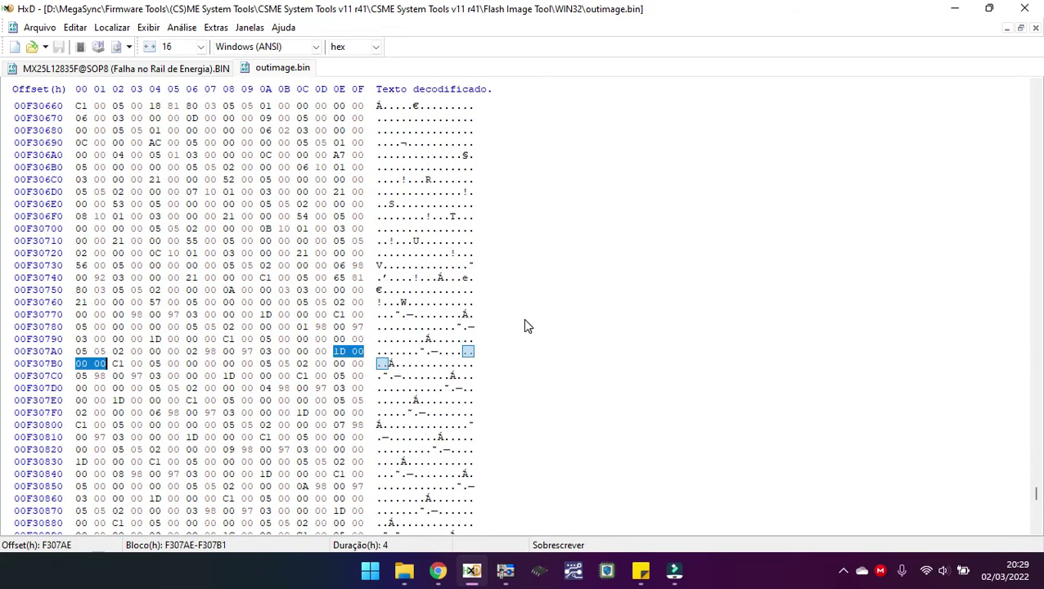
key("F3")
key("F3")
key("F3")
key("F3")
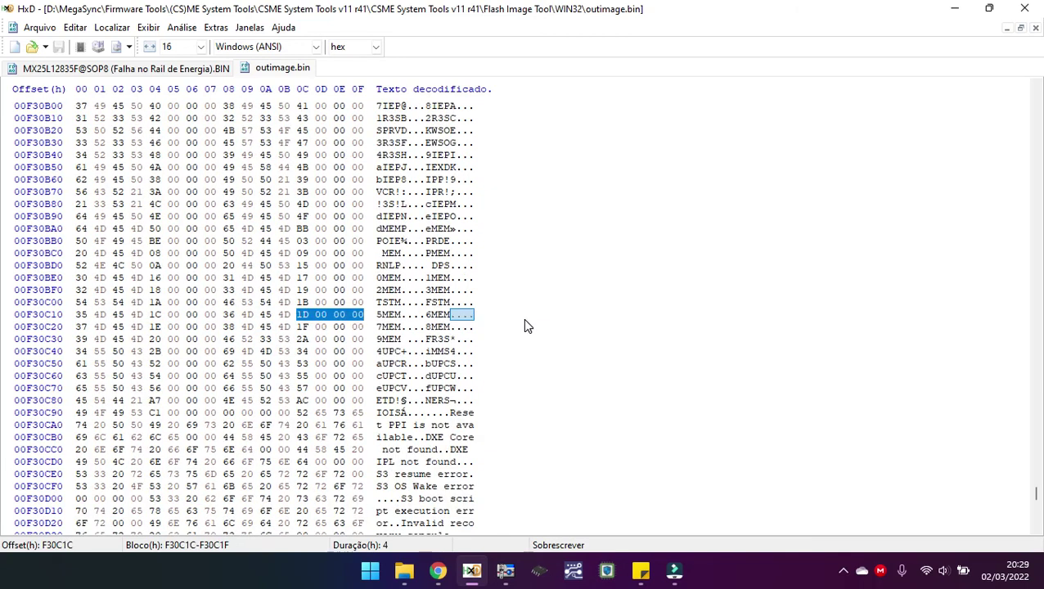
key("F3")
key("F3")
key("F3")
key("F3")
key("F3")
key("F3")
key("F3")
key("F3")
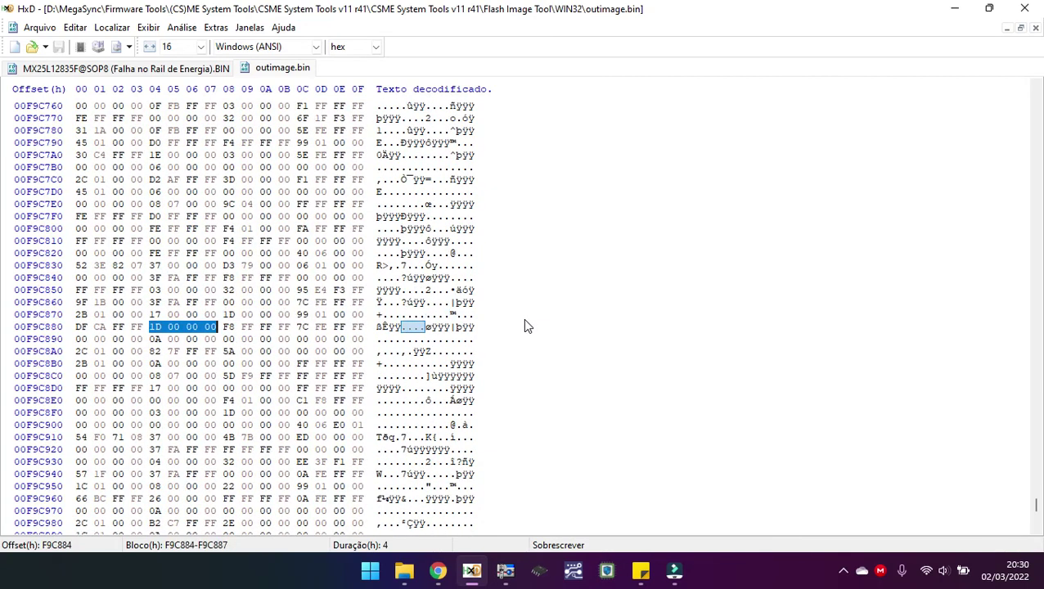
key("F3")
key("F3")
key("F3")
key("F3")
key("F3")
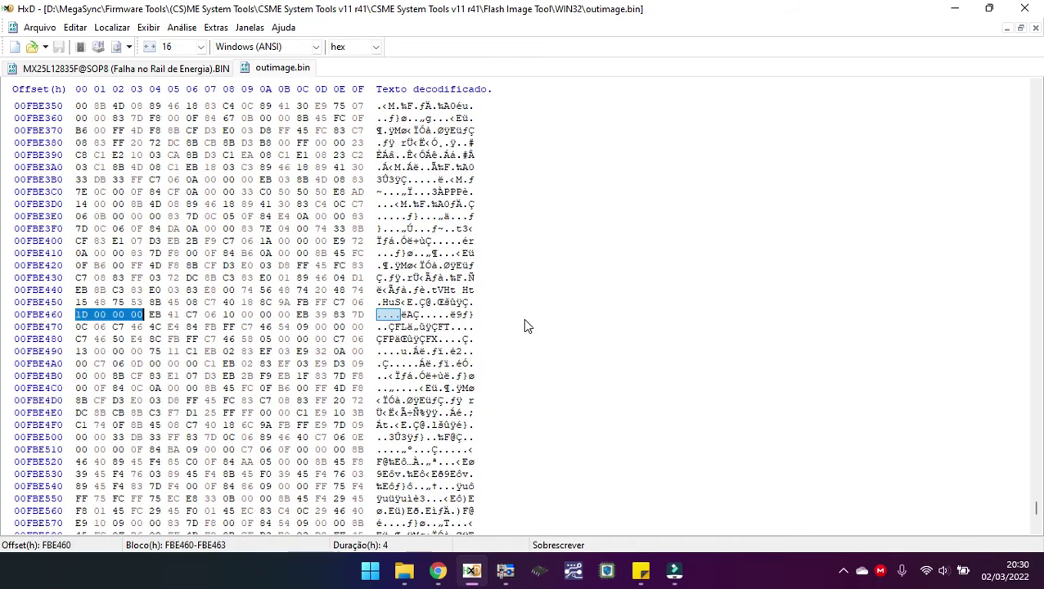
key("F3")
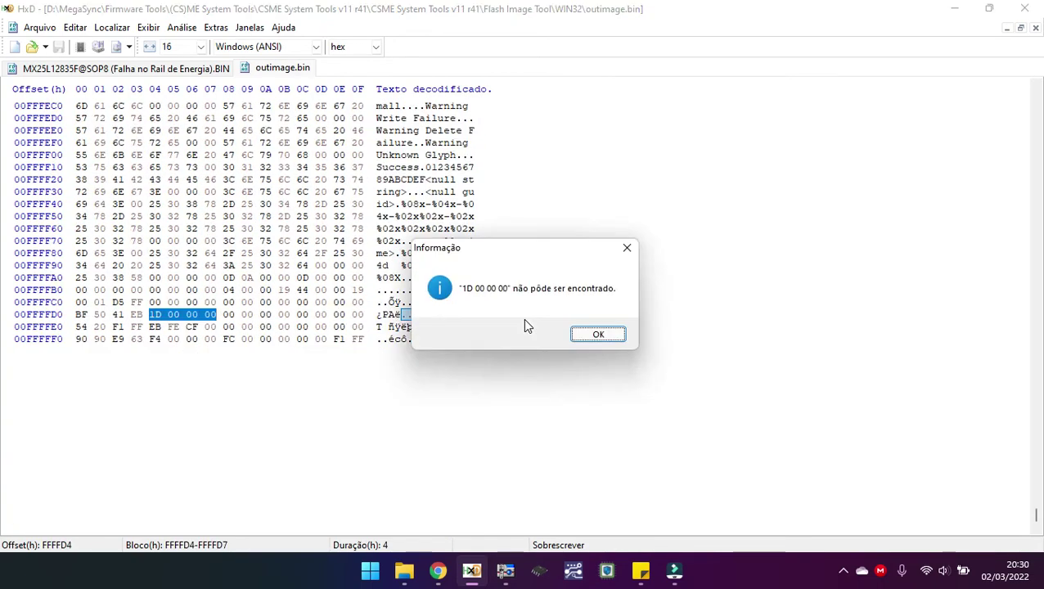
left_click(607, 331)
left_click(136, 71)
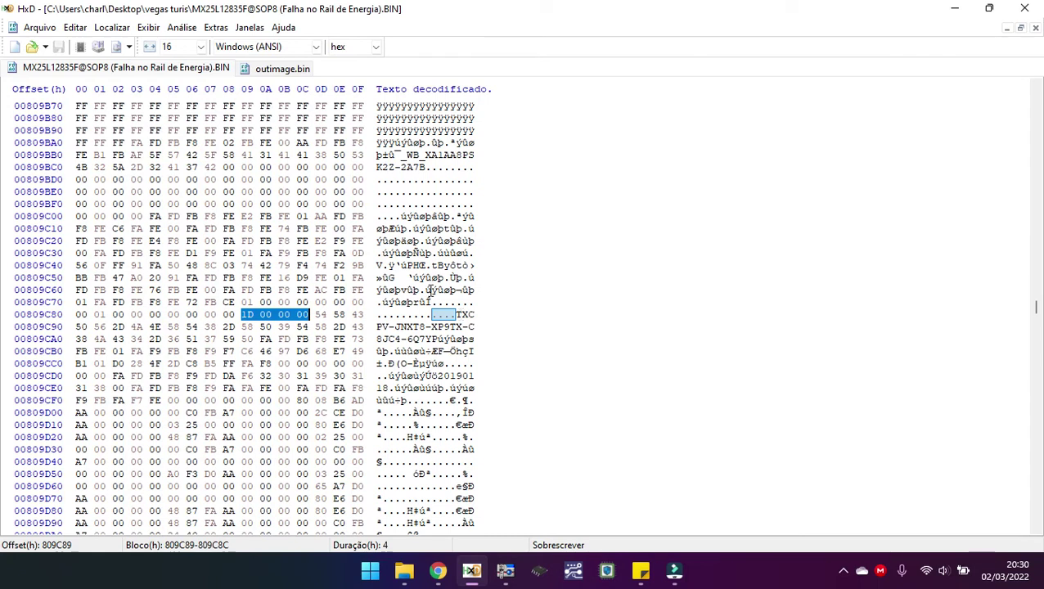
Step: Step backward through the dump's 1D 00 00 00 matches to offset 7B174C
left_click(112, 27)
left_click(139, 86)
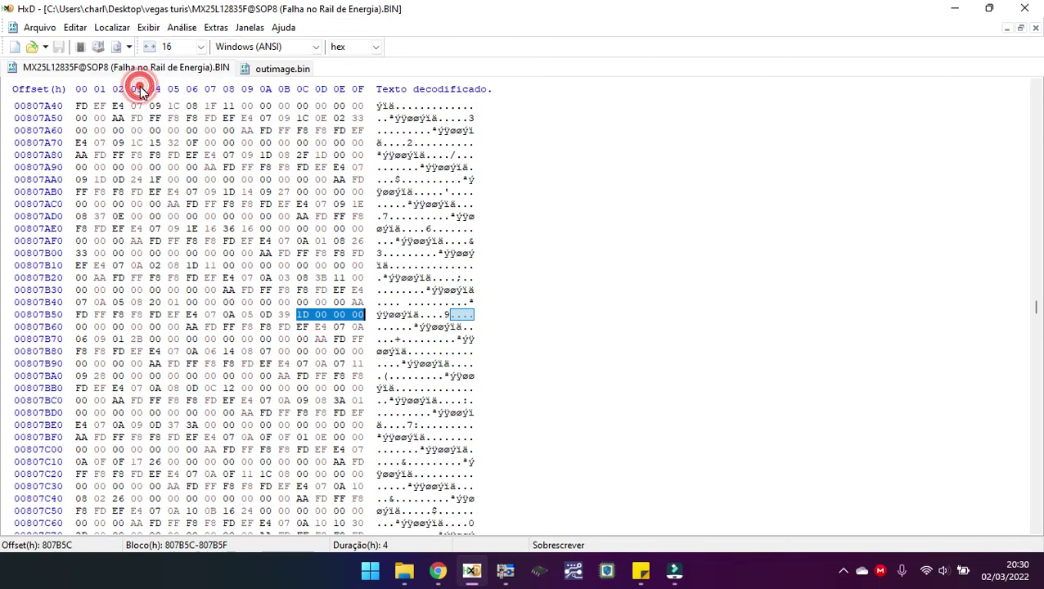
left_click(112, 27)
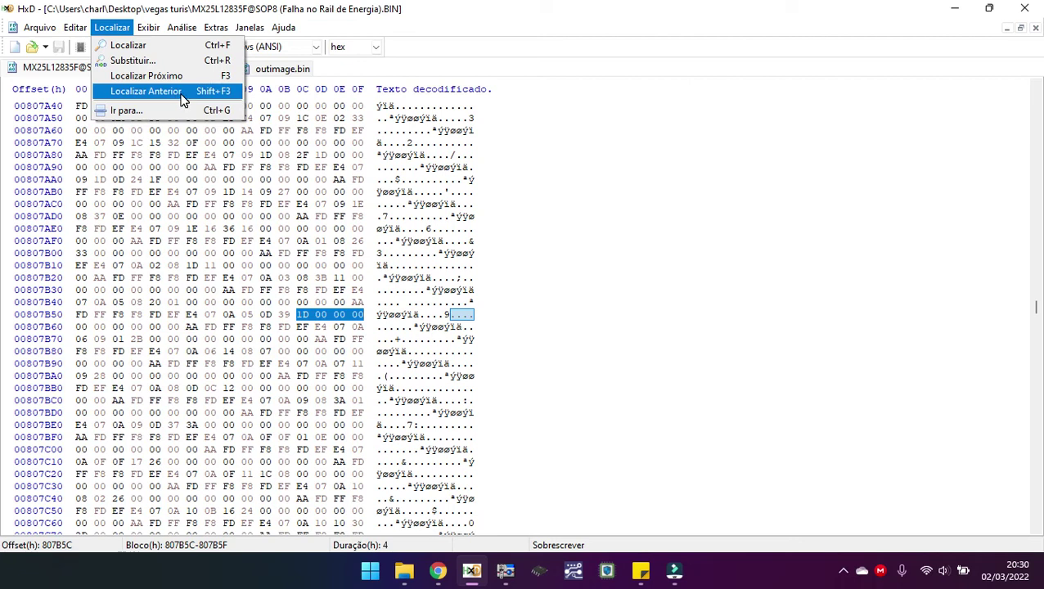
left_click(607, 163)
key("shift+F3")
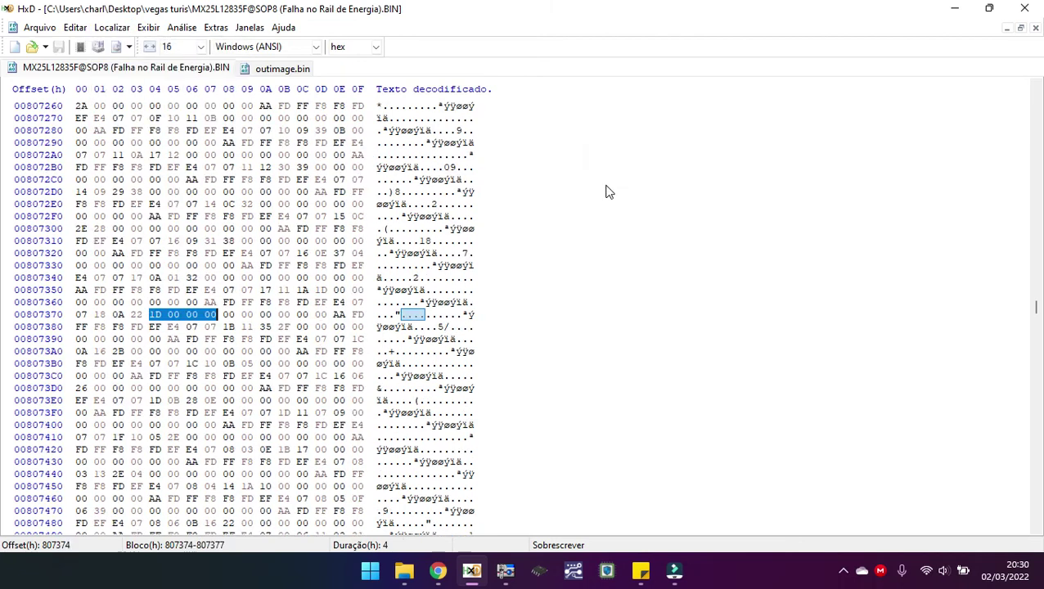
key("shift+F3")
key("shift+F3")
key("shift+F3")
key("shift+F3")
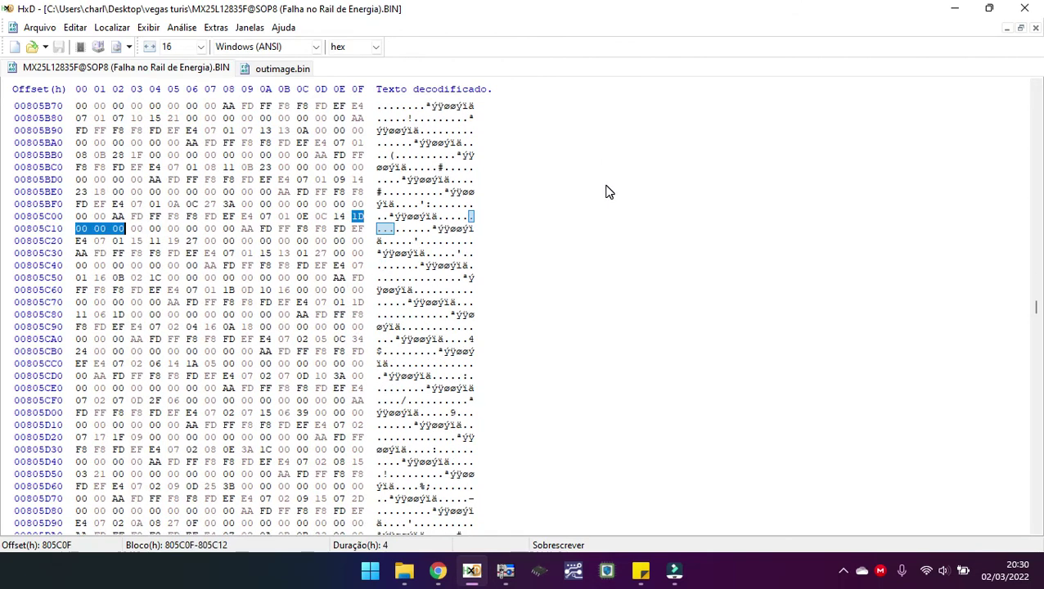
key("shift+F3")
key("shift+F3")
key("shift+F3")
key("shift+F3")
key("shift+F3")
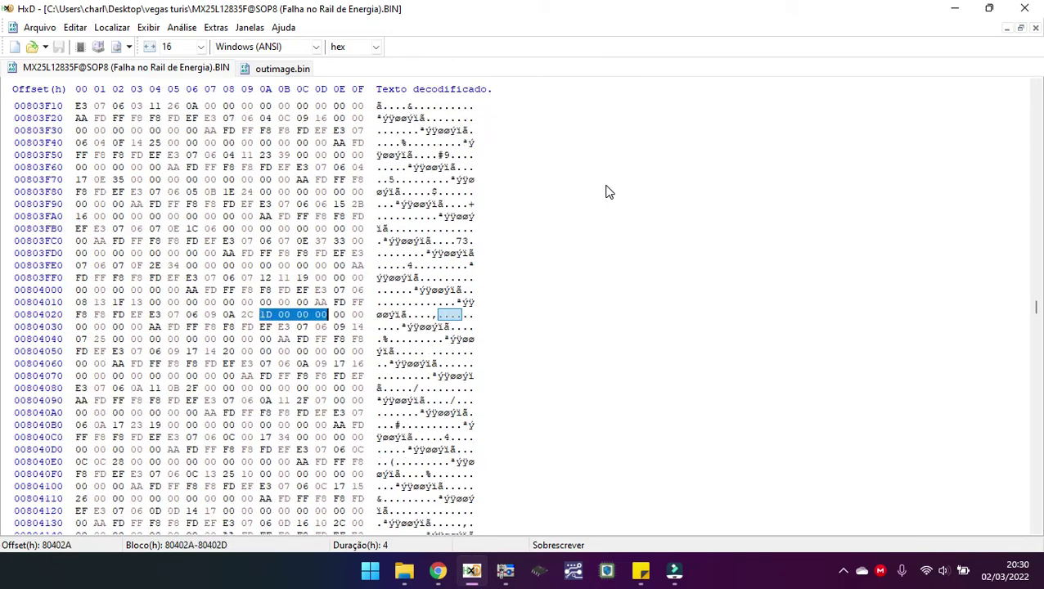
key("shift+F3")
key("shift+F3")
key("shift+F3")
key("shift+F3")
key("shift+F3")
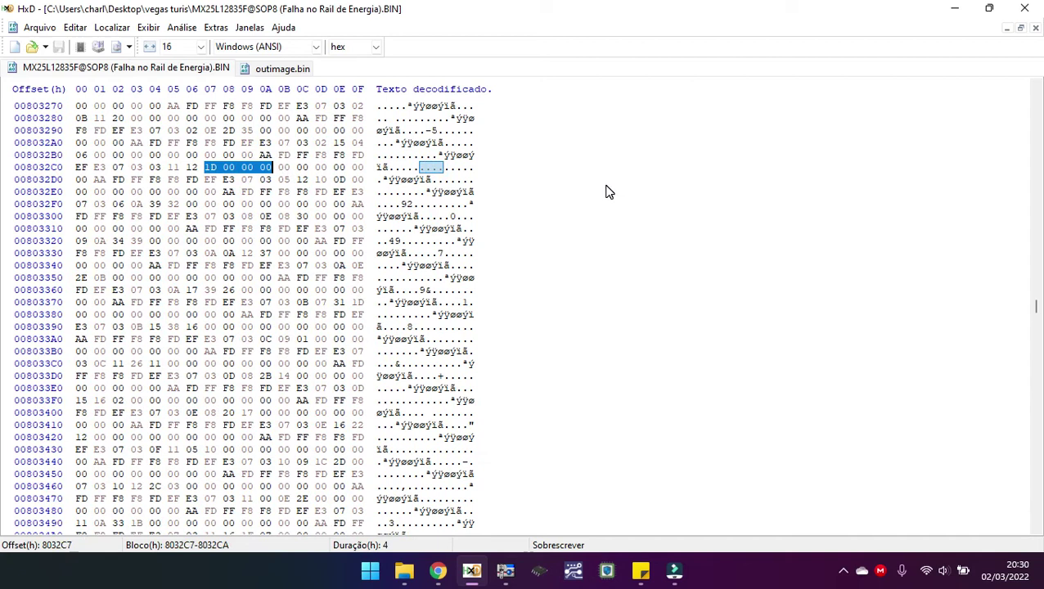
key("shift+F3")
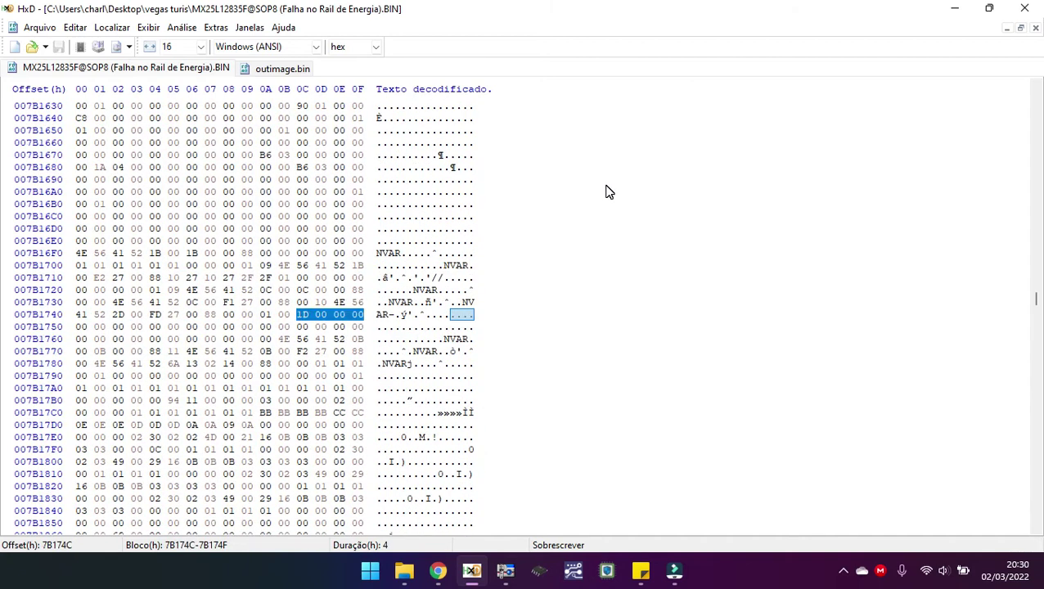
Step: Step forward through the later matches from 8029A8, then return to the match at 809C89
key("F3")
key("F3")
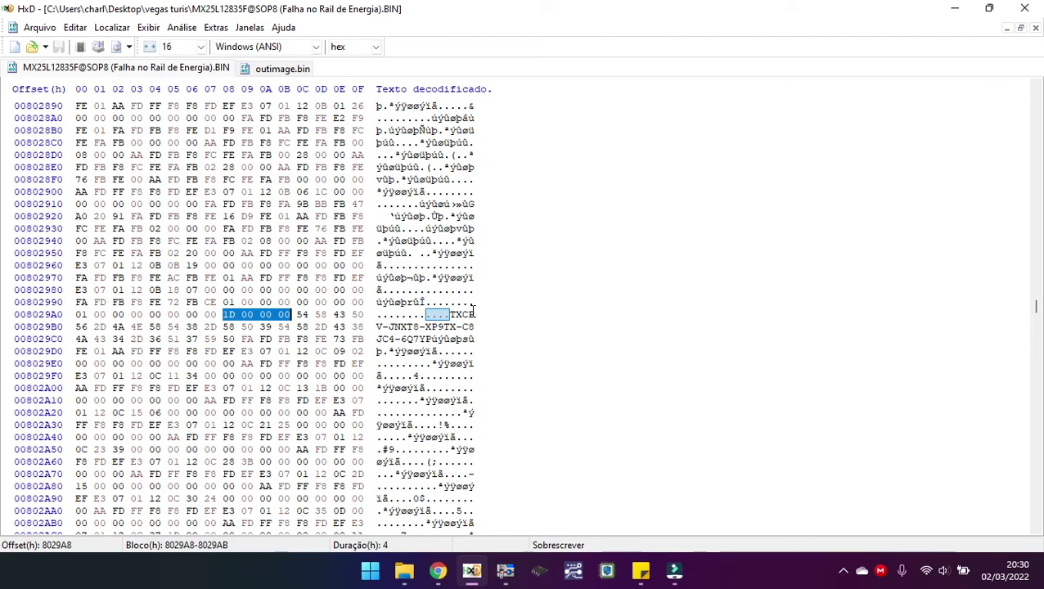
key("F3")
key("F3")
key("F3")
key("F3")
key("F3")
key("F3")
key("F3")
key("F3")
key("F3")
key("F3")
key("F3")
key("F3")
key("F3")
key("F3")
key("F3")
key("F3")
key("F3")
key("F3")
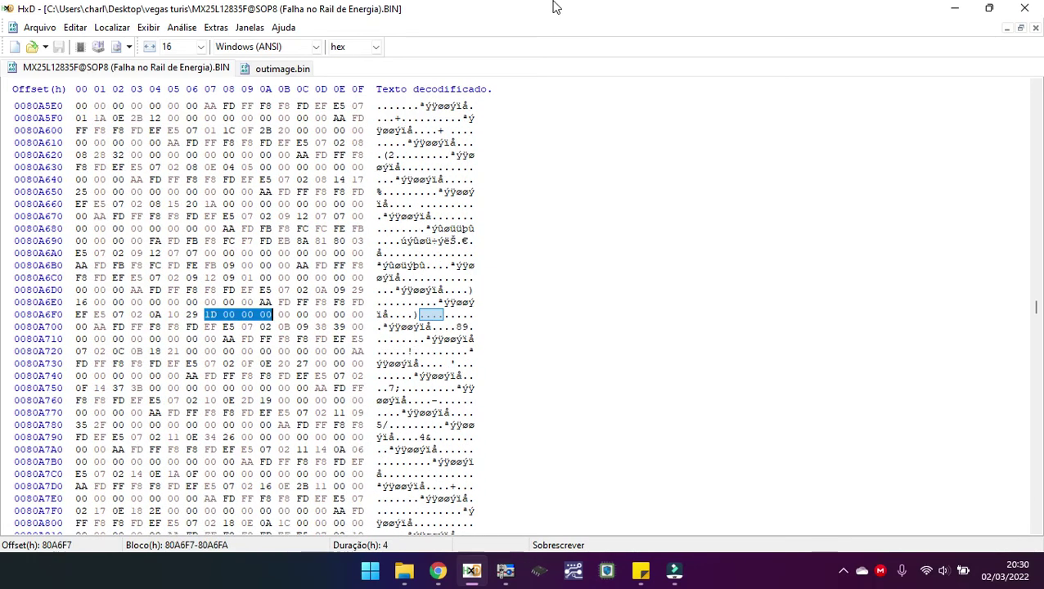
left_click(114, 27)
left_click(126, 91)
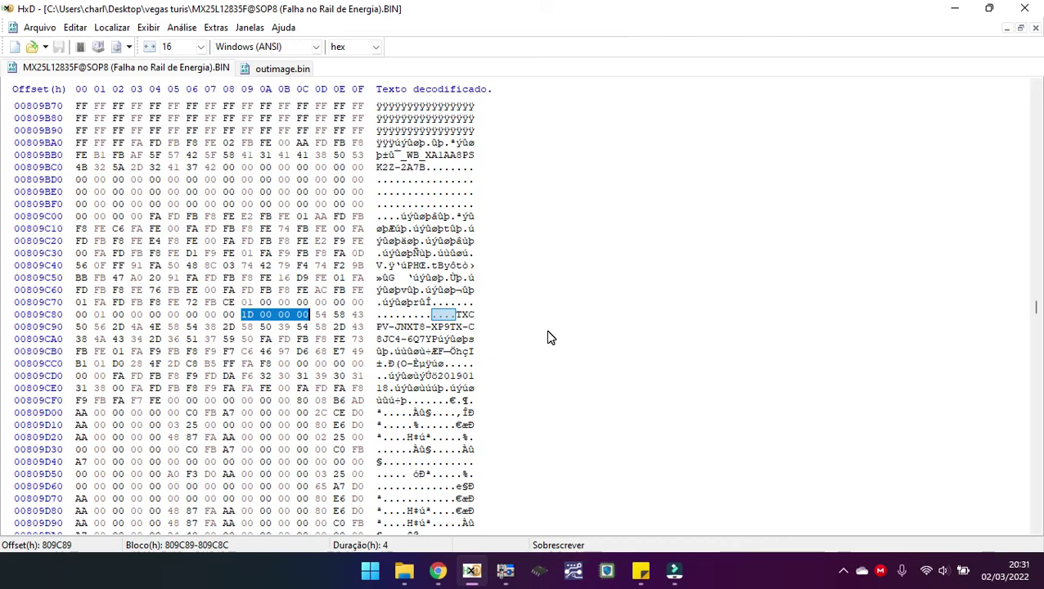
Step: Scroll through the hex data below 809C89, then close HxD to reveal Xgpro
scroll(549, 337, "down", 12)
scroll(549, 338, "down", 14)
scroll(549, 337, "down", 20)
scroll(549, 337, "down", 15)
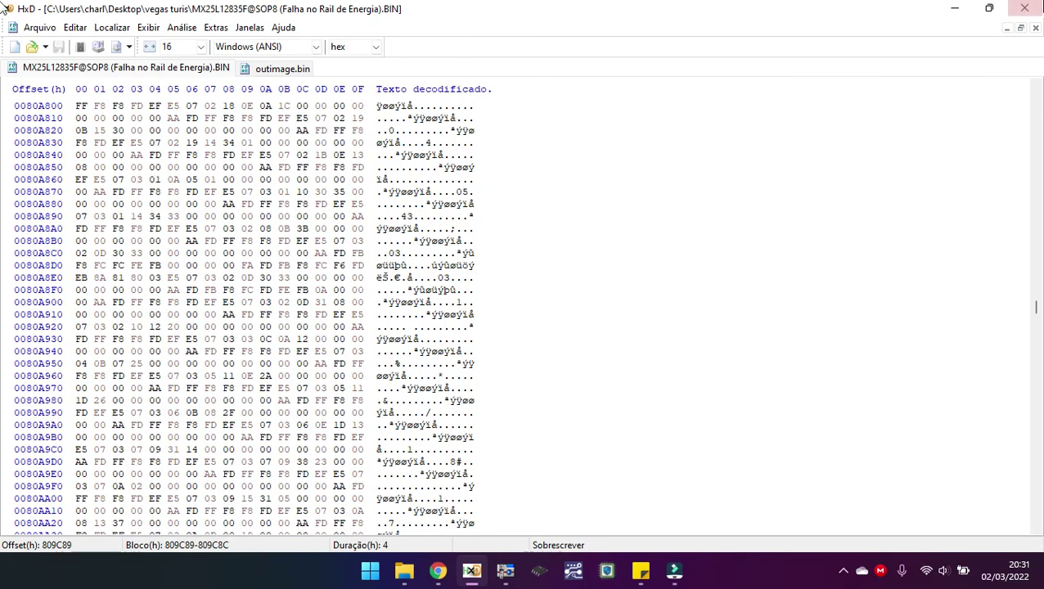
key("alt+F4")
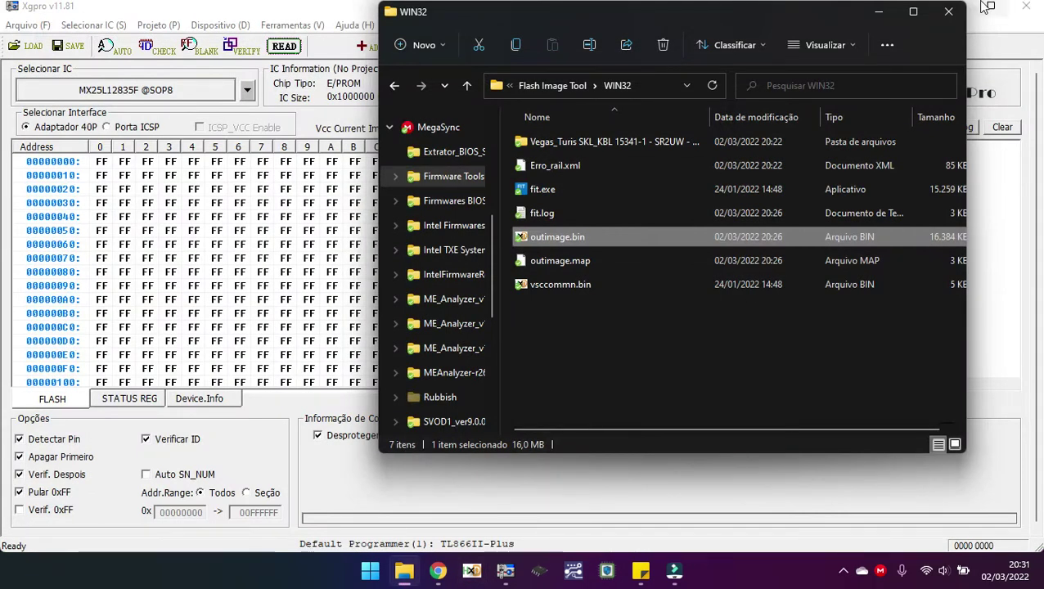
Step: Close the WIN32 Explorer window and begin browsing for a file to load in Xgpro
left_click(949, 12)
mouse_move(630, 582)
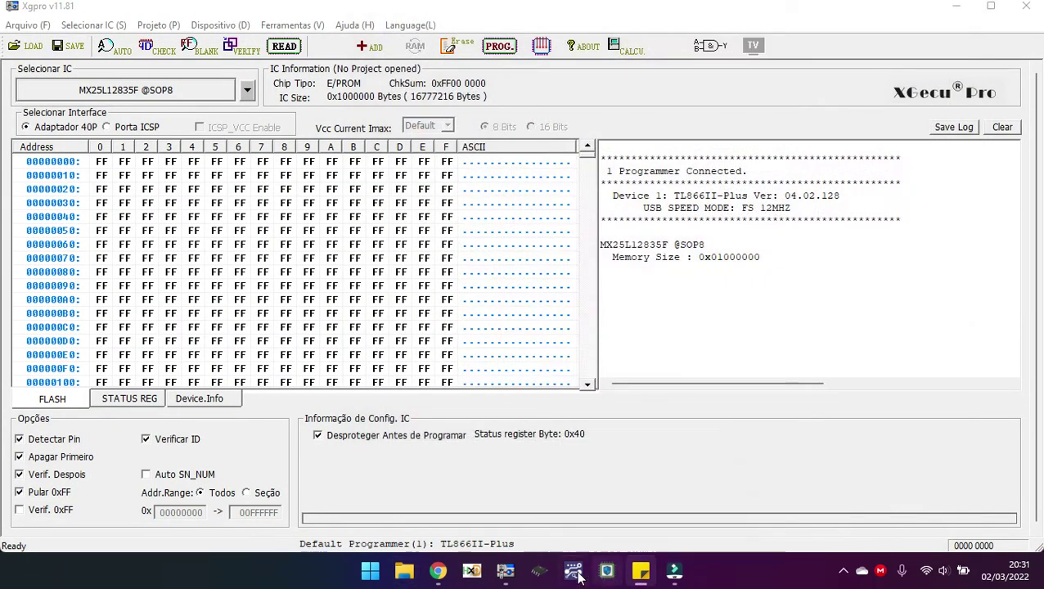
mouse_move(514, 576)
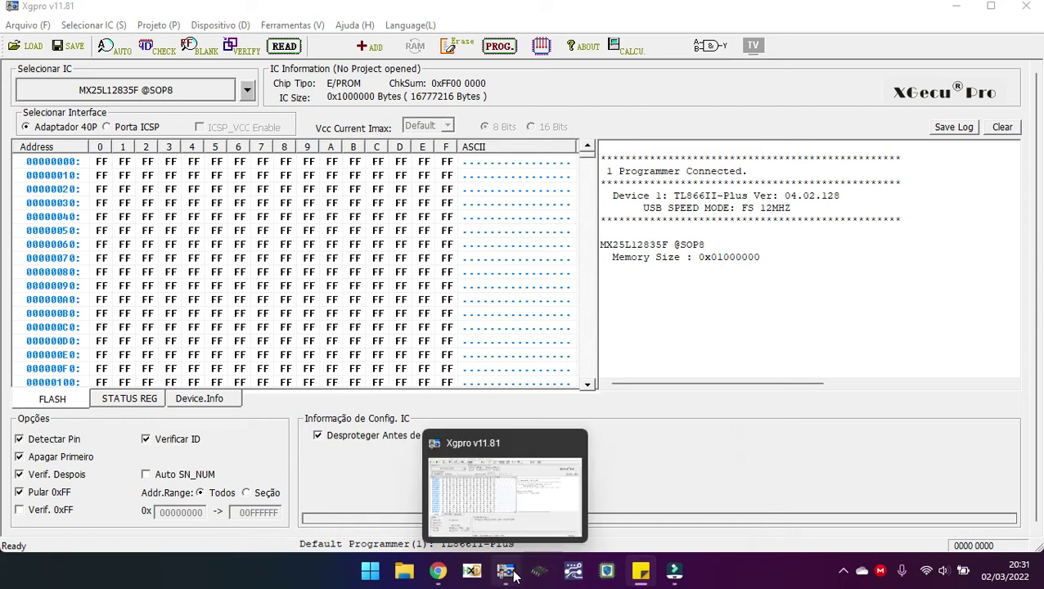
left_click(508, 515)
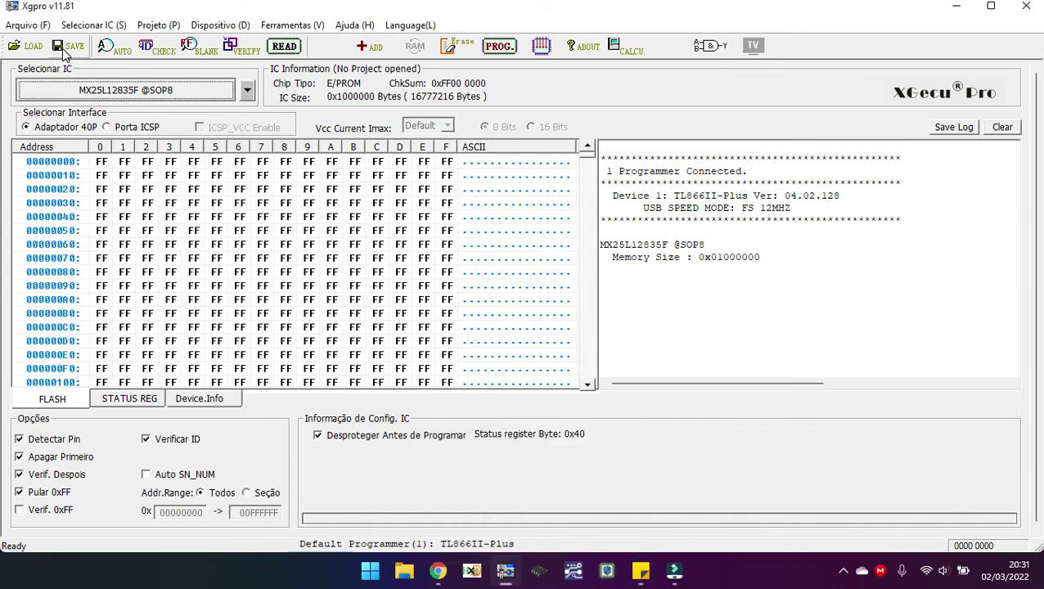
left_click(36, 47)
left_click(674, 186)
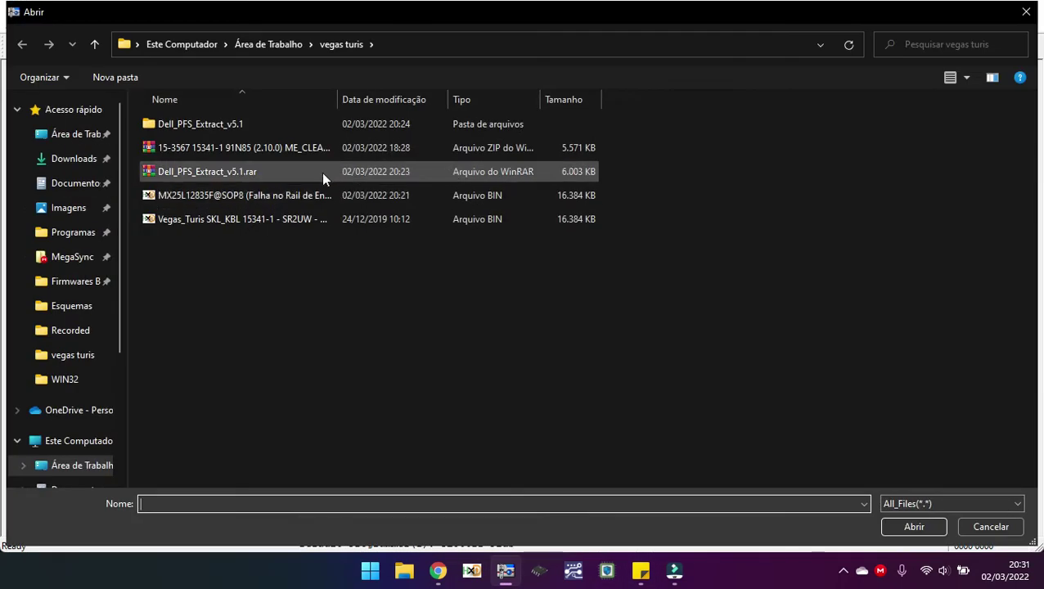
Step: Load outimage.bin from MegaSync\Firmware Tools\...\Flash Image Tool\WIN32 into the buffer
left_click(60, 132)
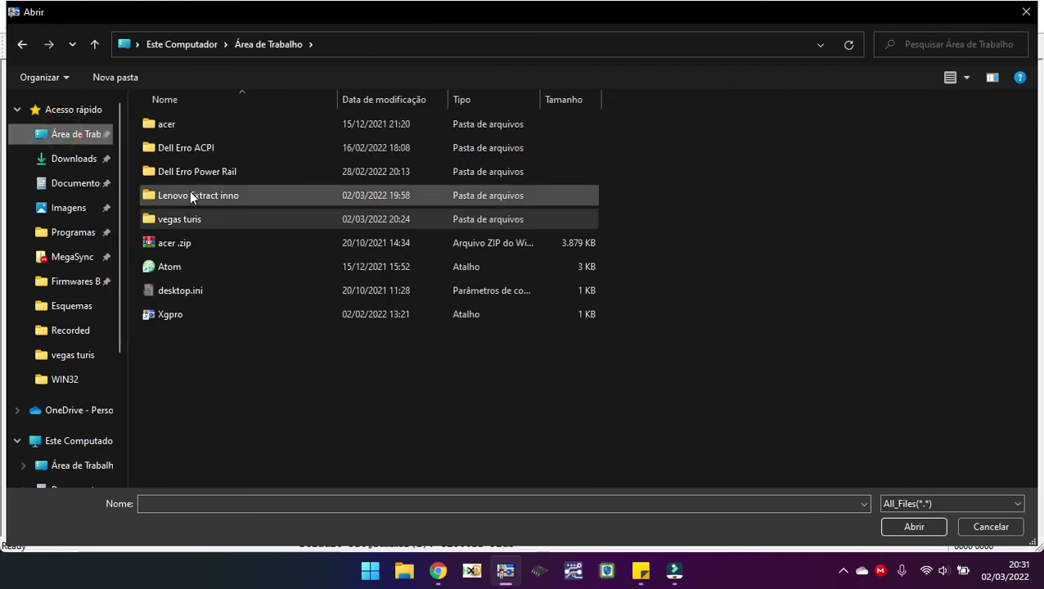
double_click(195, 220)
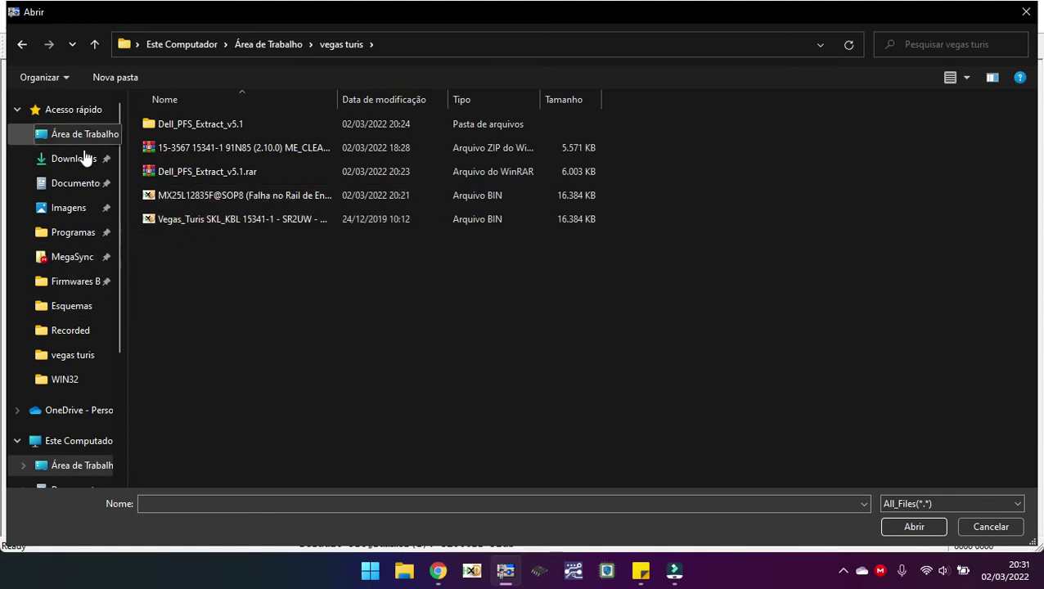
left_click(65, 256)
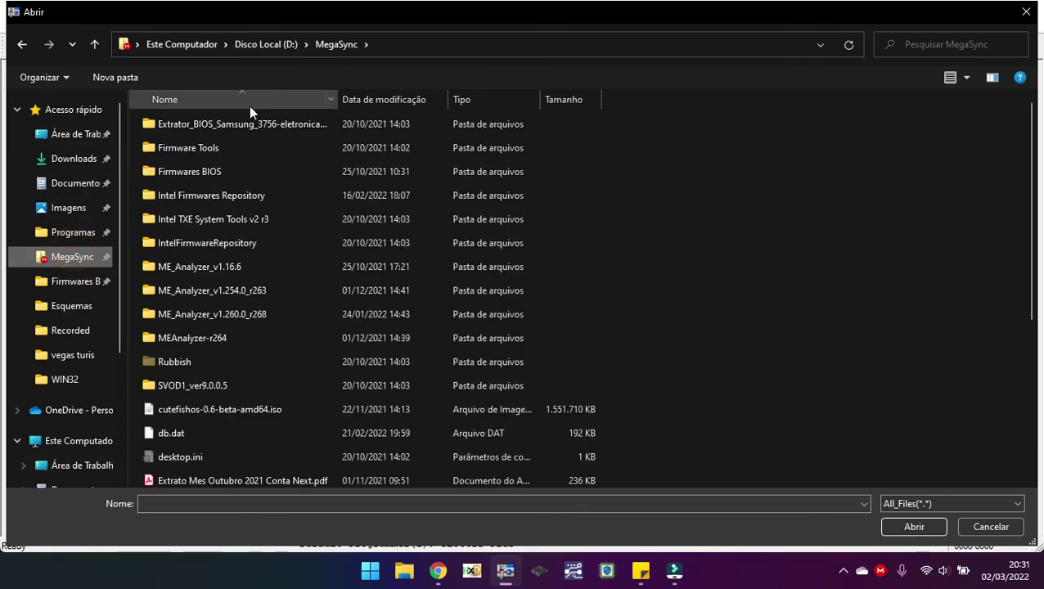
double_click(211, 172)
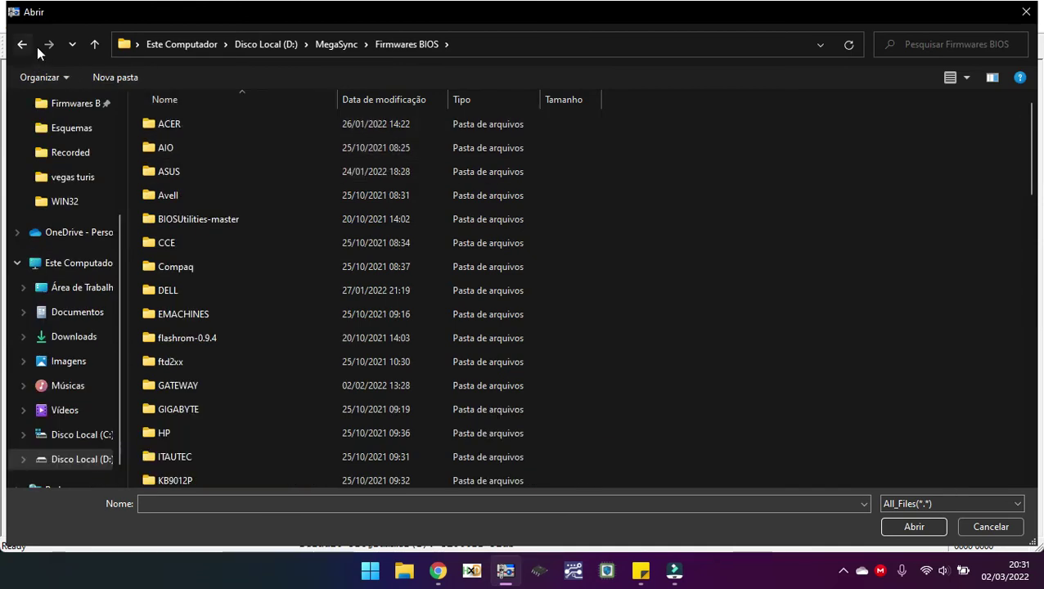
left_click(22, 45)
double_click(208, 146)
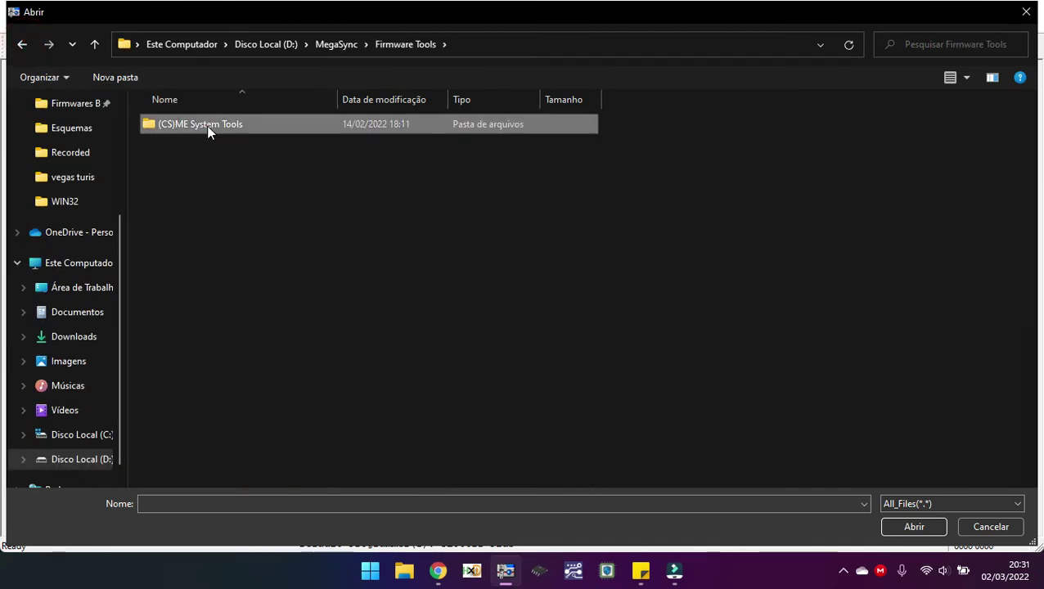
double_click(207, 126)
double_click(211, 148)
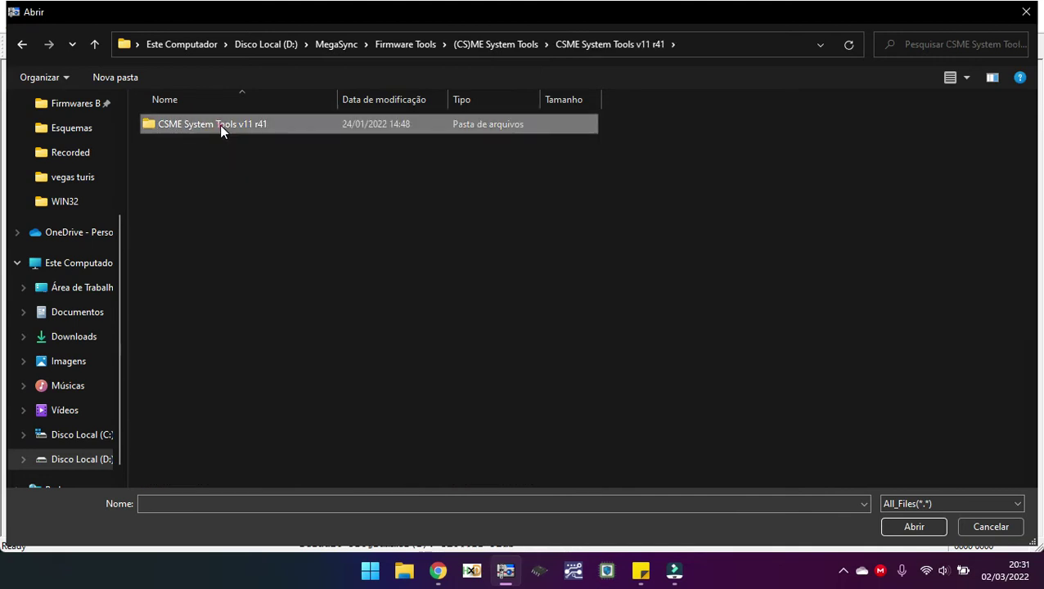
double_click(219, 126)
double_click(219, 147)
double_click(230, 126)
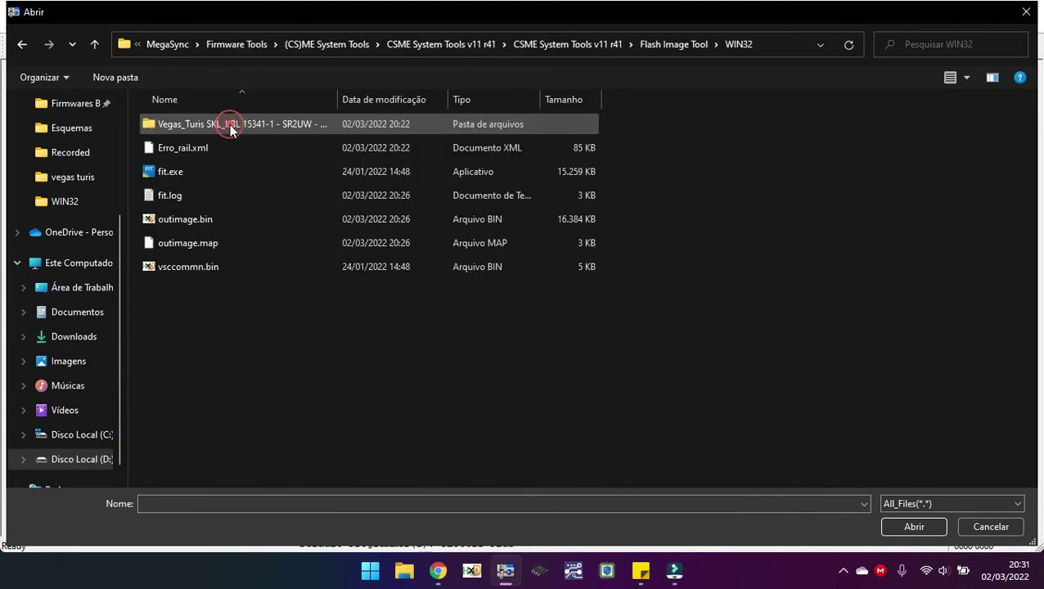
double_click(231, 221)
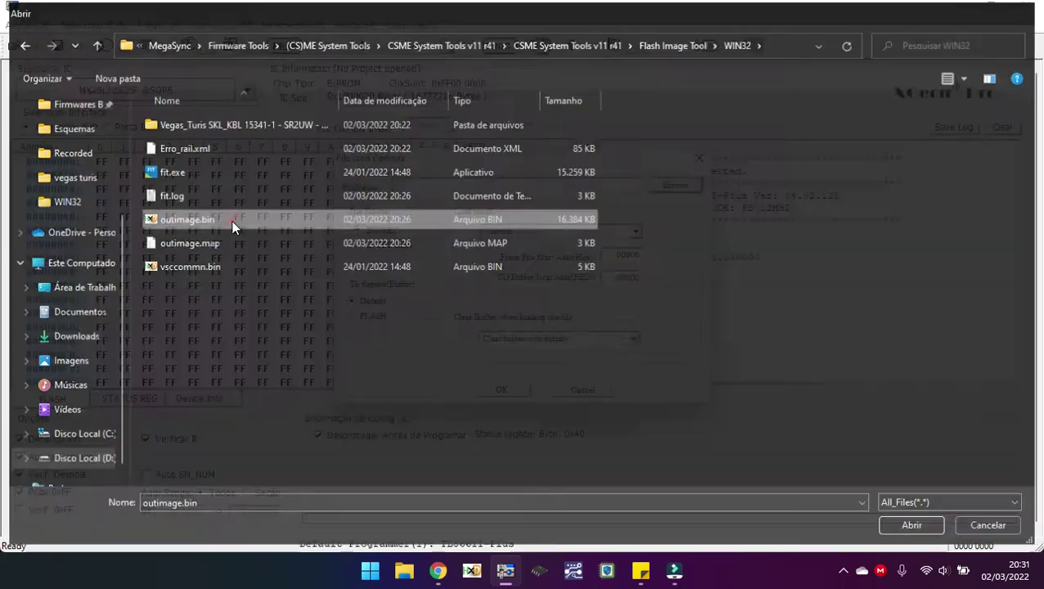
left_click(491, 388)
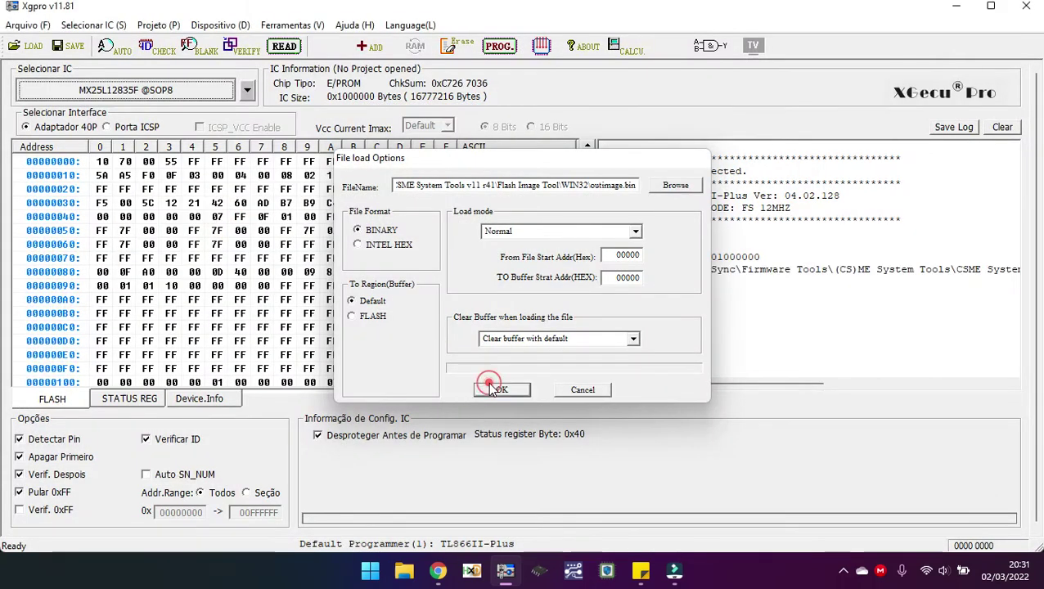
Step: Program the MX25L12835F with the loaded outimage.bin, running erase, program and verify
left_click(499, 46)
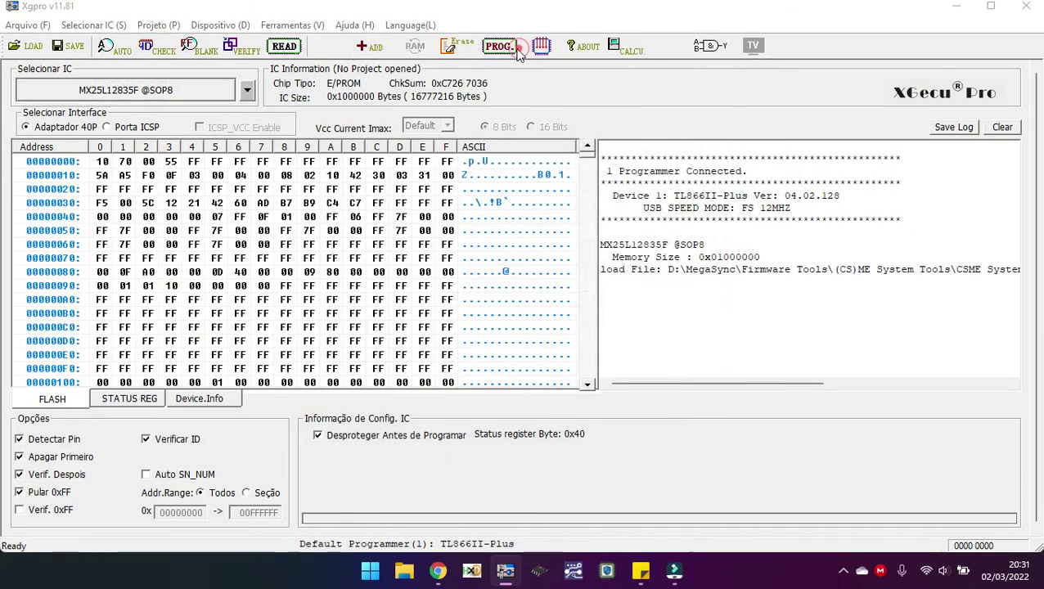
left_click(471, 419)
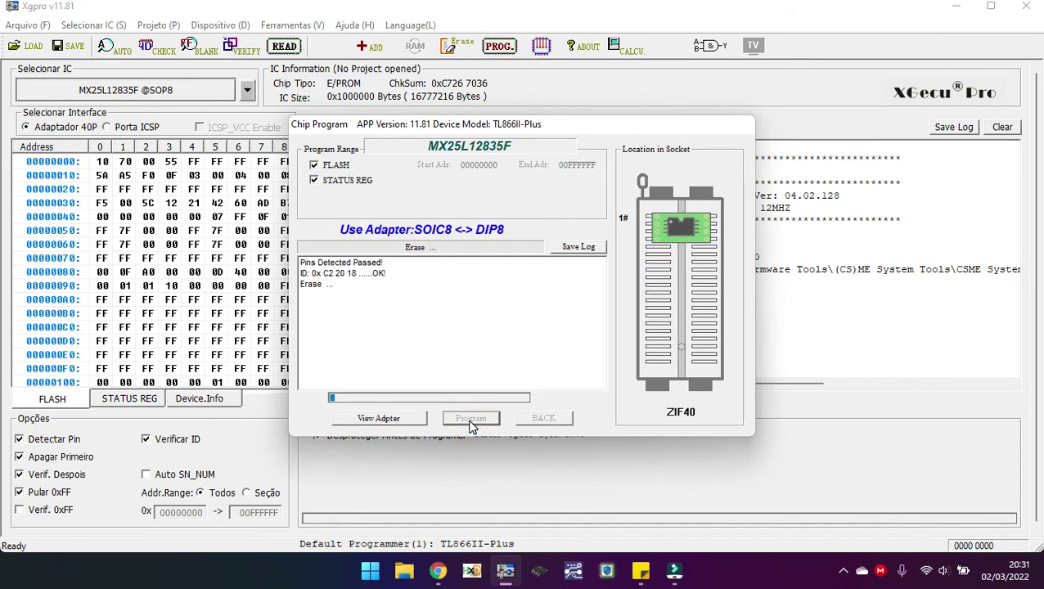